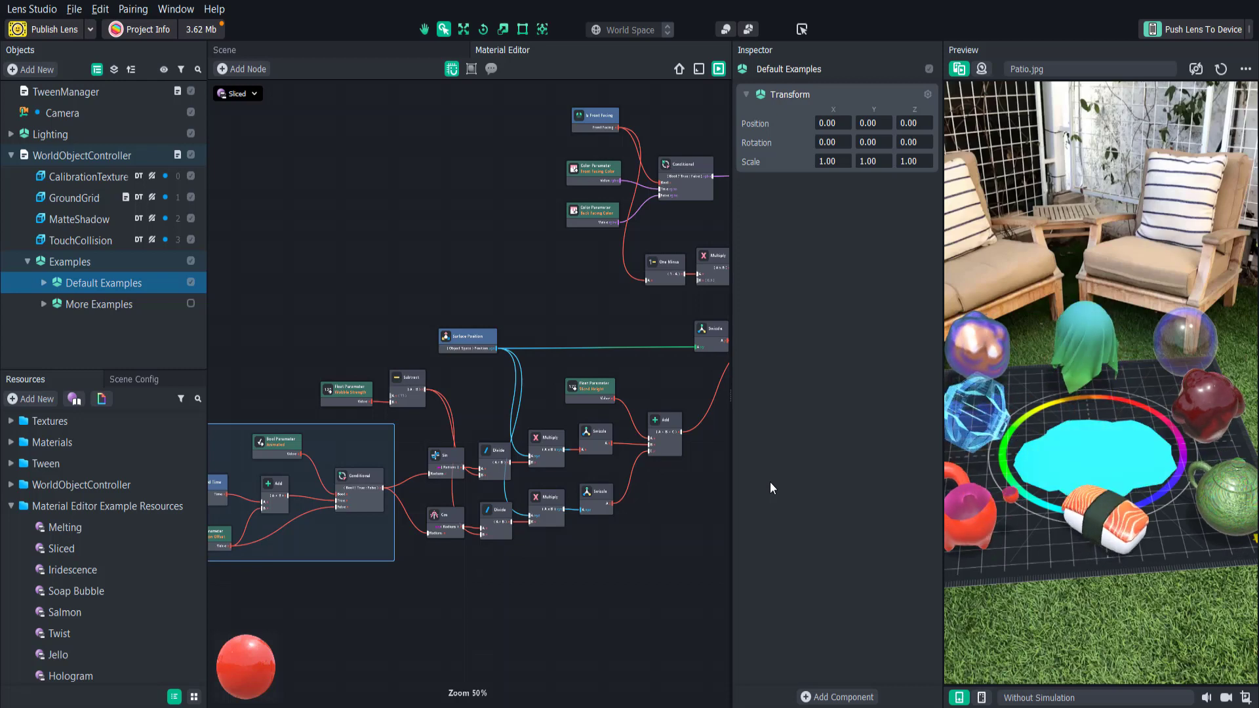
# - Open the Melting example material in the Material Editor and look over its node graph
pyautogui.scroll(2, 497, 399)
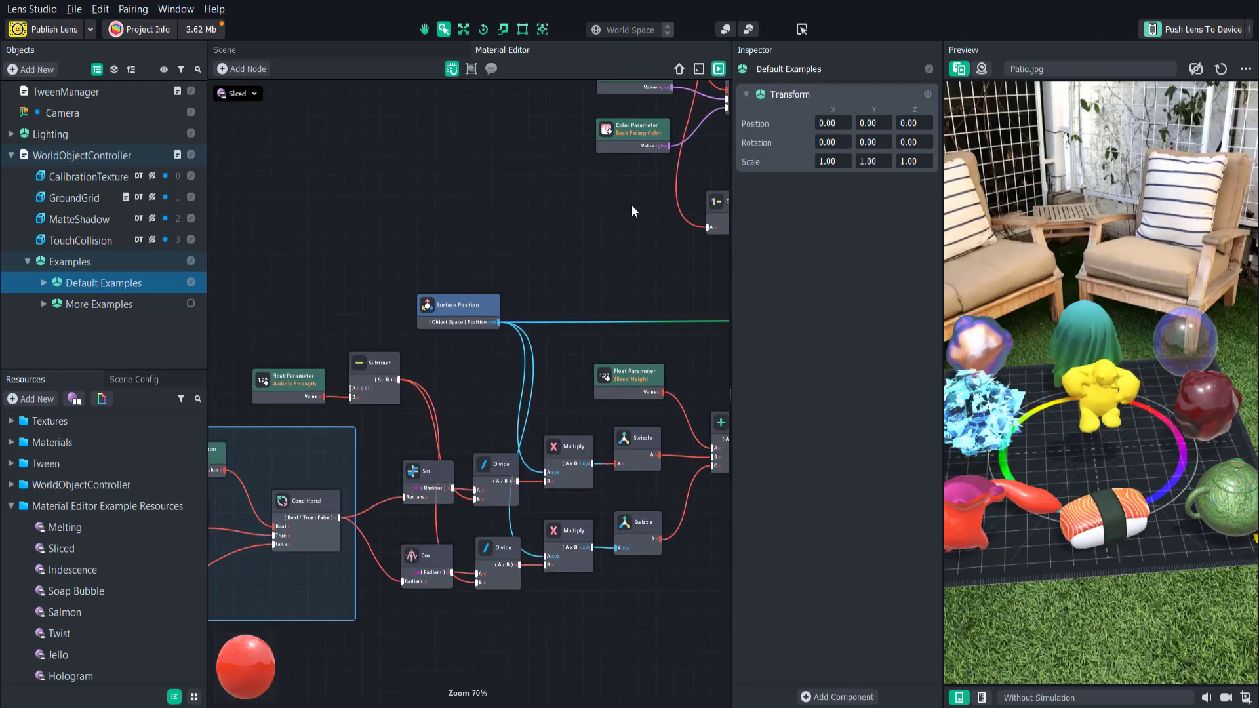
pyautogui.doubleClick(144, 533)
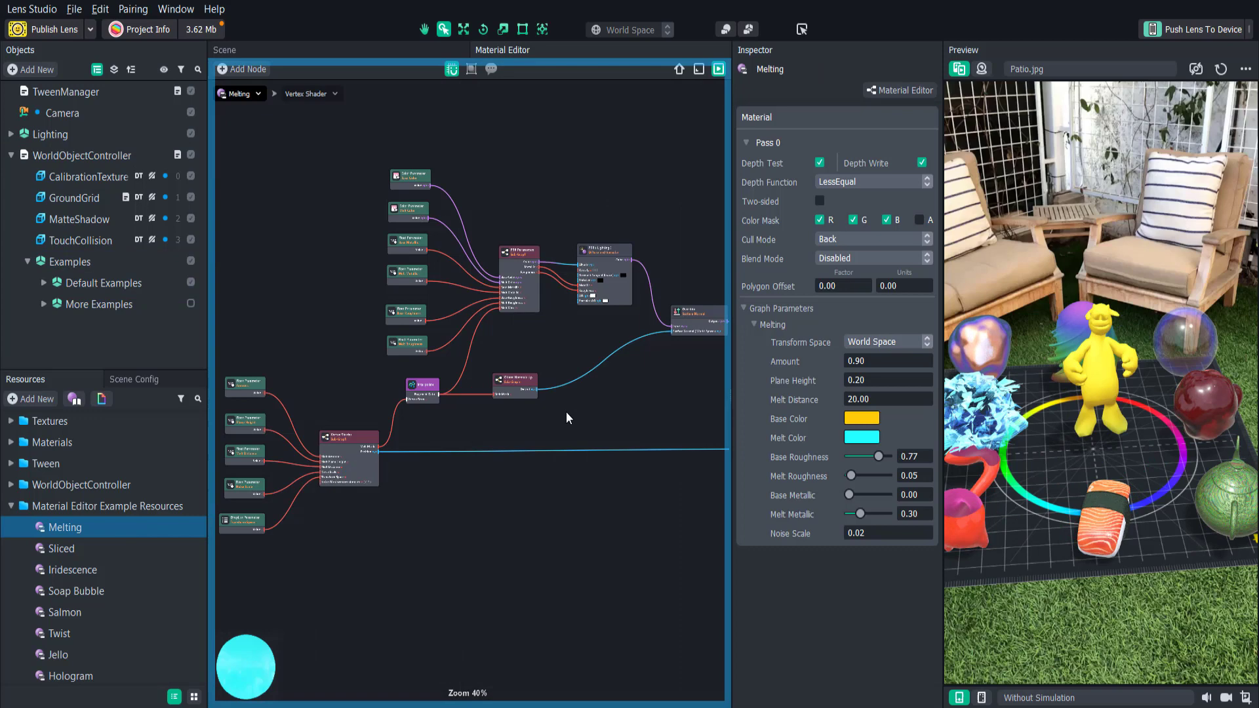
pyautogui.moveTo(463, 411); pyautogui.dragTo(529, 376, button='middle')
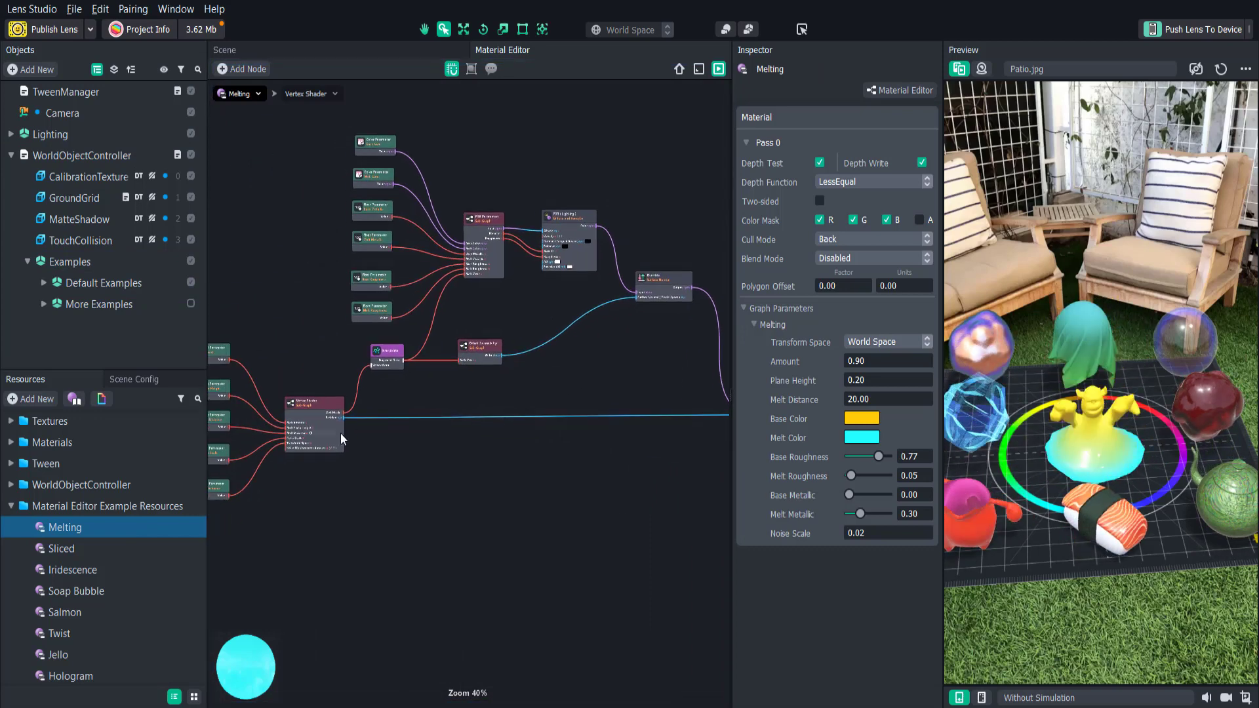
# - Preview the More Examples objects in place of Default Examples, ending with only Default Examples enabled again
pyautogui.click(193, 281)
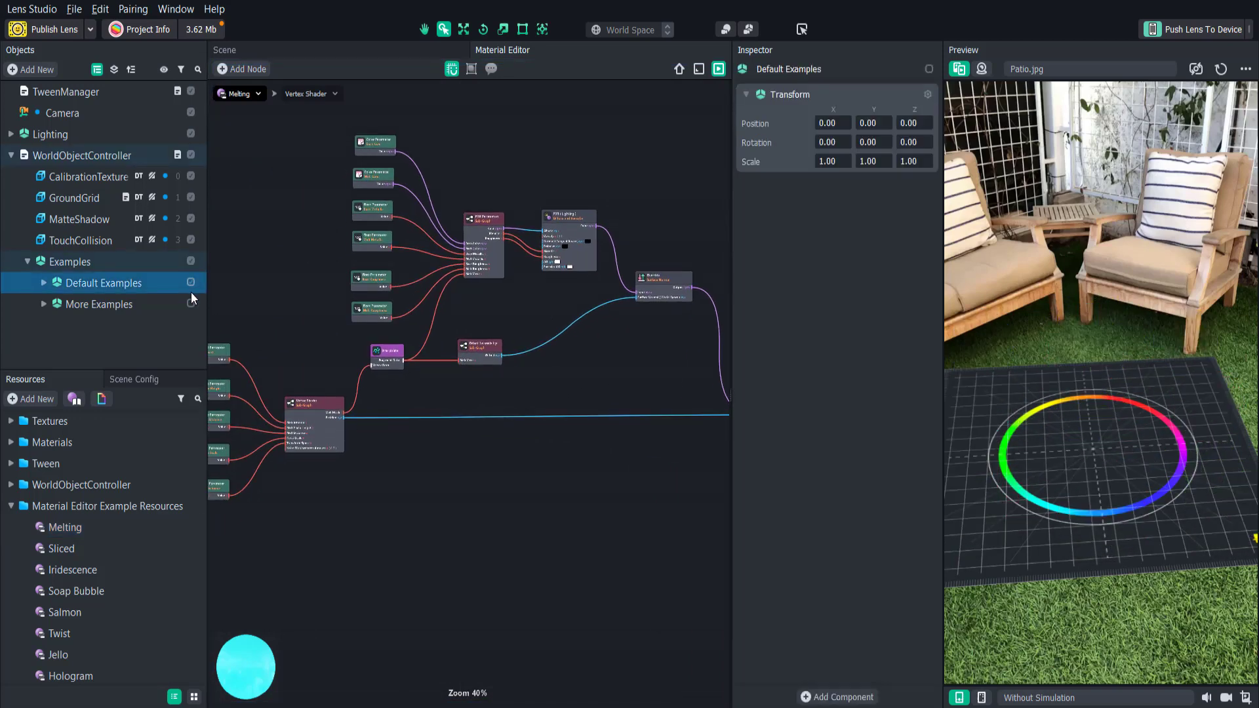
pyautogui.click(191, 303)
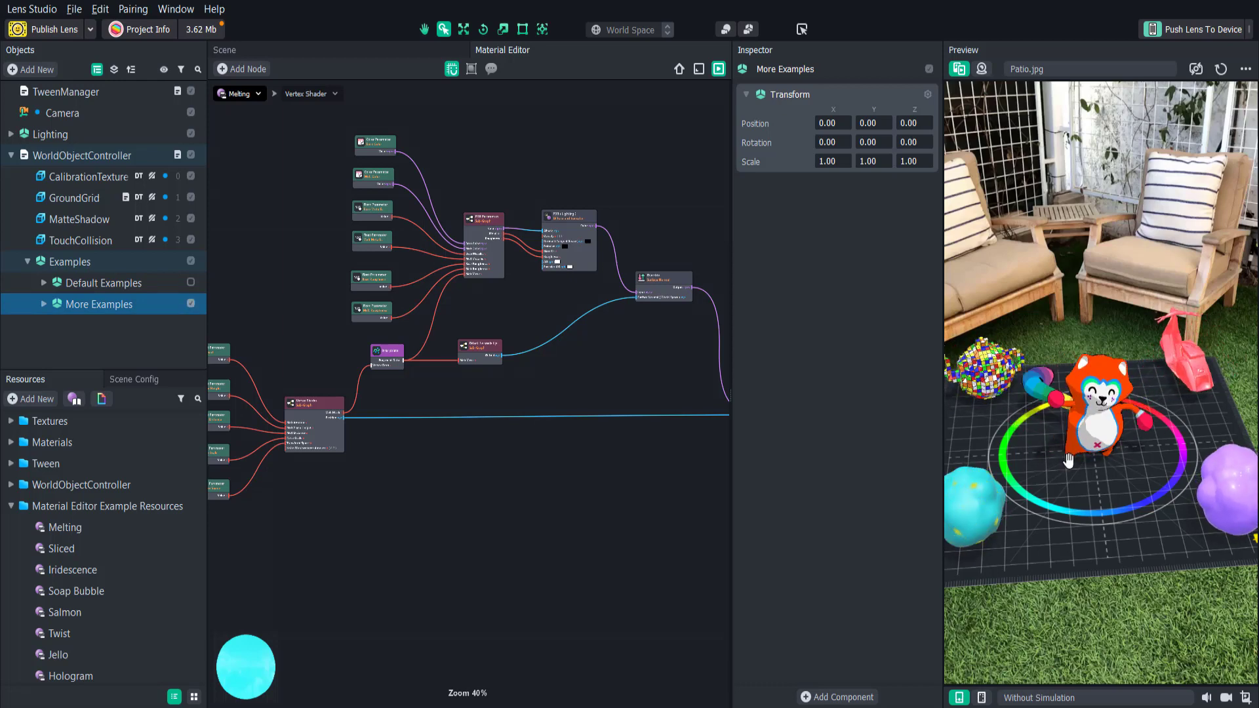
pyautogui.moveTo(1063, 462); pyautogui.dragTo(1091, 444)
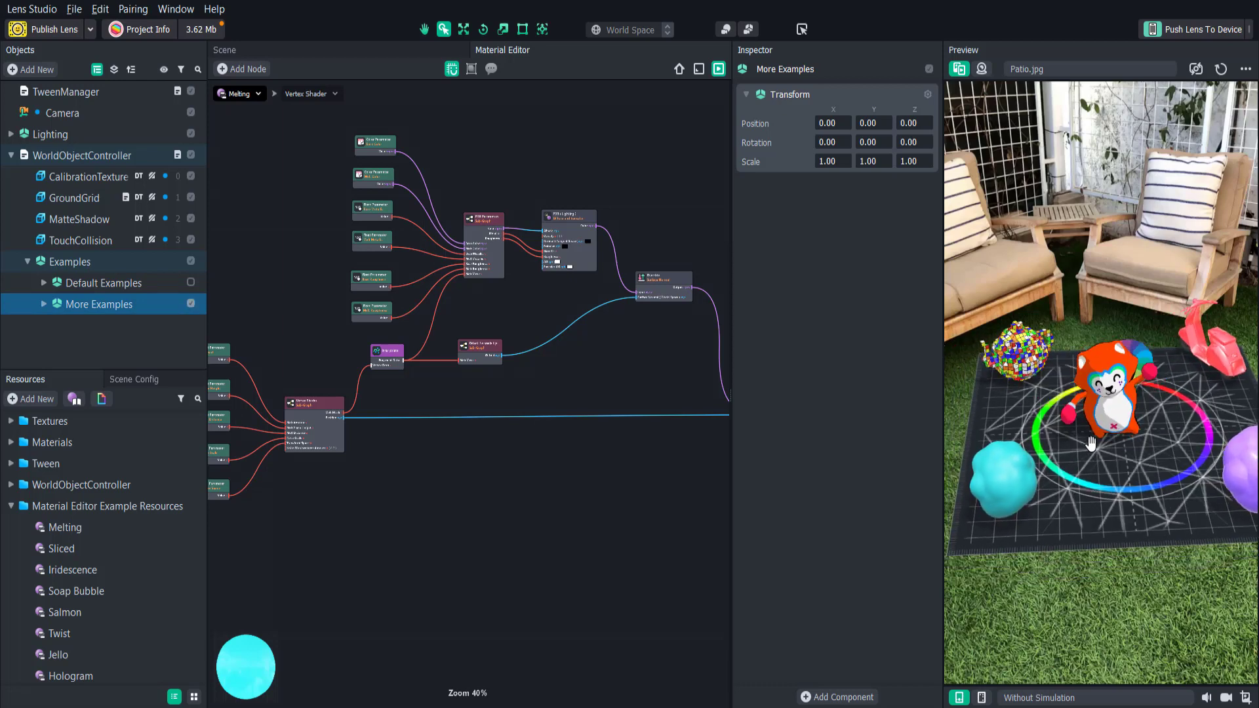
pyautogui.click(190, 304)
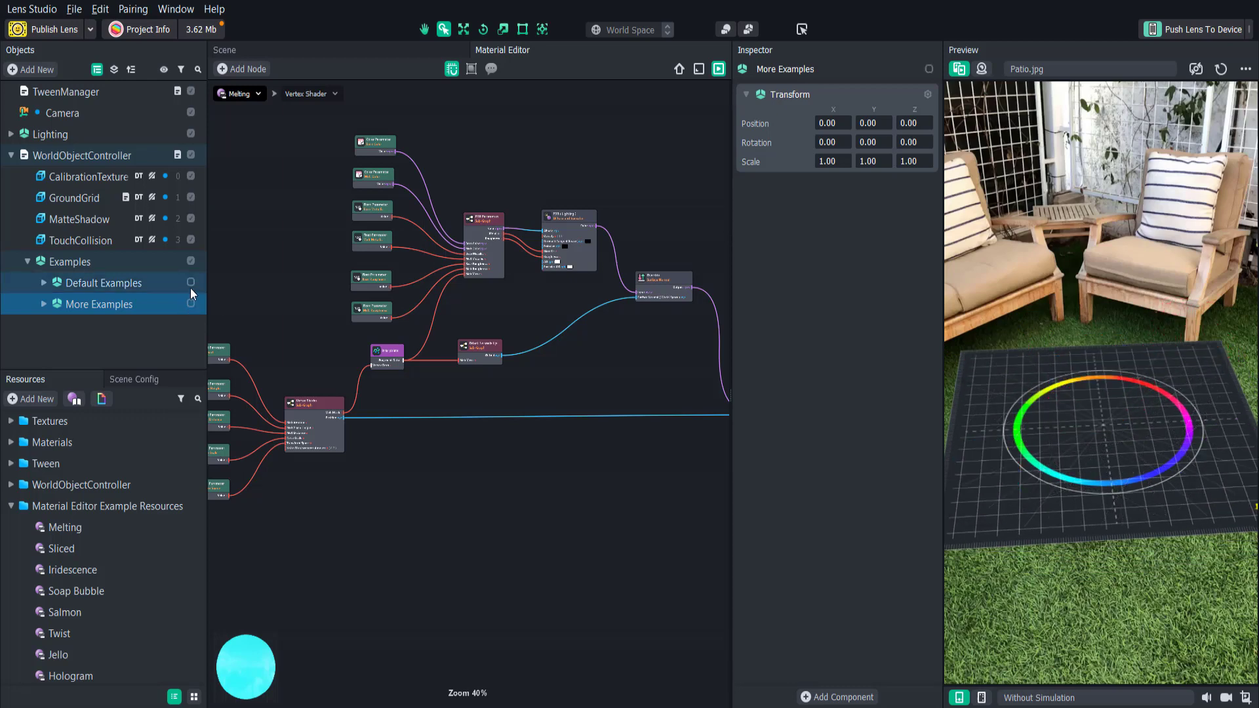
pyautogui.click(191, 283)
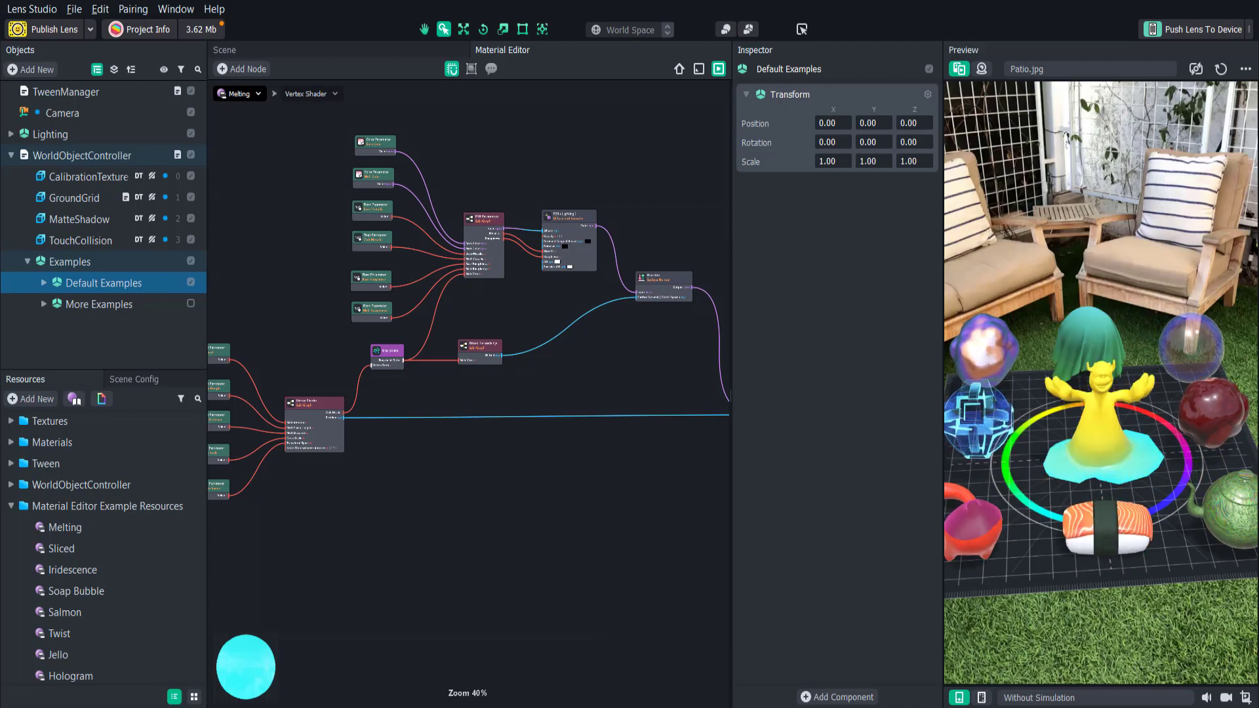
# - Switch to The Book of Shaders website in the browser and read through its "What is a shader?" chapter
pyautogui.moveTo(586, 706)
pyautogui.click(585, 649)
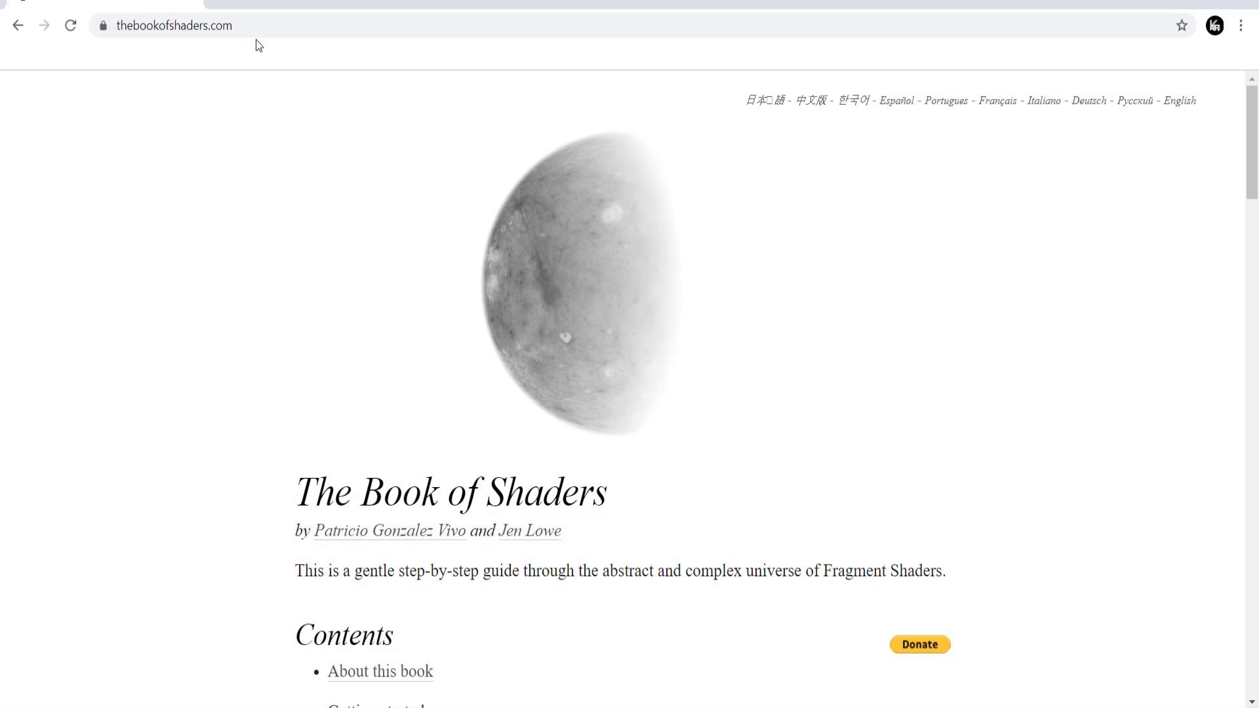
pyautogui.scroll(-6, 553, 289)
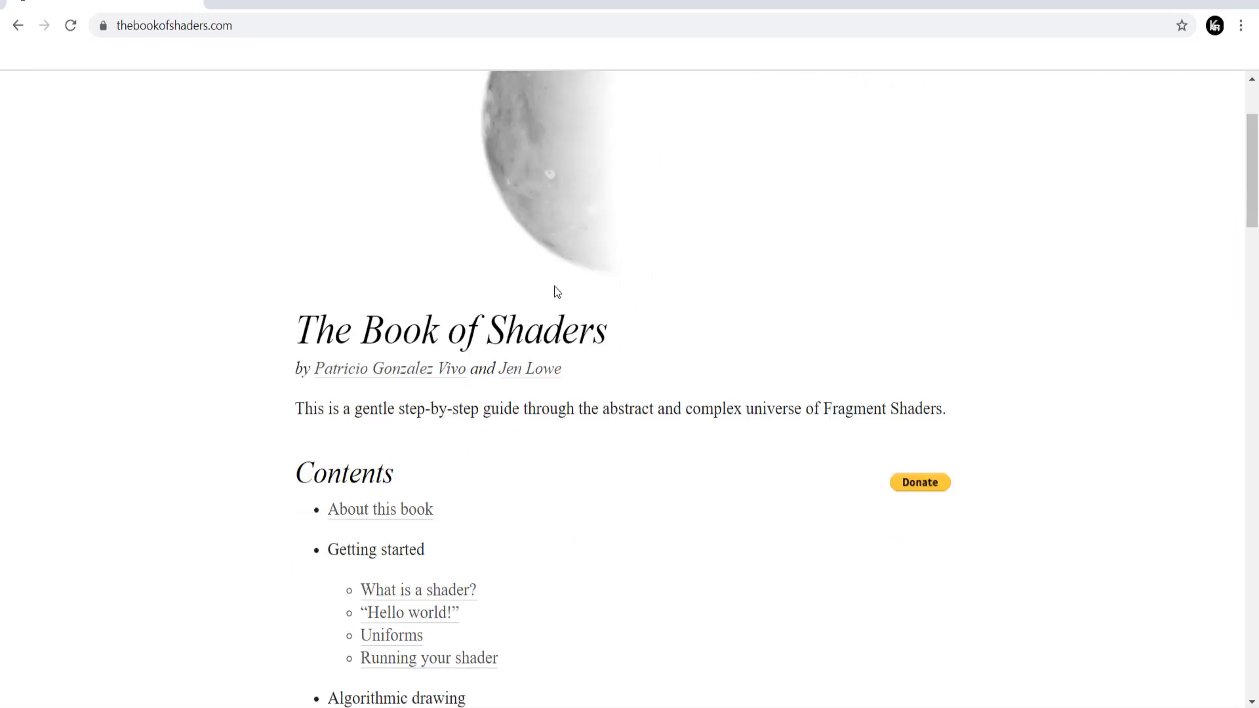
pyautogui.click(451, 313)
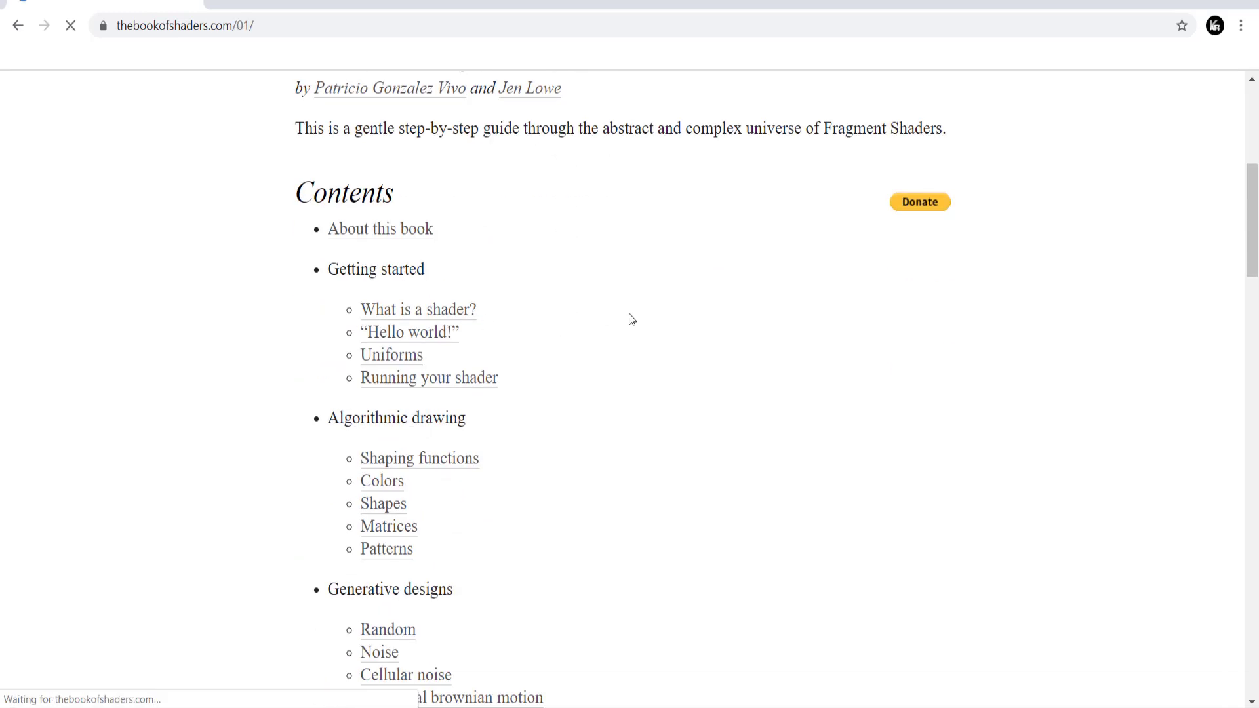
pyautogui.scroll(-12, 629, 314)
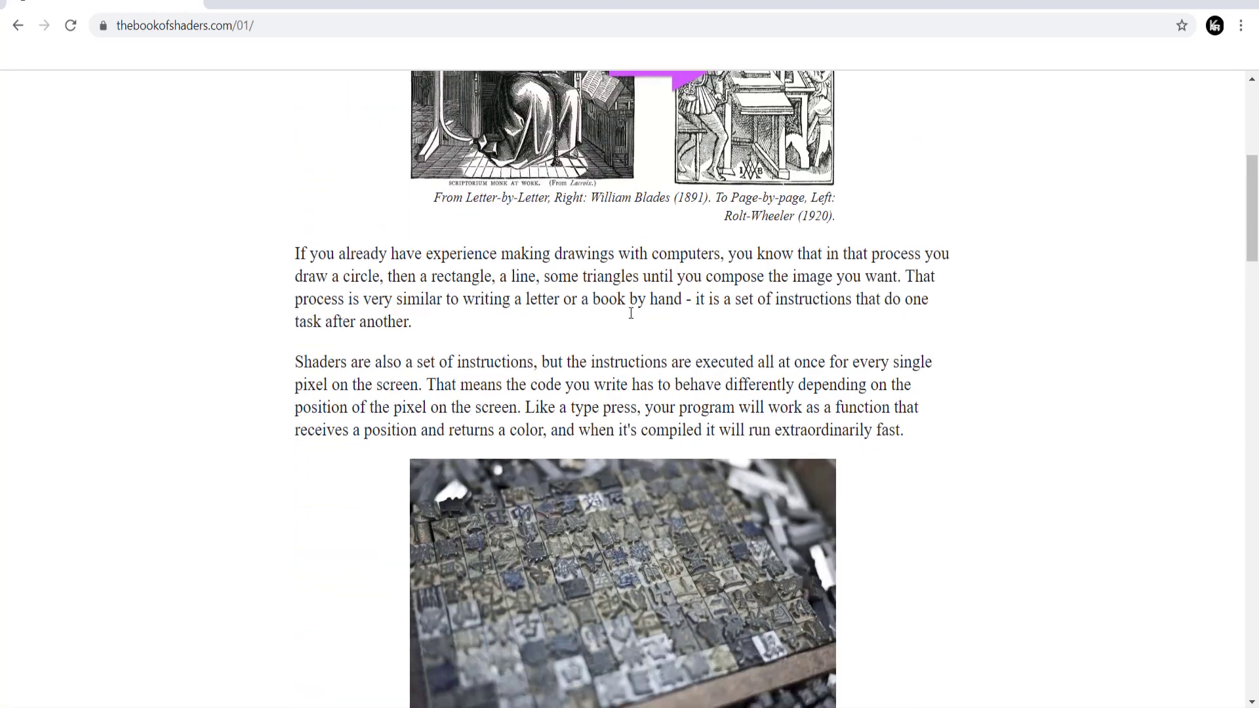
pyautogui.scroll(-20, 628, 313)
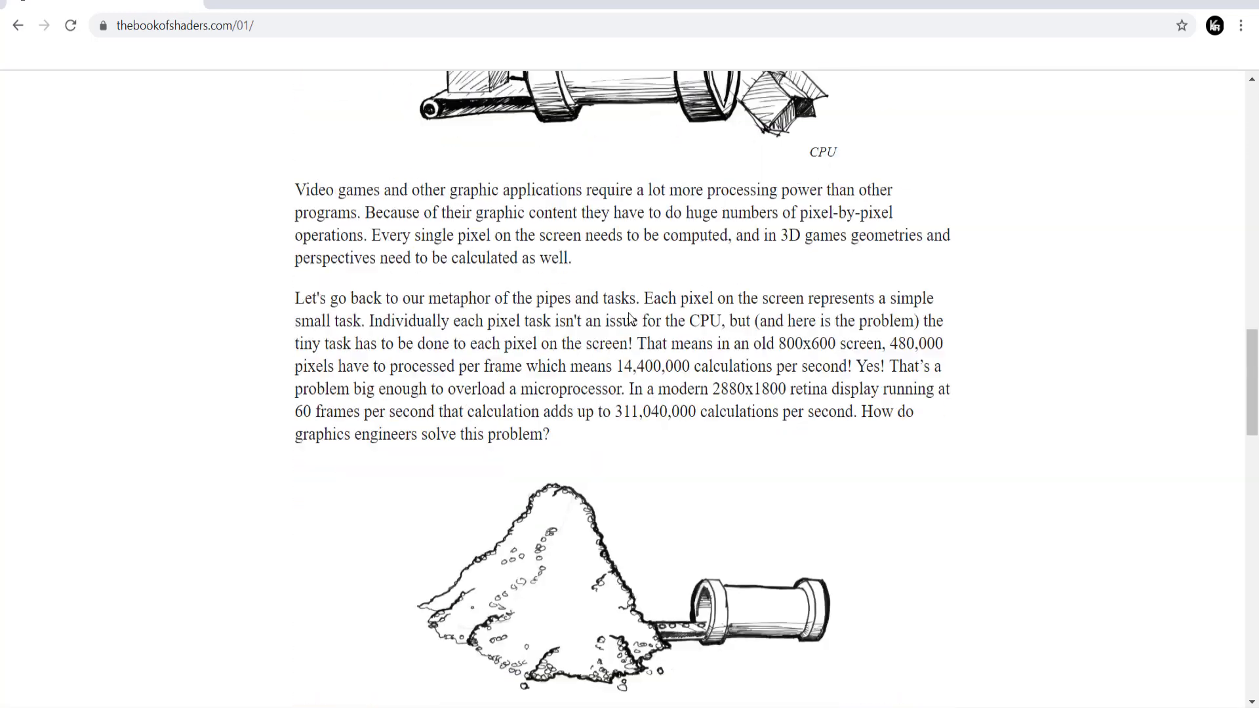
pyautogui.scroll(-12, 627, 312)
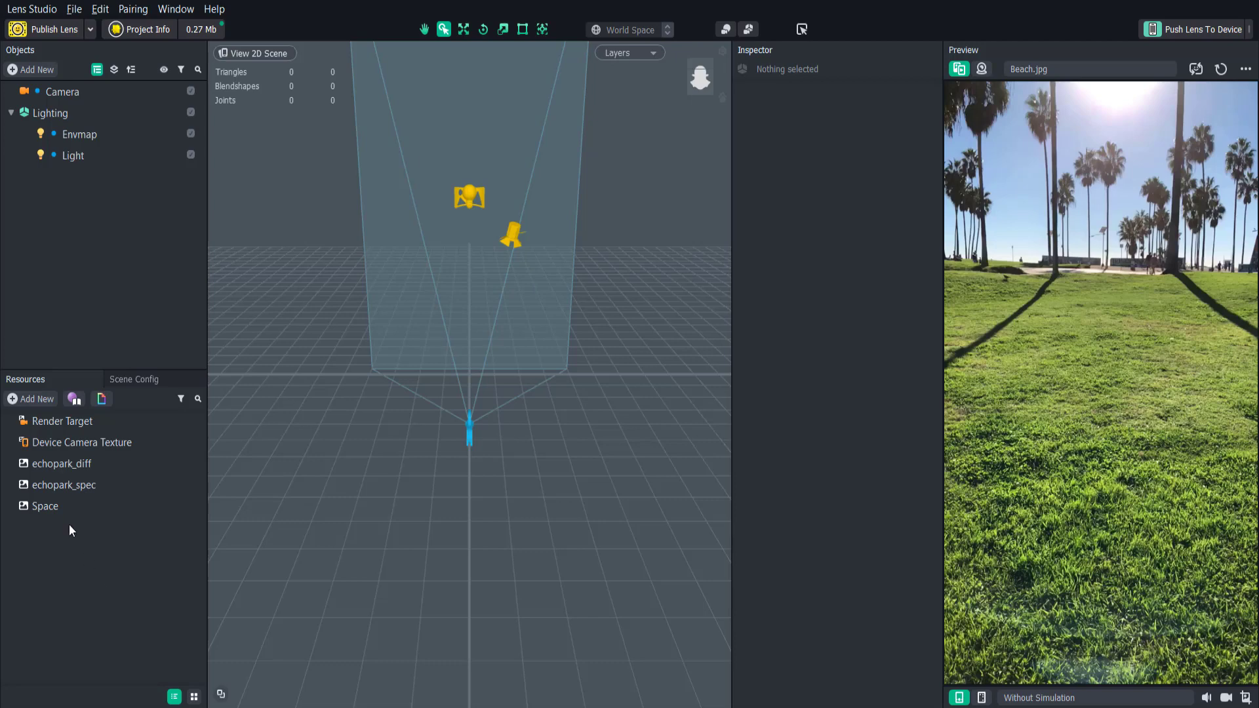
# - Add a Graph Empty material to the project's resources
pyautogui.click(46, 400)
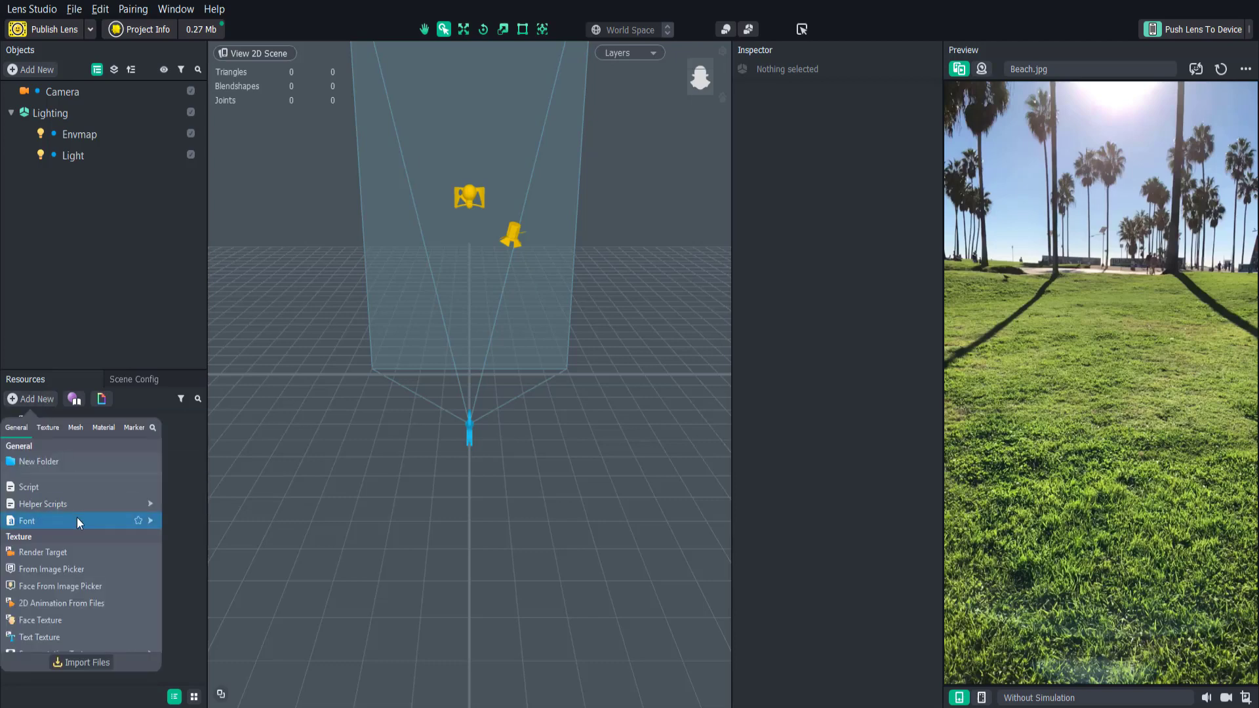
pyautogui.scroll(-5, 81, 523)
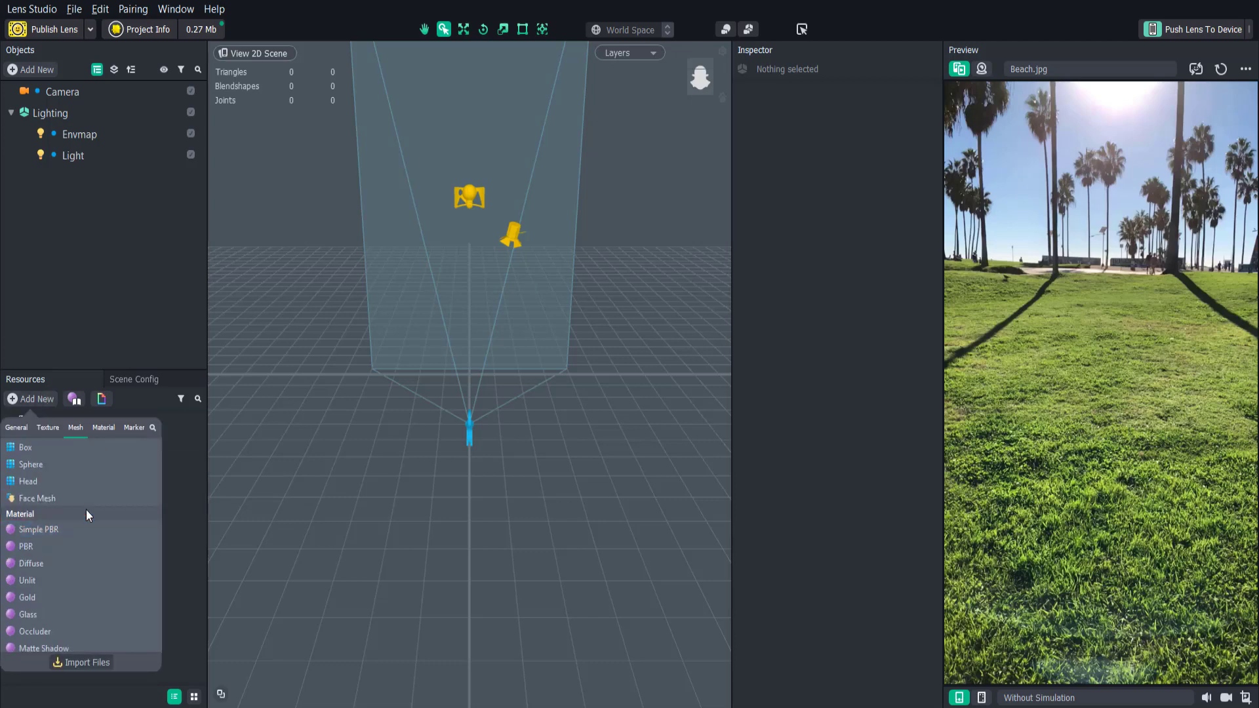
pyautogui.scroll(-3, 73, 541)
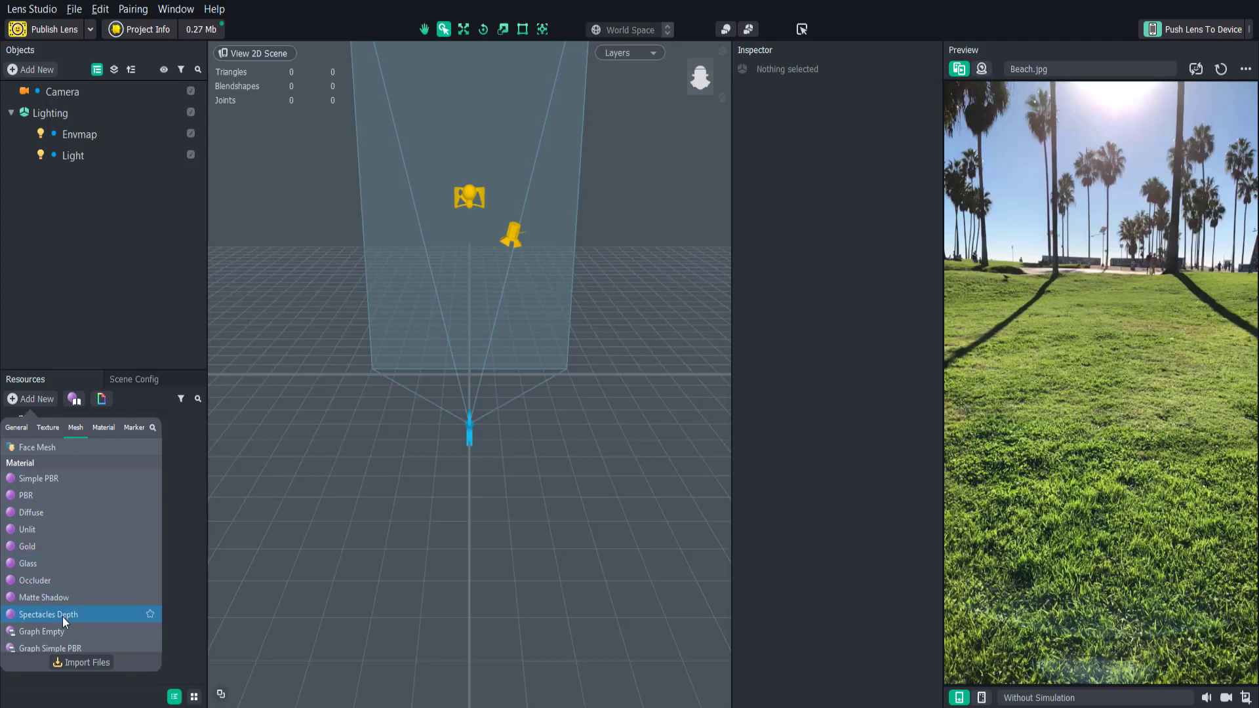
pyautogui.scroll(-3, 81, 616)
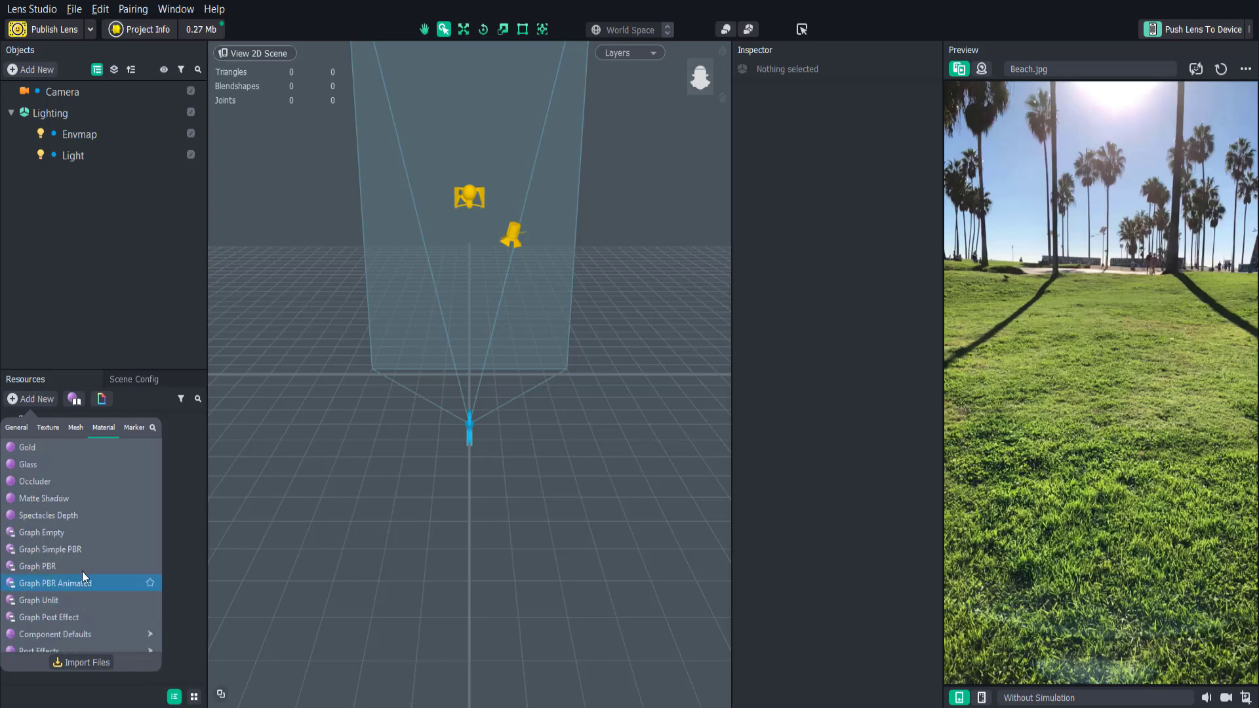
pyautogui.click(77, 538)
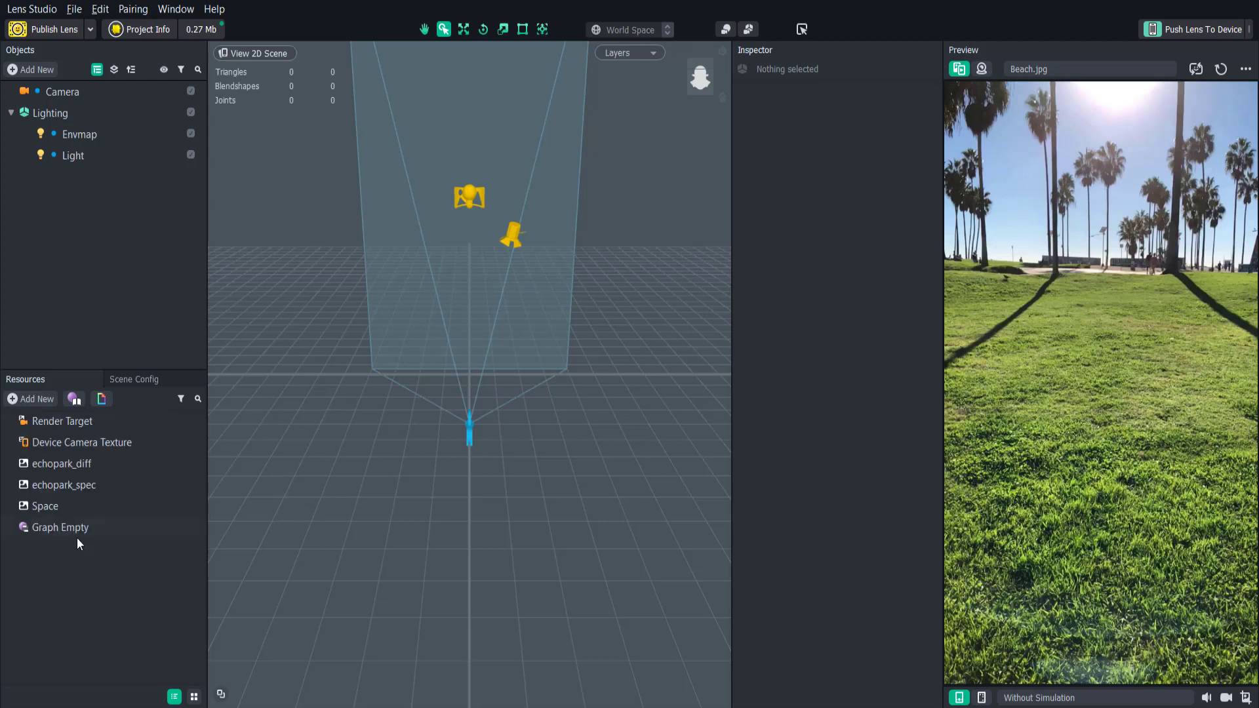
# - Add a Sphere mesh object to the scene and assign the Graph Empty material to it in place of Default
pyautogui.click(47, 72)
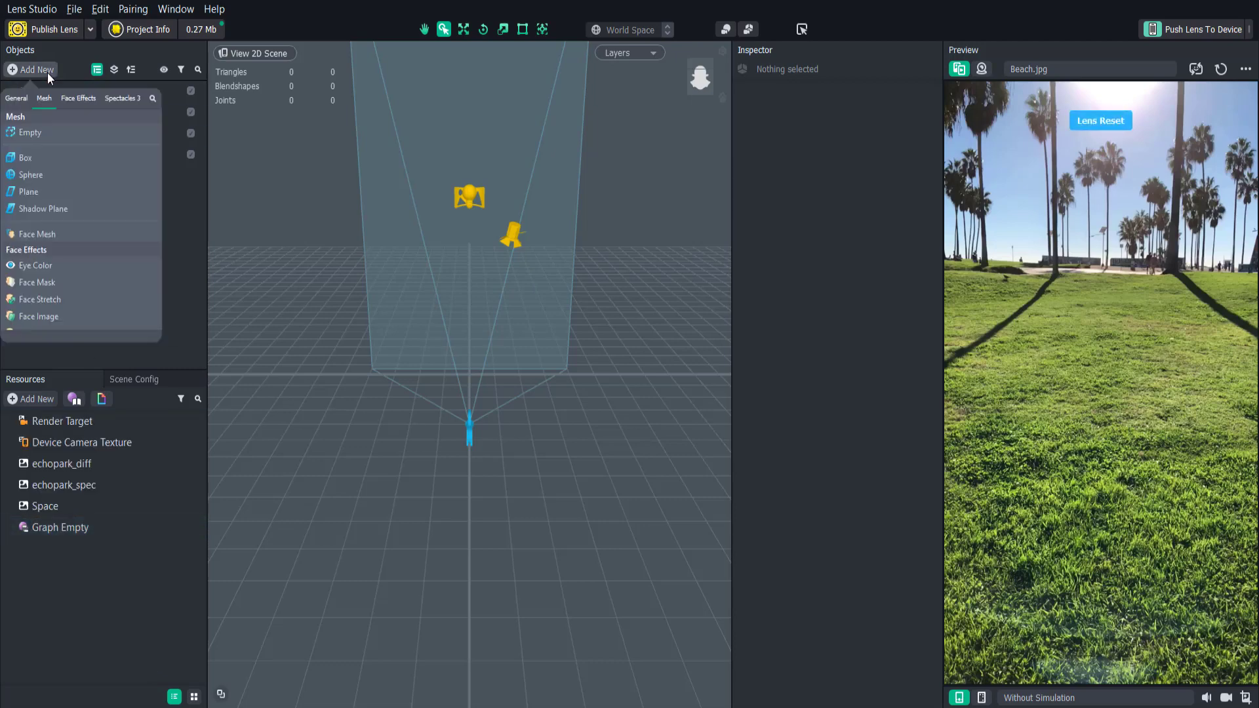
pyautogui.click(48, 172)
pyautogui.click(38, 529)
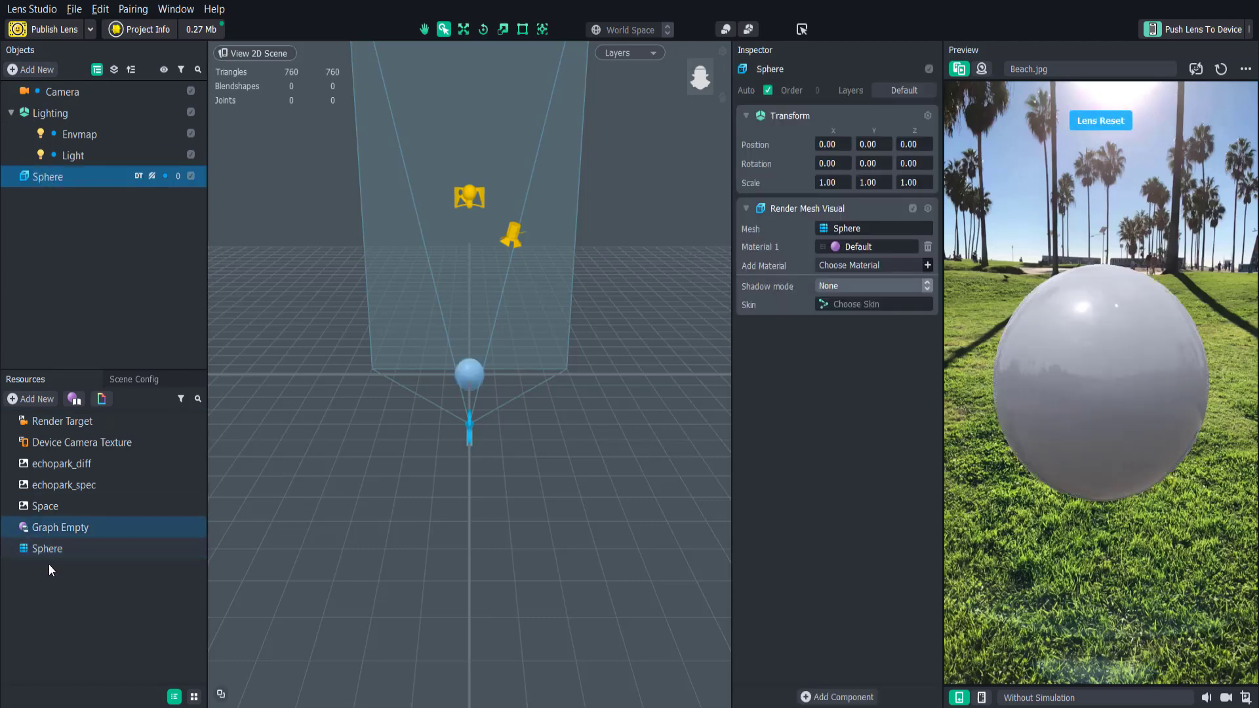
pyautogui.moveTo(38, 529); pyautogui.dragTo(856, 245)
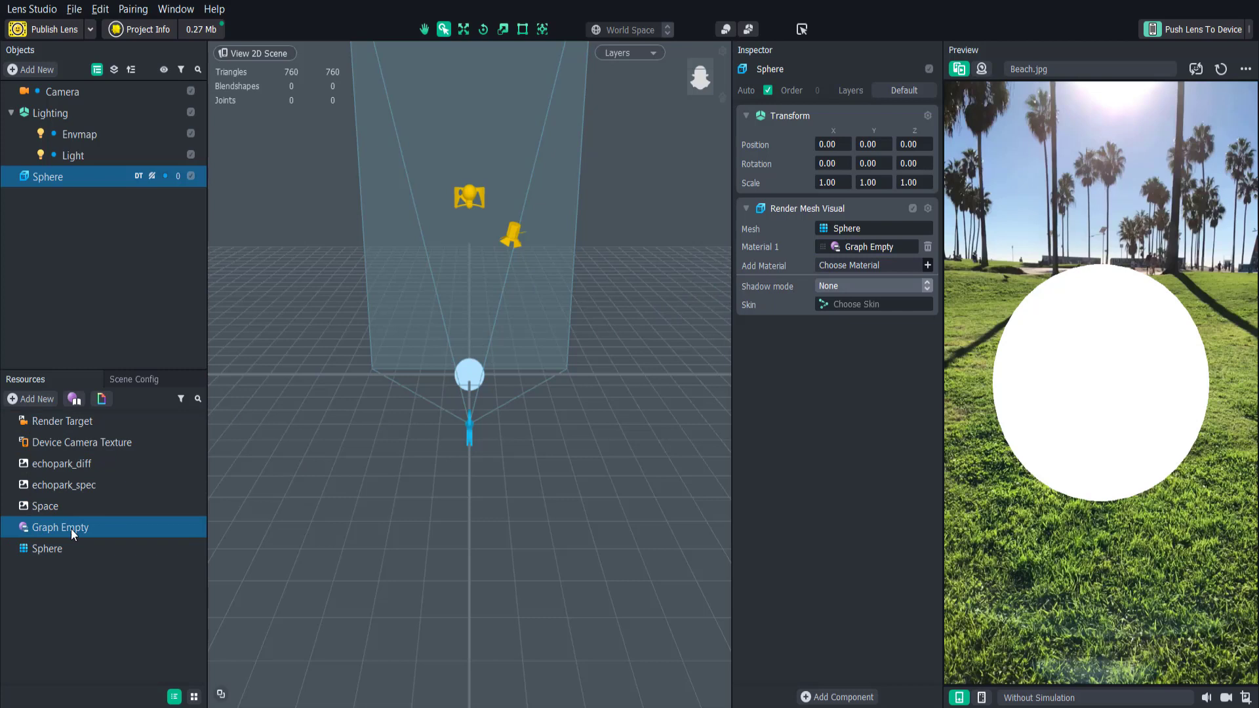
pyautogui.click(187, 10)
pyautogui.moveTo(265, 29)
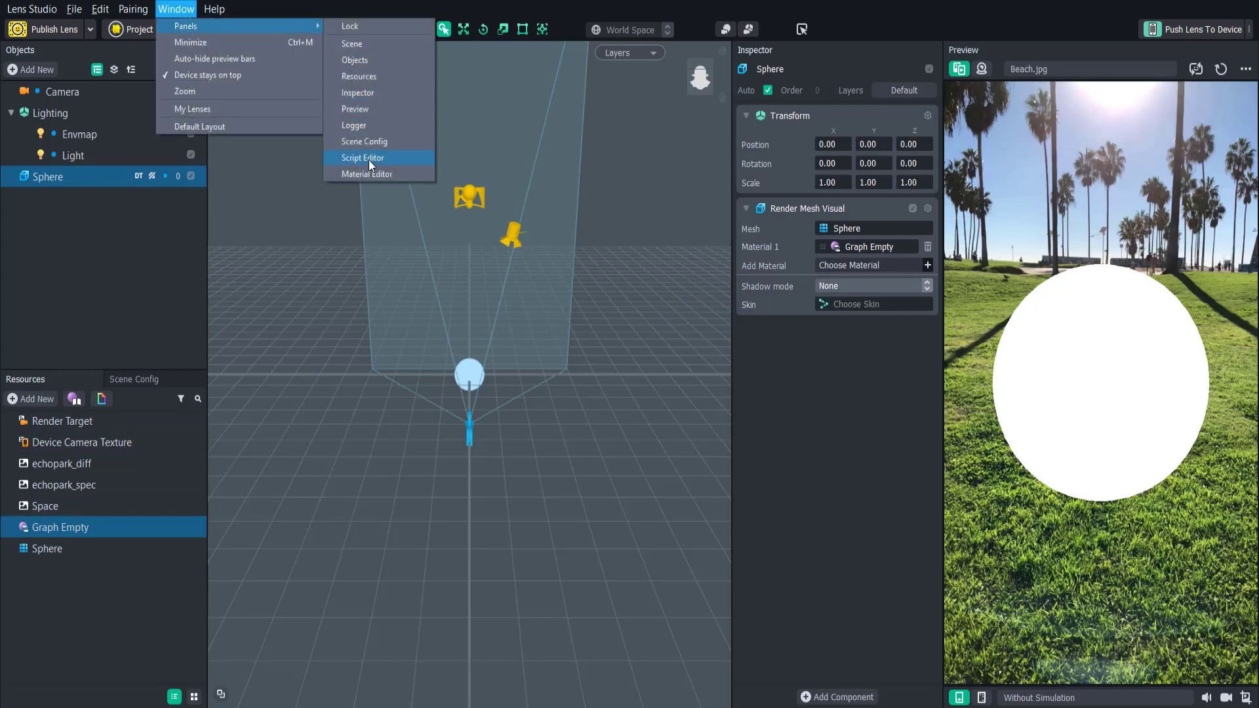
pyautogui.click(73, 528)
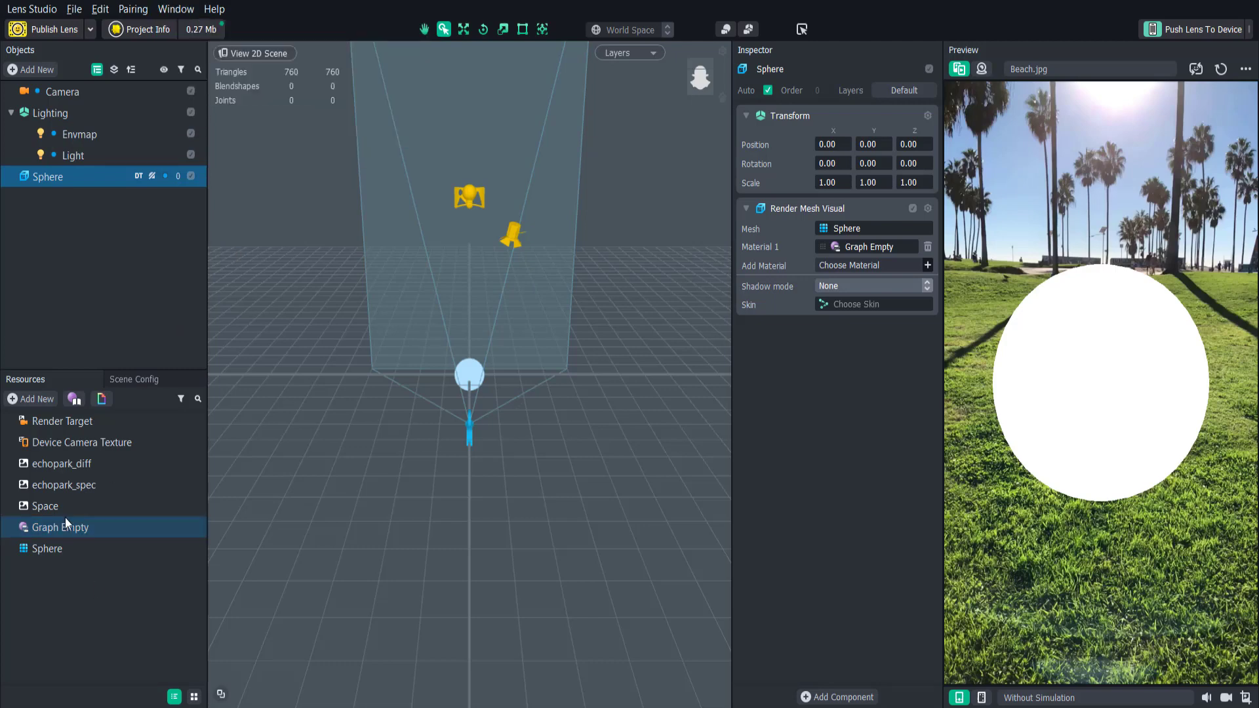
# - Open the Graph Empty material in the Material Editor and widen its graph area to fill the available space
pyautogui.click(64, 535)
pyautogui.doubleClick(64, 532)
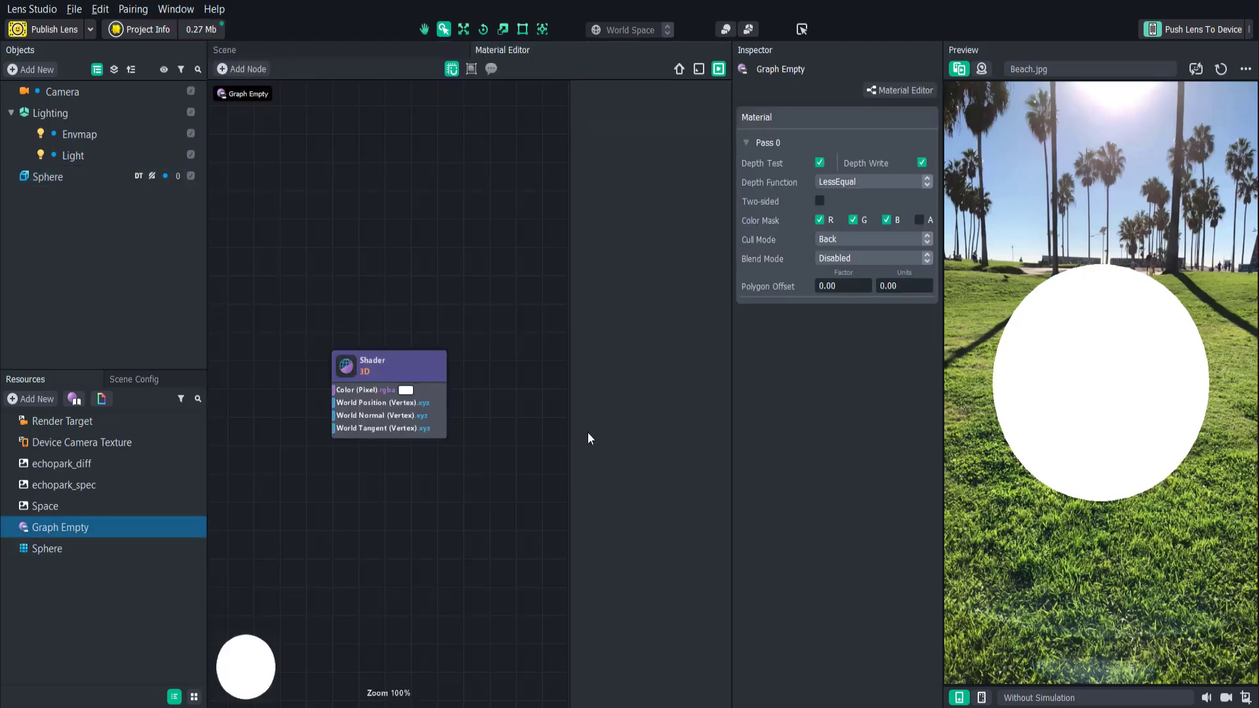
pyautogui.moveTo(571, 434); pyautogui.dragTo(712, 424)
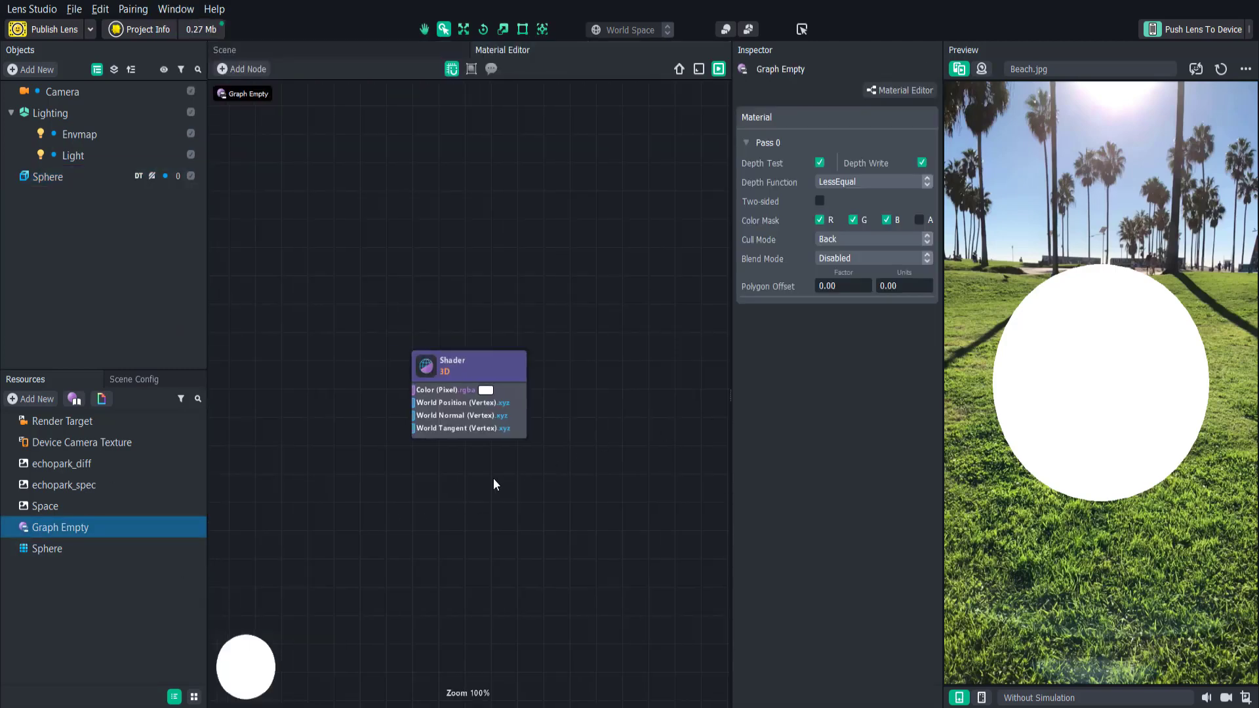
# - Add a Color Parameter node to the graph and connect its Value output to the Shader node's Color (Pixel) input
pyautogui.moveTo(501, 476); pyautogui.dragTo(623, 453, button='middle')
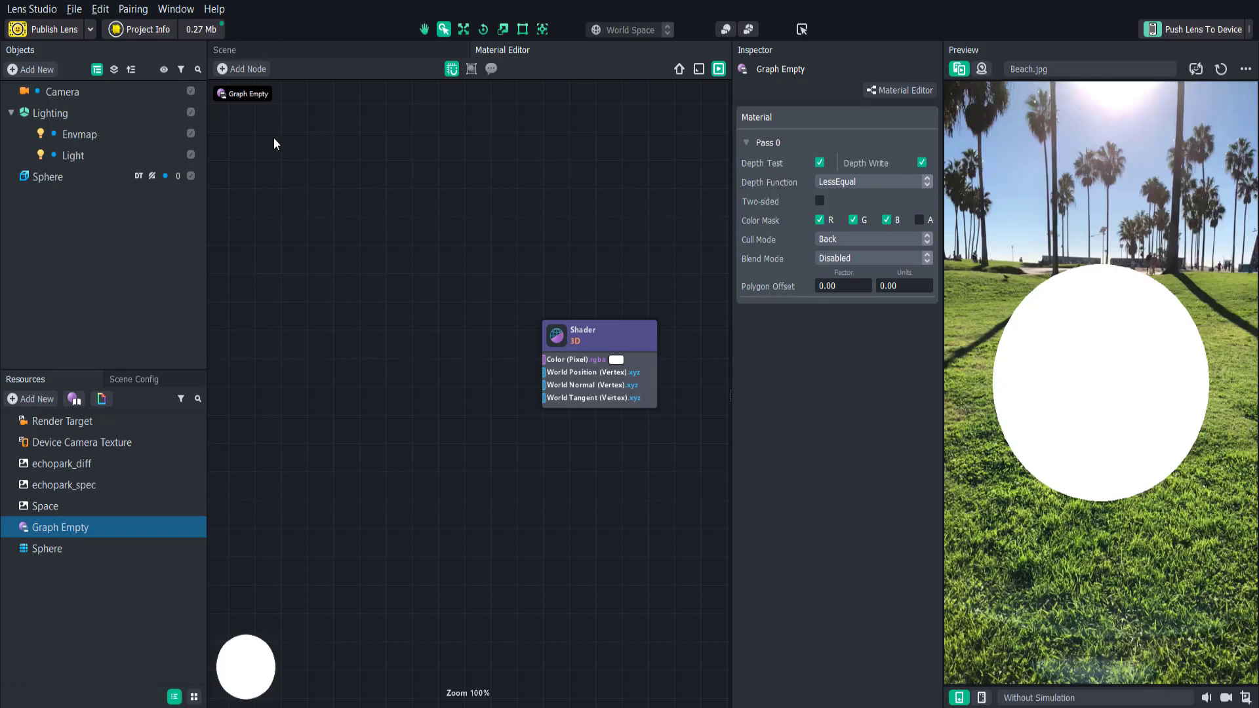
pyautogui.click(244, 70)
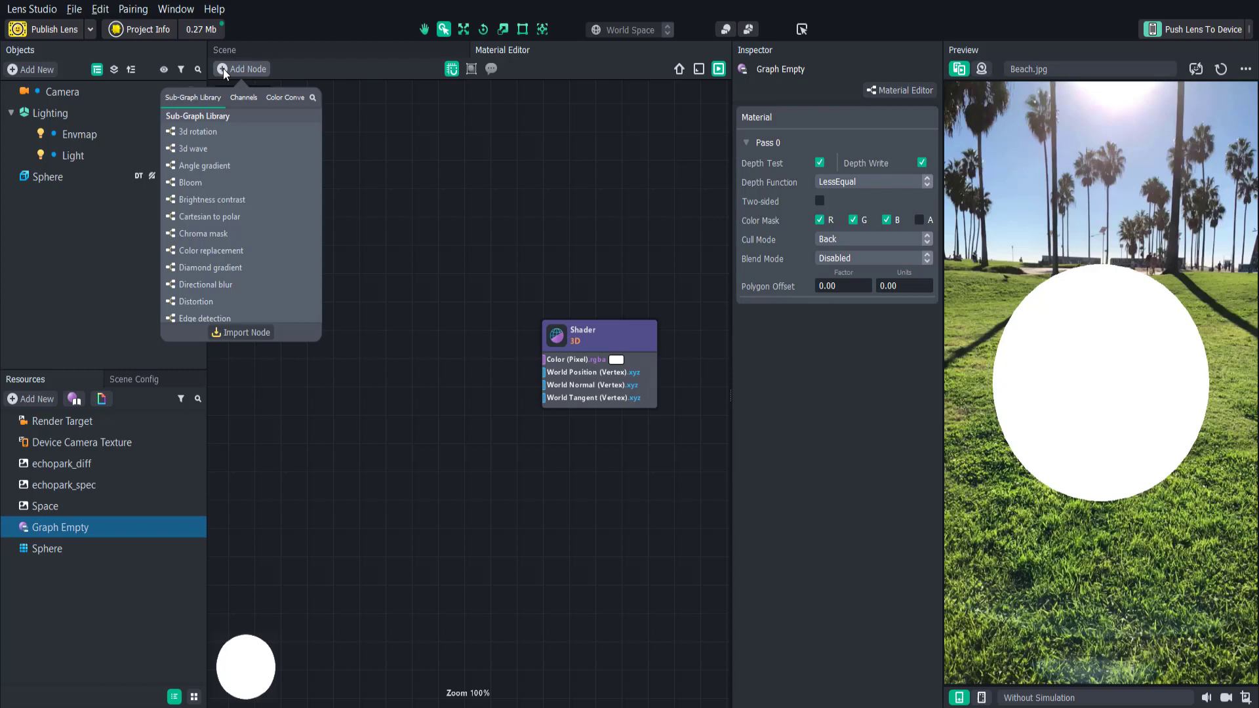
pyautogui.click(354, 340)
pyautogui.rightClick(353, 353)
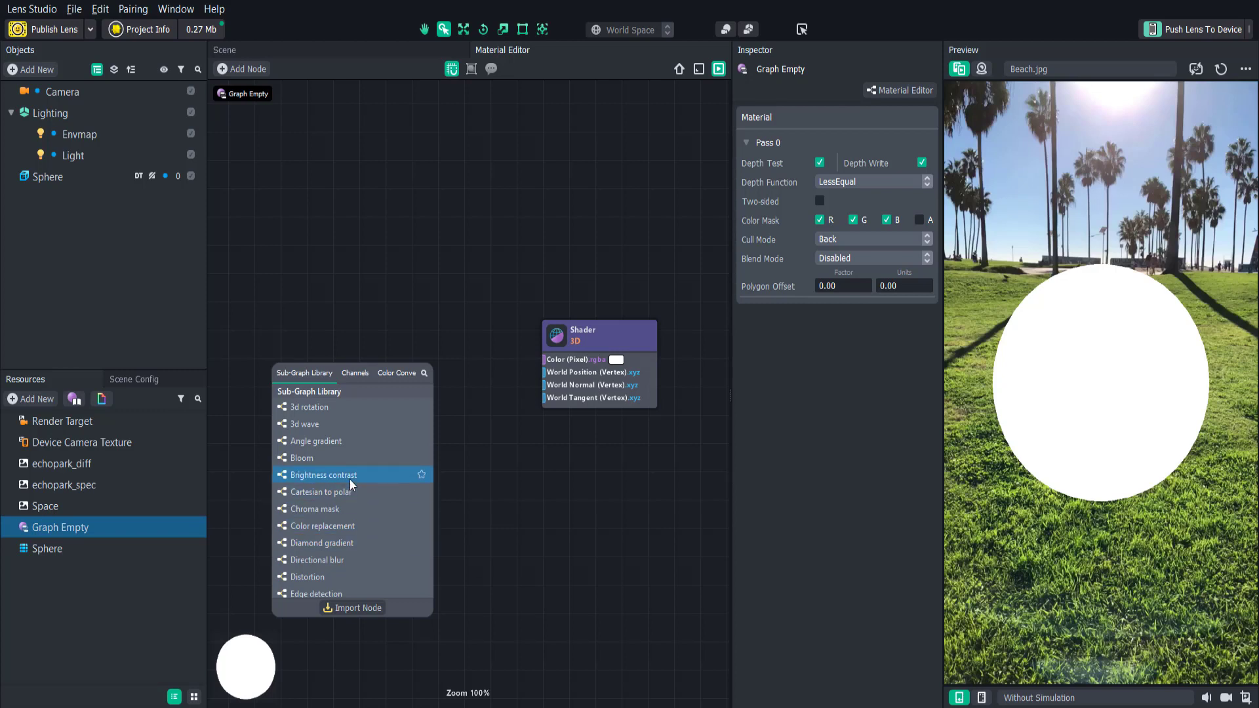
pyautogui.write('color p')
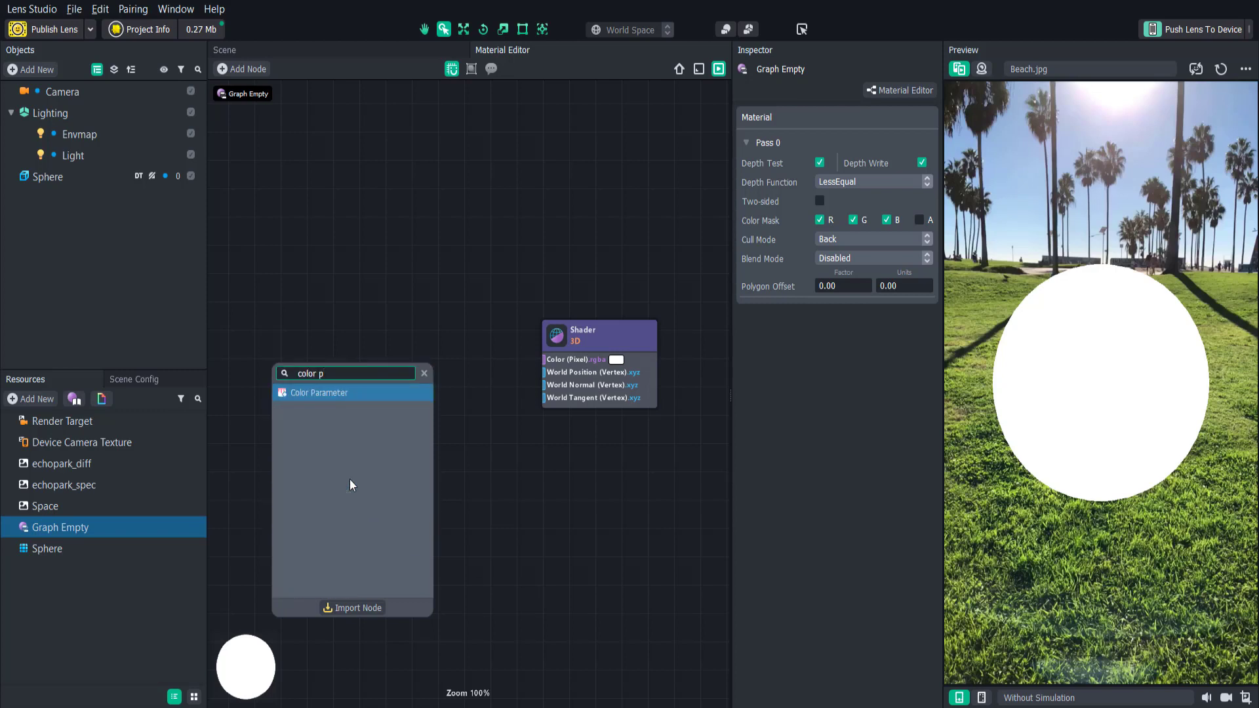
pyautogui.click(311, 396)
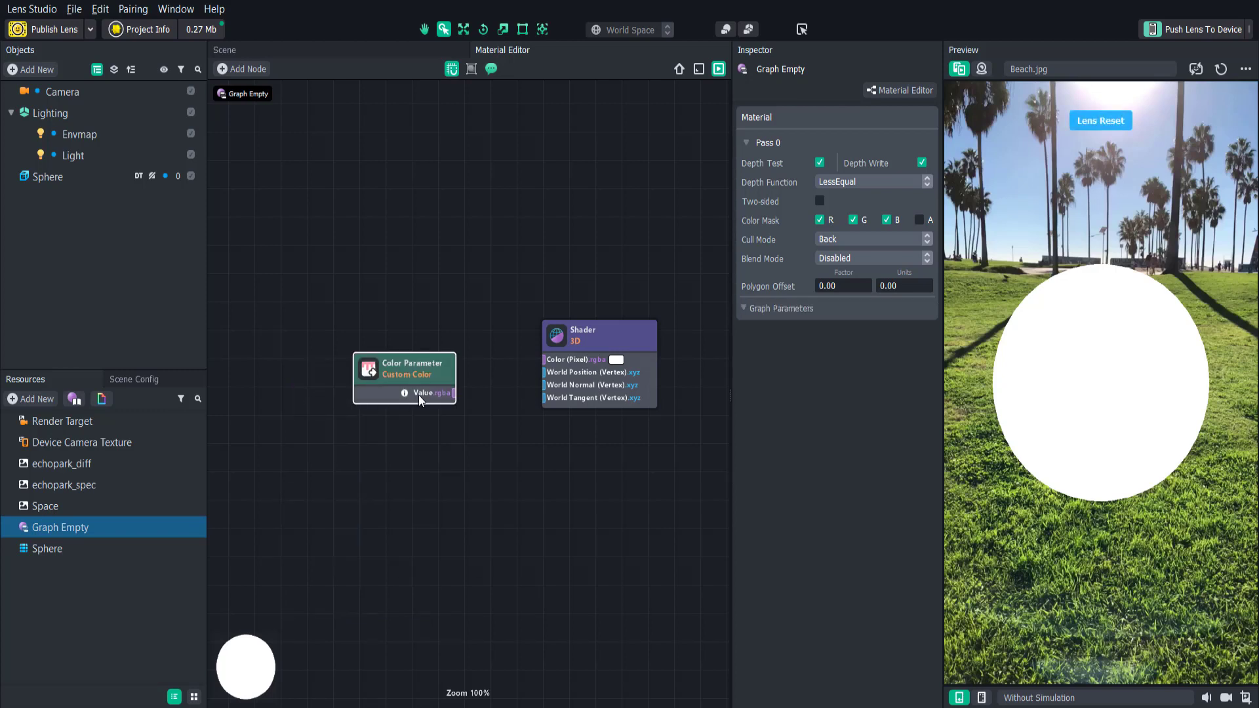
pyautogui.moveTo(435, 351); pyautogui.dragTo(541, 359)
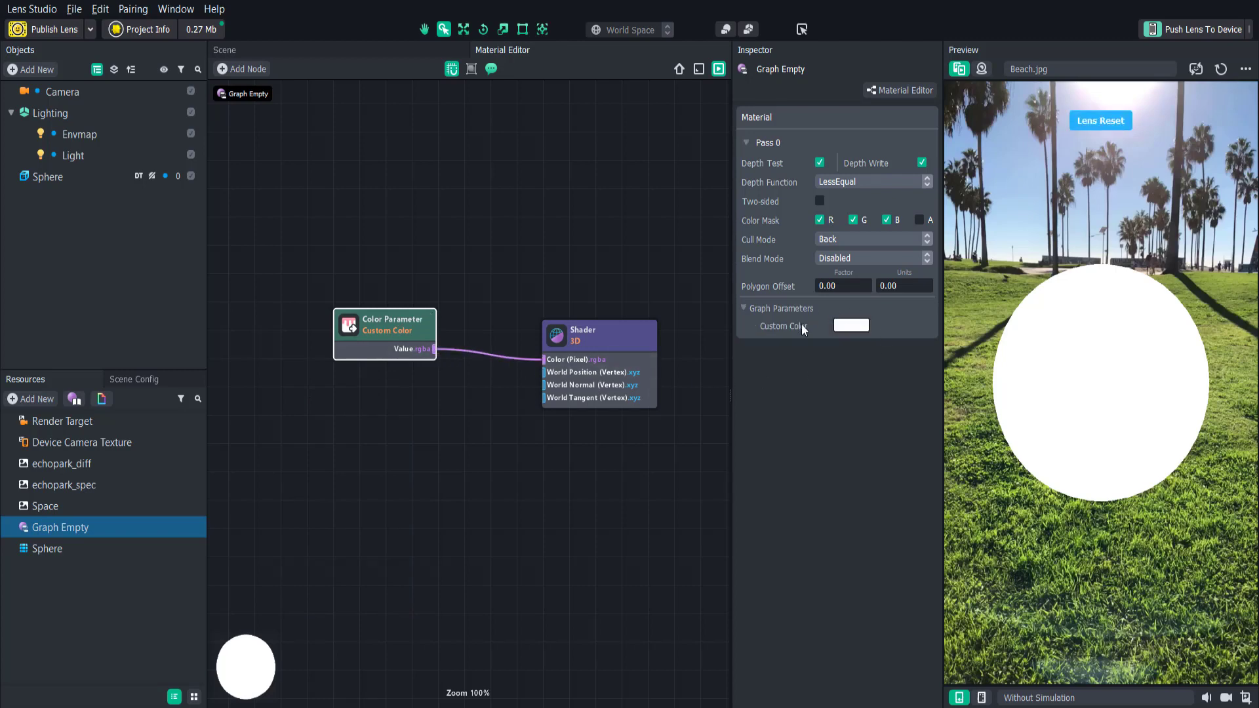
# - Set the material's Custom Color parameter to blue (#0000ff)
pyautogui.click(847, 327)
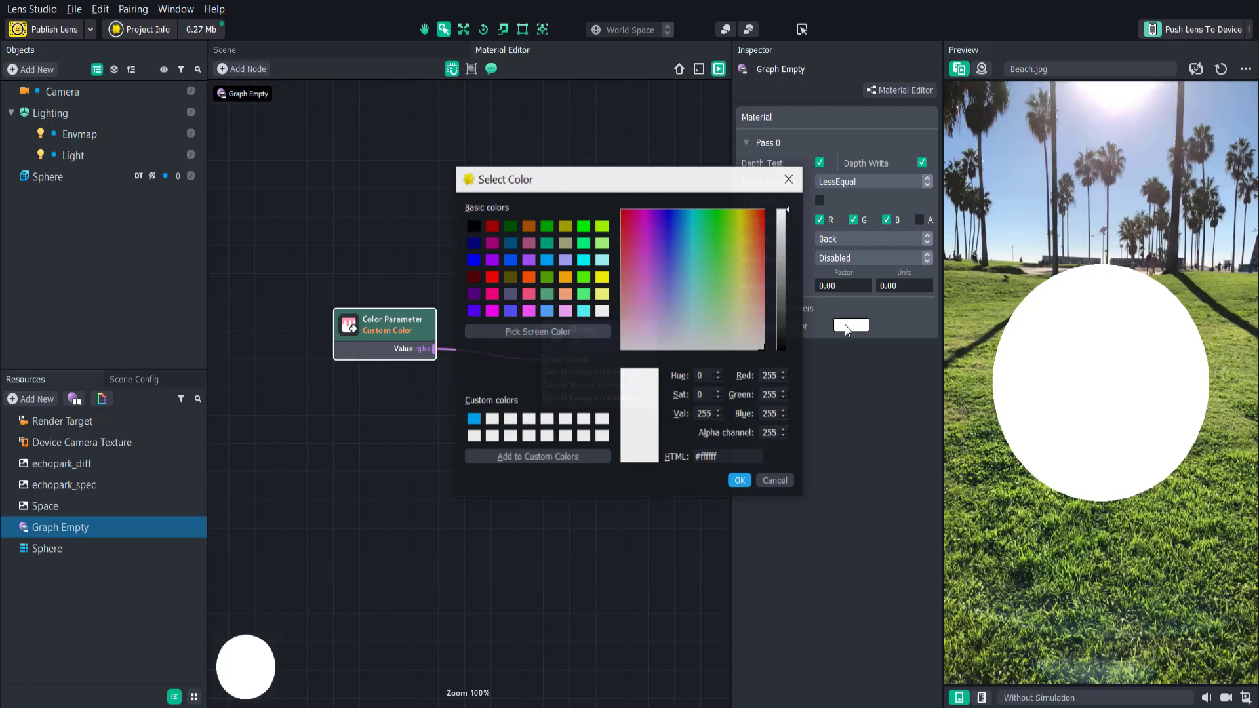
pyautogui.click(475, 260)
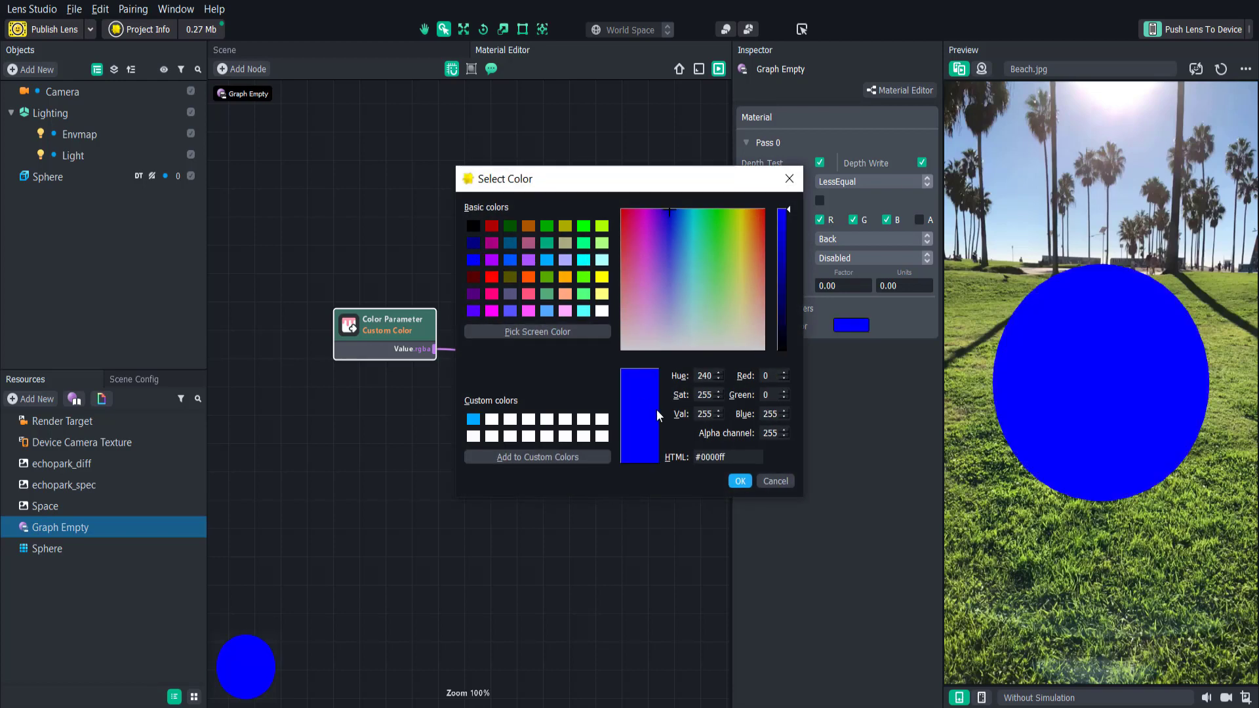
pyautogui.click(738, 481)
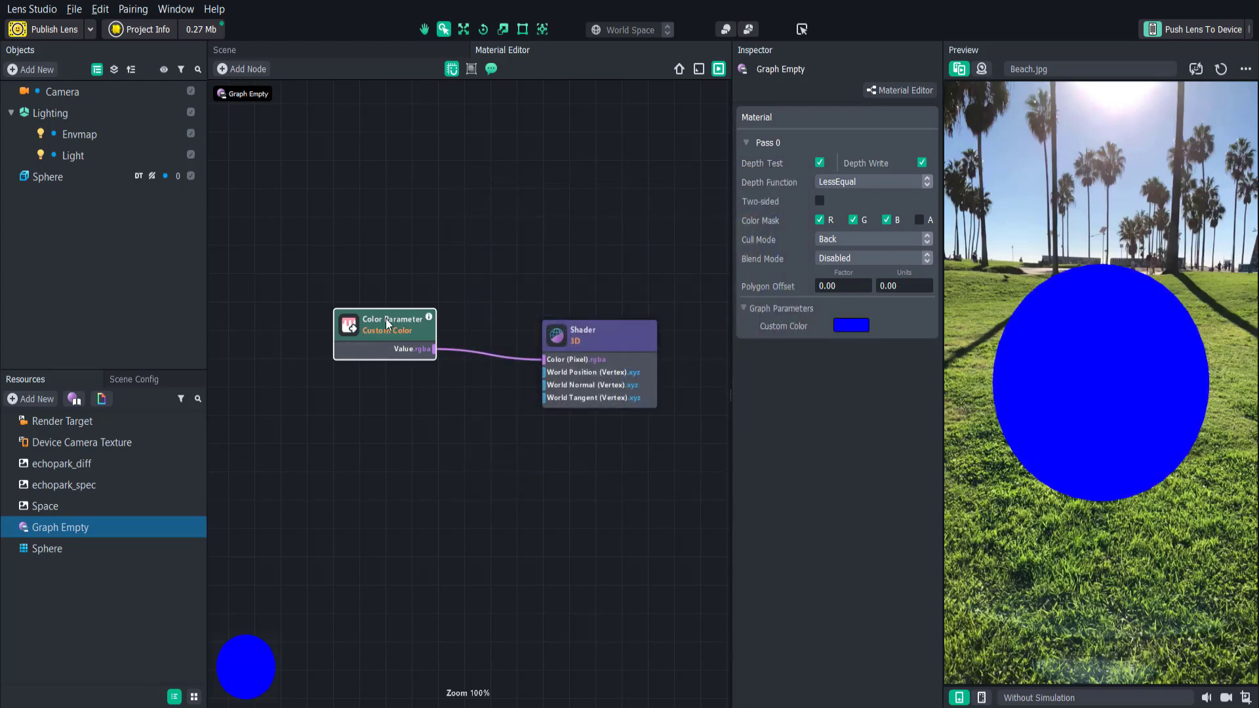
# - Add a Texture 2D Parameter node, connect its Color output to the Shader's Color (Pixel) input, and assign the Space texture to Custom Map
pyautogui.moveTo(383, 313); pyautogui.dragTo(331, 244)
pyautogui.press('Tab')
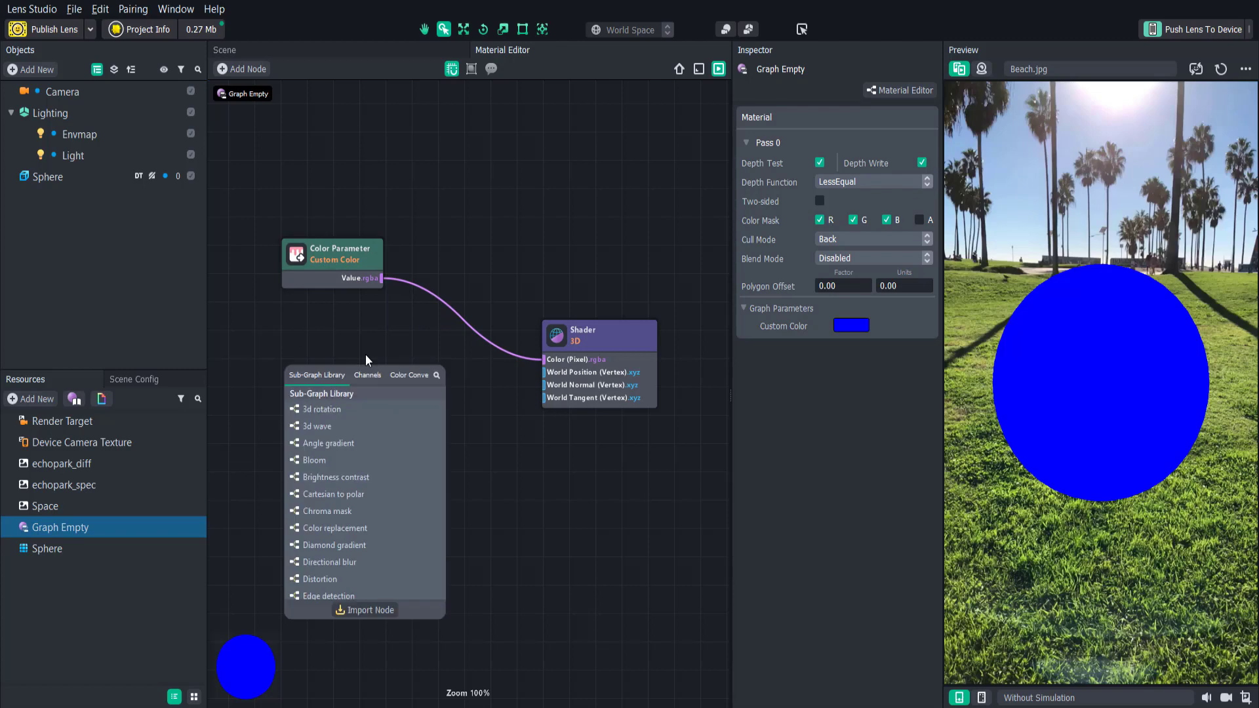
pyautogui.write('2d')
pyautogui.click(417, 394)
pyautogui.moveTo(480, 362); pyautogui.dragTo(363, 337)
pyautogui.moveTo(370, 370); pyautogui.dragTo(549, 360)
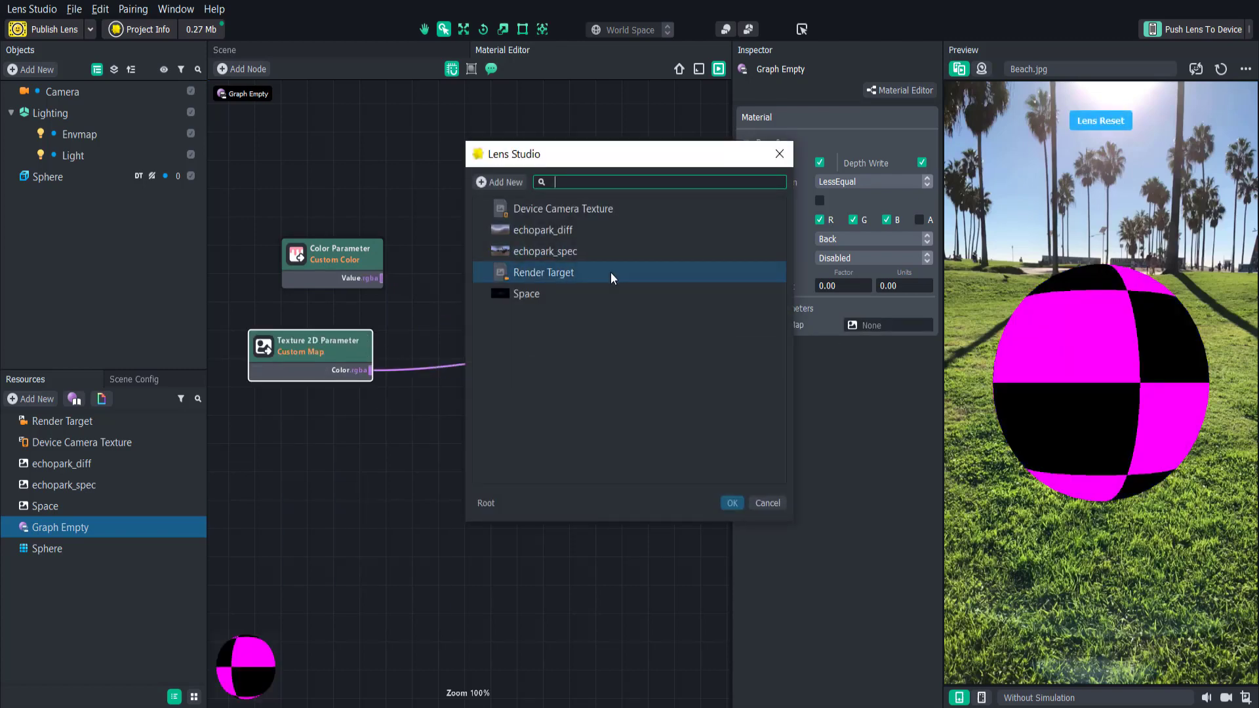
pyautogui.doubleClick(527, 294)
# - Add a Multiply node combining the Color Parameter (A) and Texture 2D Parameter (B), and connect its result to the Shader's Color (Pixel) input
pyautogui.rightClick(473, 317)
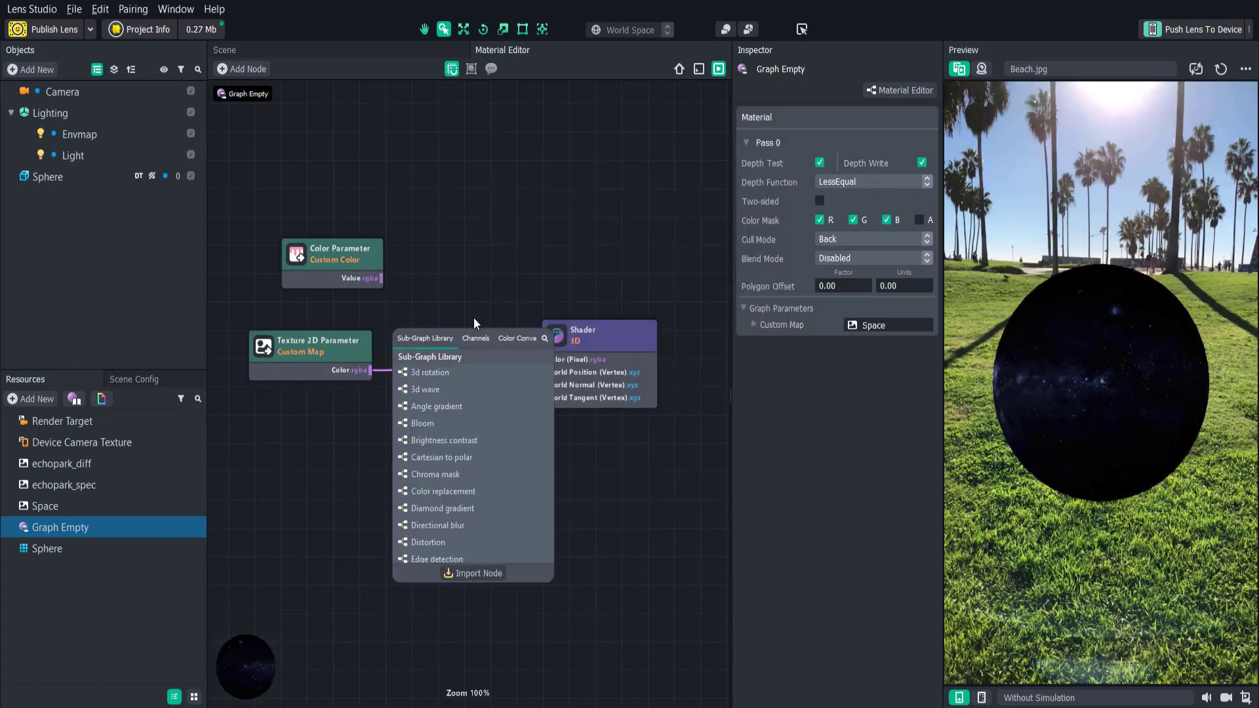
pyautogui.write('mul')
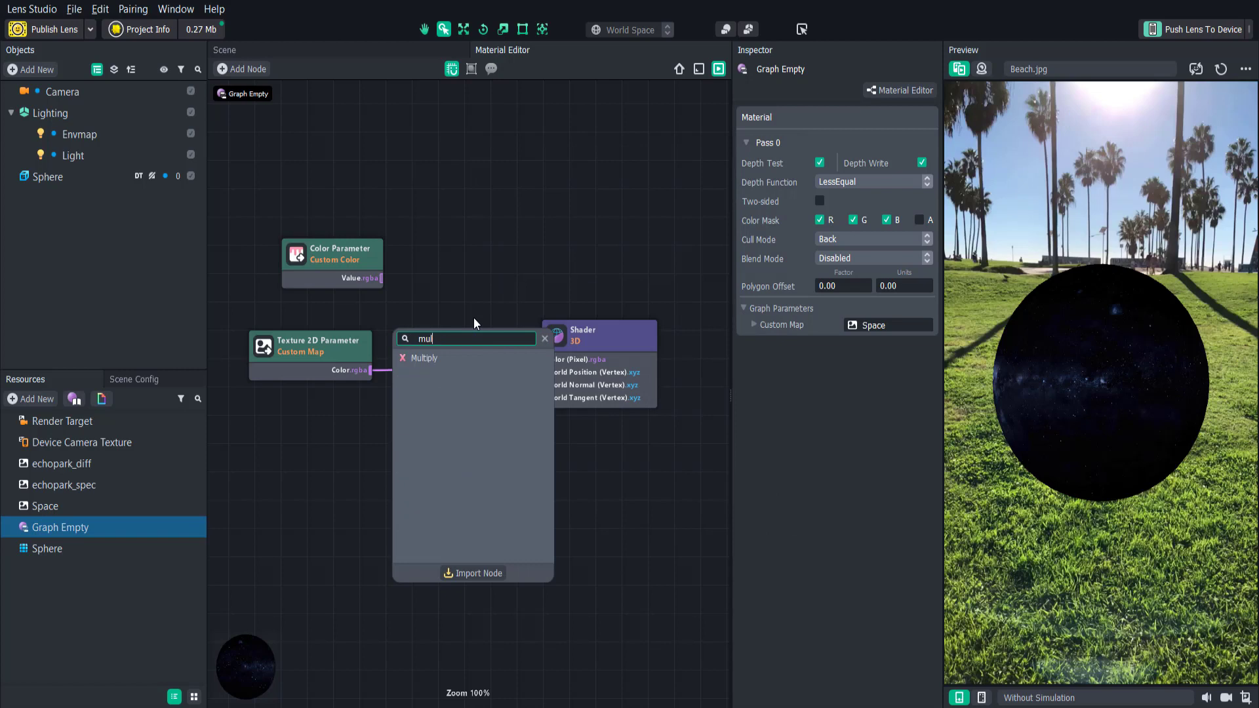
pyautogui.click(446, 358)
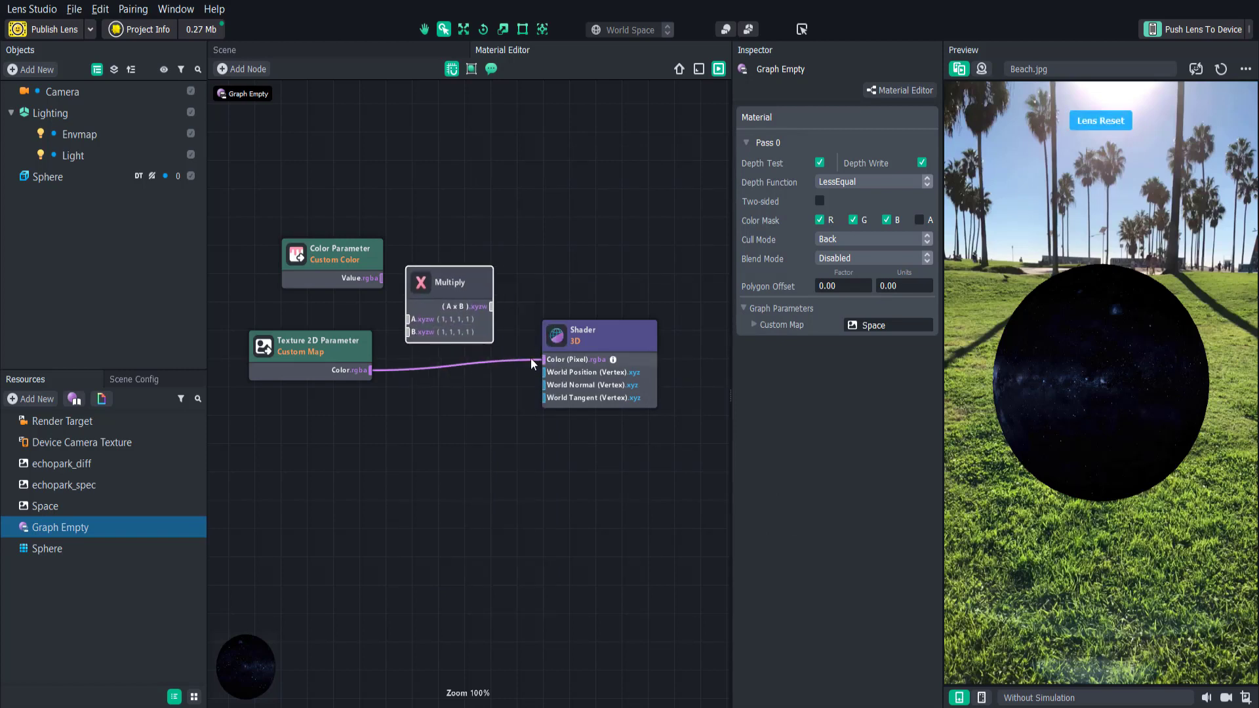
pyautogui.moveTo(530, 359); pyautogui.dragTo(409, 332)
pyautogui.moveTo(383, 279); pyautogui.dragTo(549, 356)
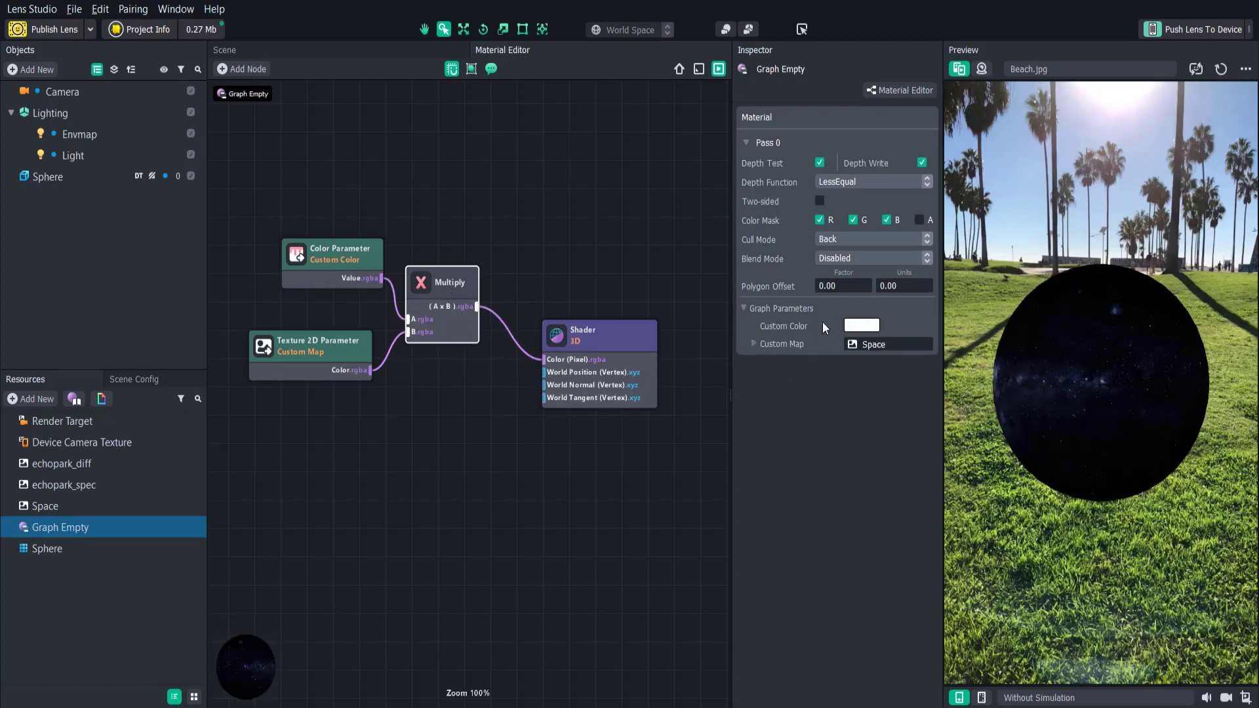
# - Set the material's Custom Color parameter to a lighter blue (#0055ff)
pyautogui.click(860, 325)
pyautogui.click(510, 260)
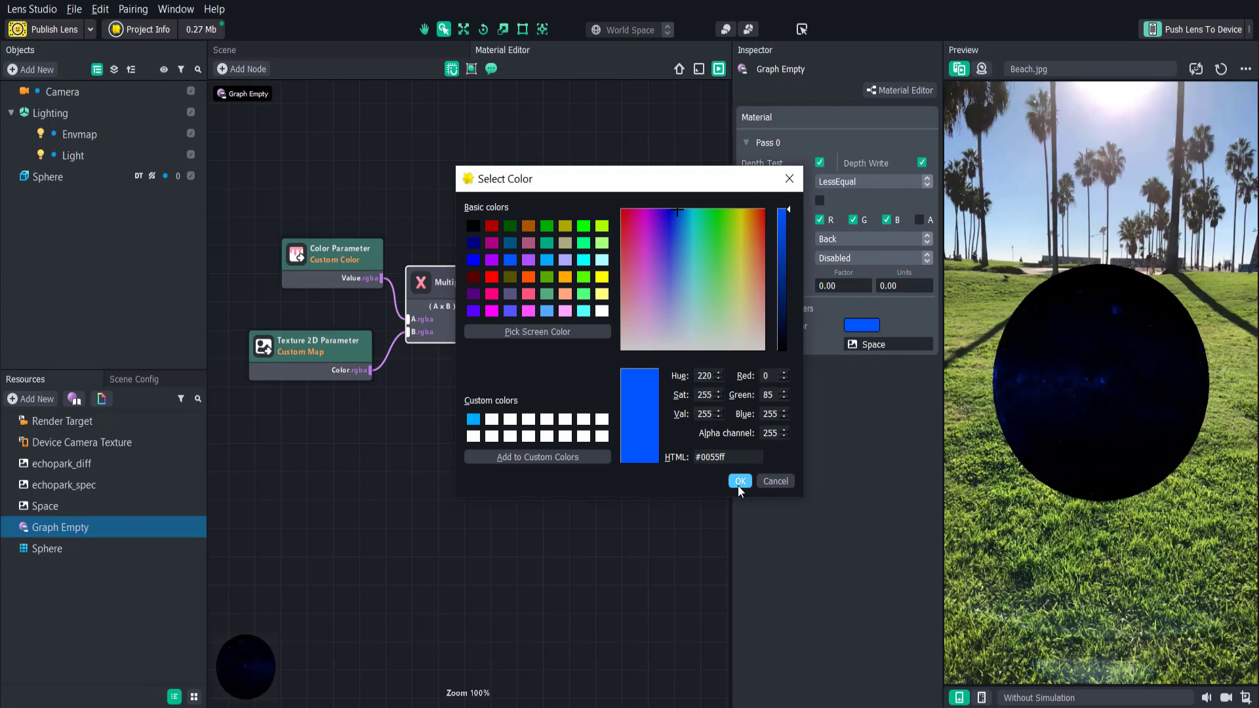
pyautogui.click(740, 481)
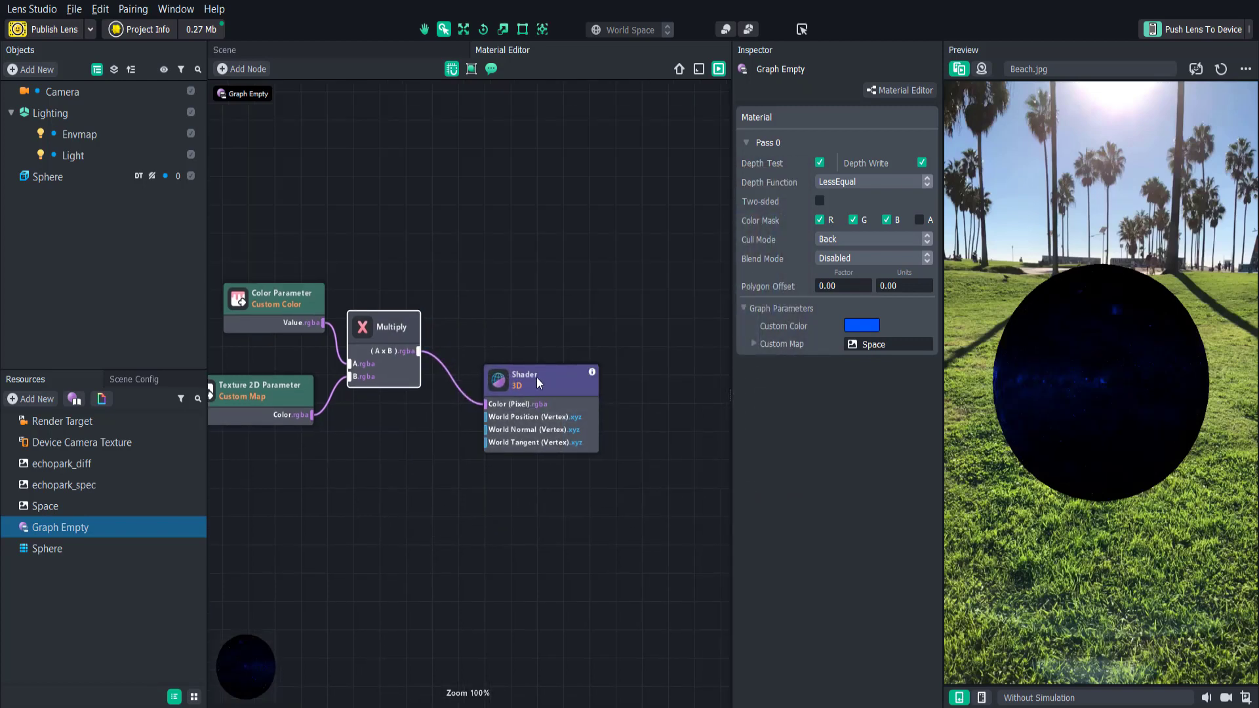
# - Add a PBR (Lighting) node between Multiply and Shader, feeding Multiply into Albedo and the PBR Color output into Color (Pixel)
pyautogui.moveTo(537, 376); pyautogui.dragTo(708, 322)
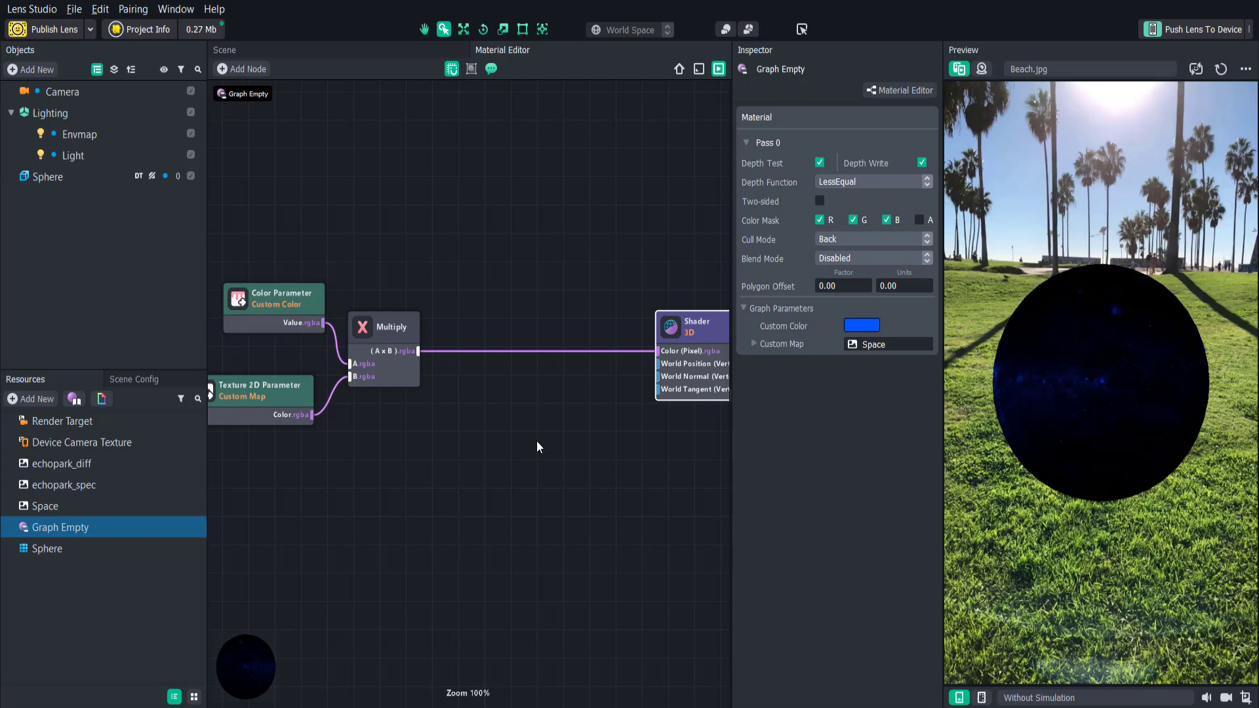
pyautogui.moveTo(536, 441); pyautogui.dragTo(479, 440, button='middle')
pyautogui.rightClick(479, 440)
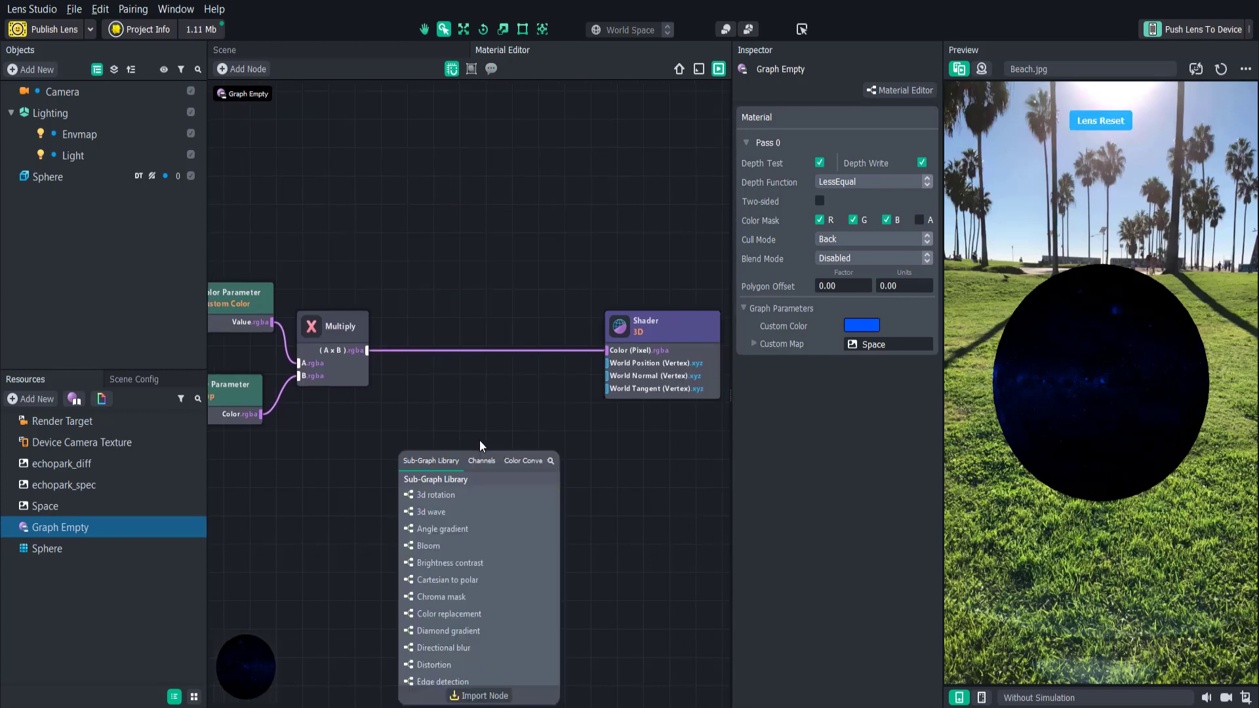
pyautogui.write('pbr')
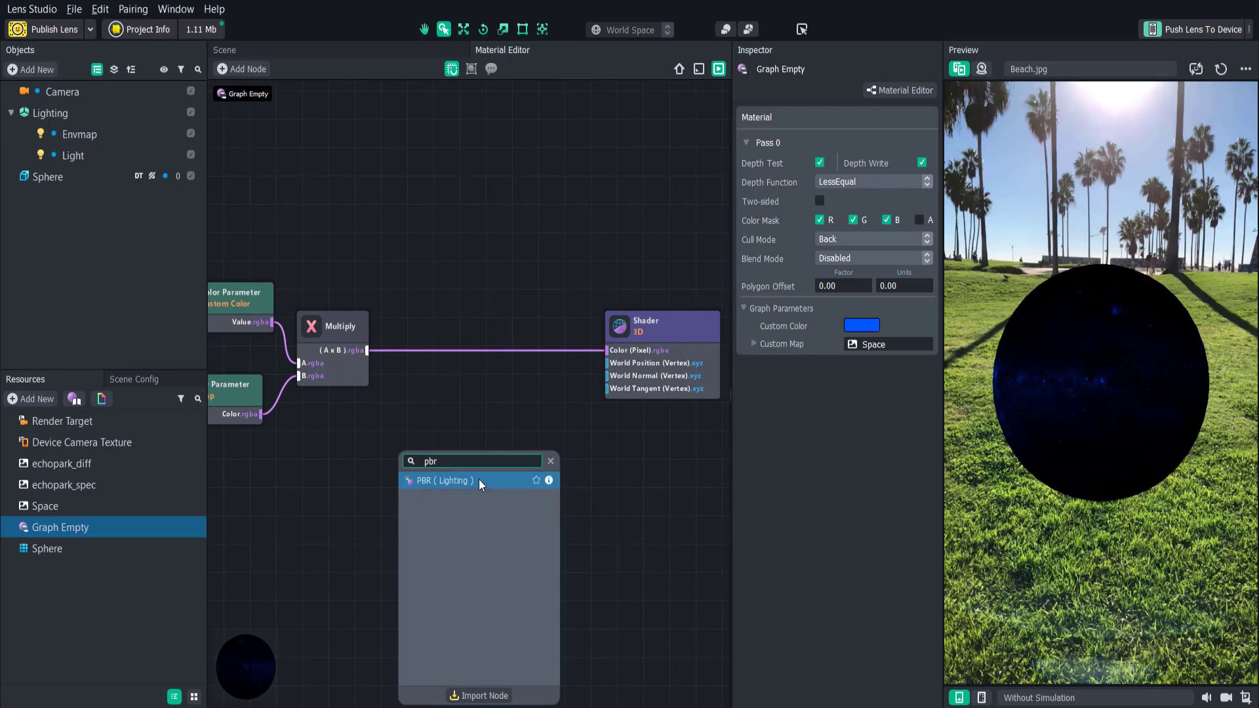
pyautogui.click(479, 481)
pyautogui.moveTo(506, 452); pyautogui.dragTo(493, 450)
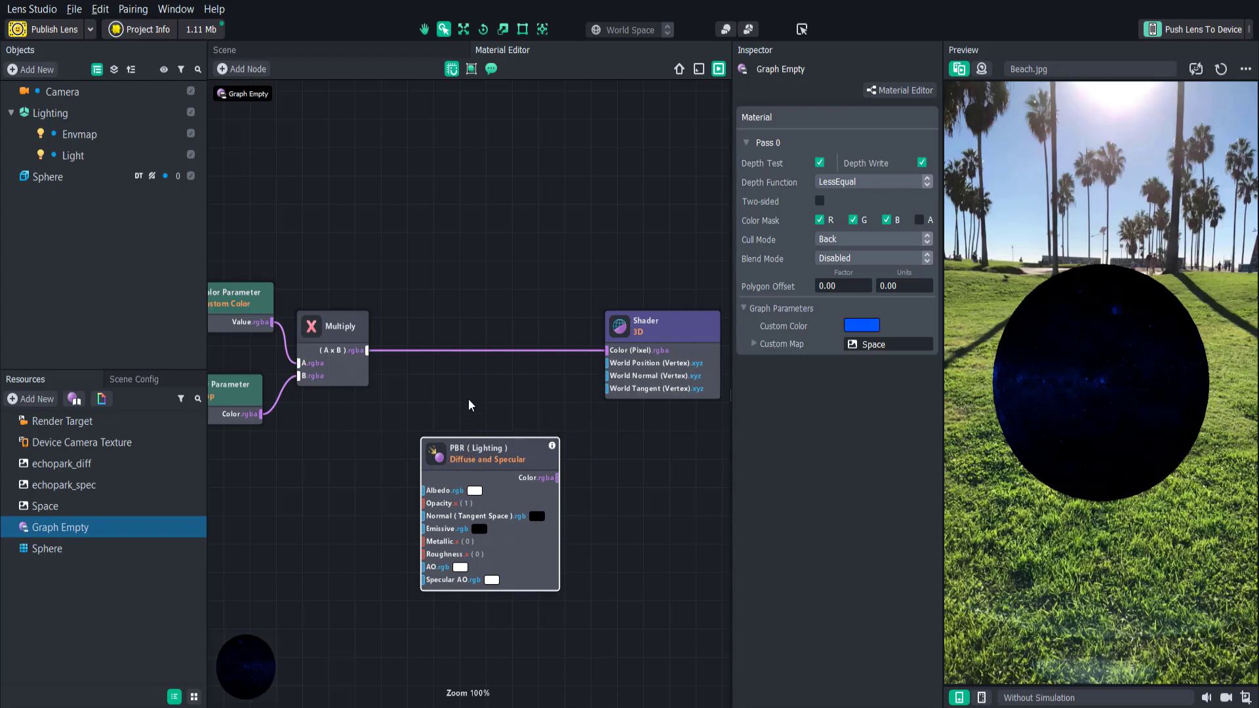
pyautogui.moveTo(470, 404); pyautogui.dragTo(481, 375)
pyautogui.moveTo(363, 553); pyautogui.dragTo(466, 517, button='middle')
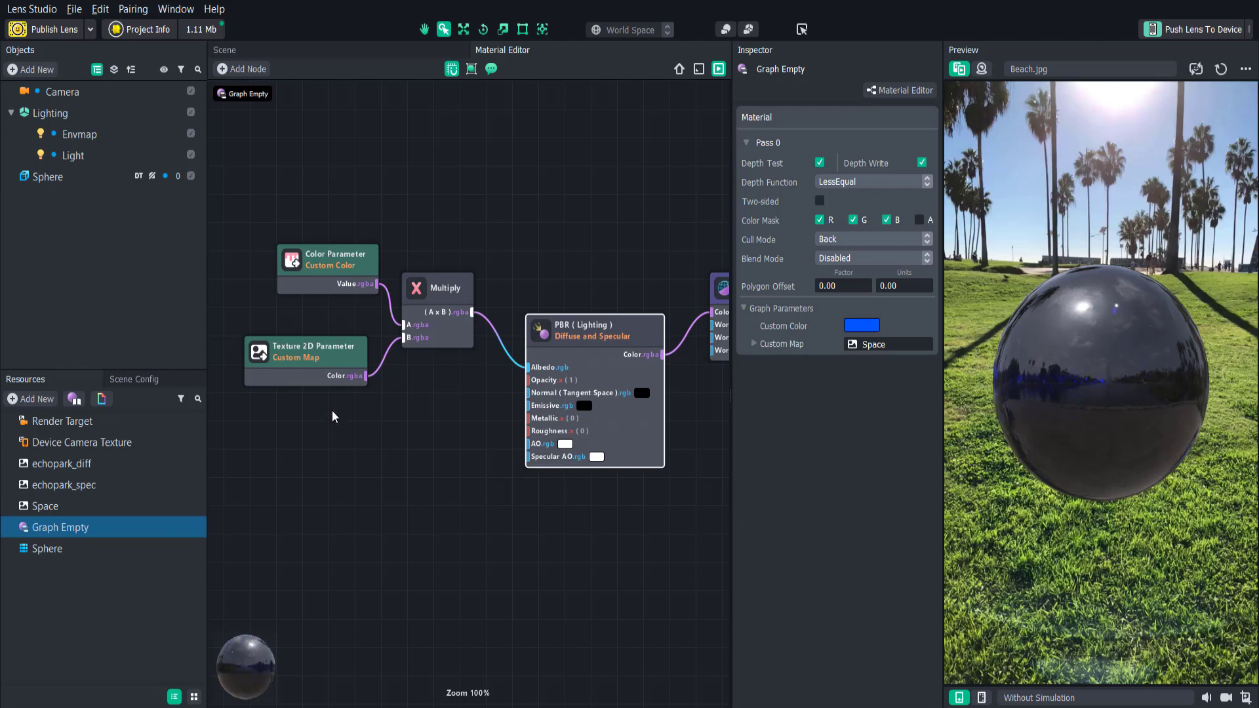
# - Add a Float Parameter node below the Texture 2D Parameter and connect its Value output to the PBR node's Metallic input
pyautogui.moveTo(325, 341); pyautogui.dragTo(340, 317)
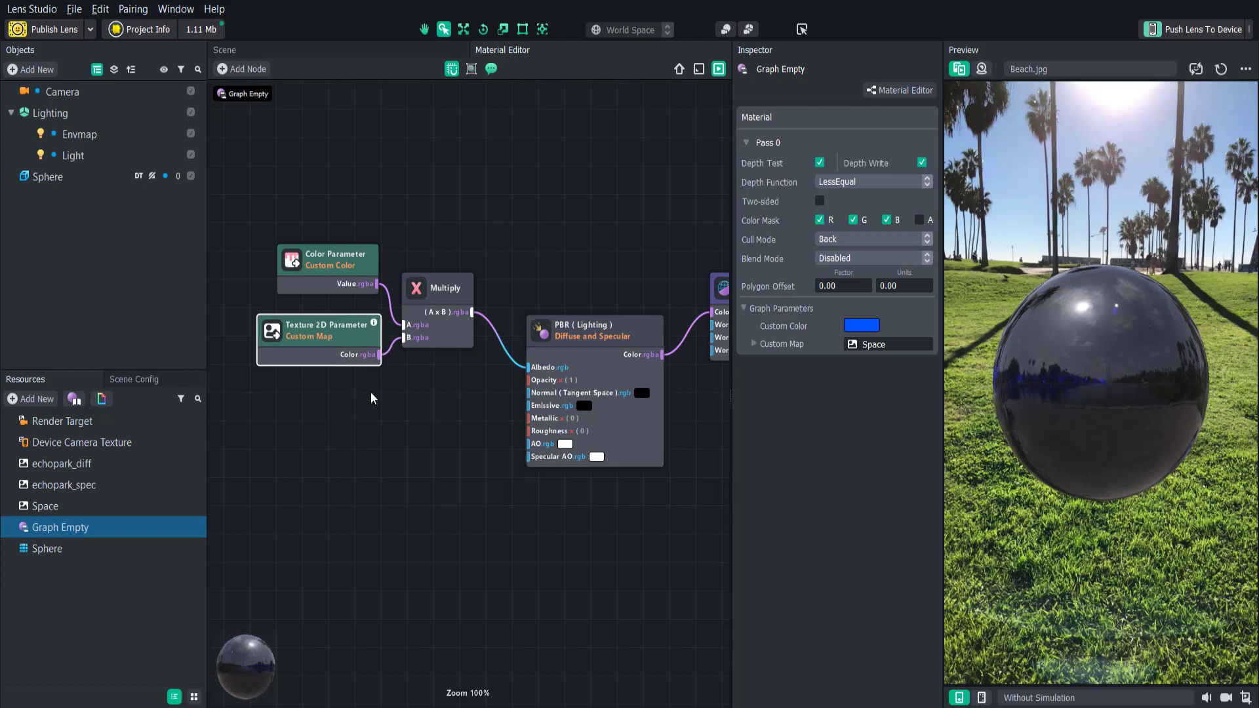
pyautogui.click(388, 413)
pyautogui.rightClick(386, 412)
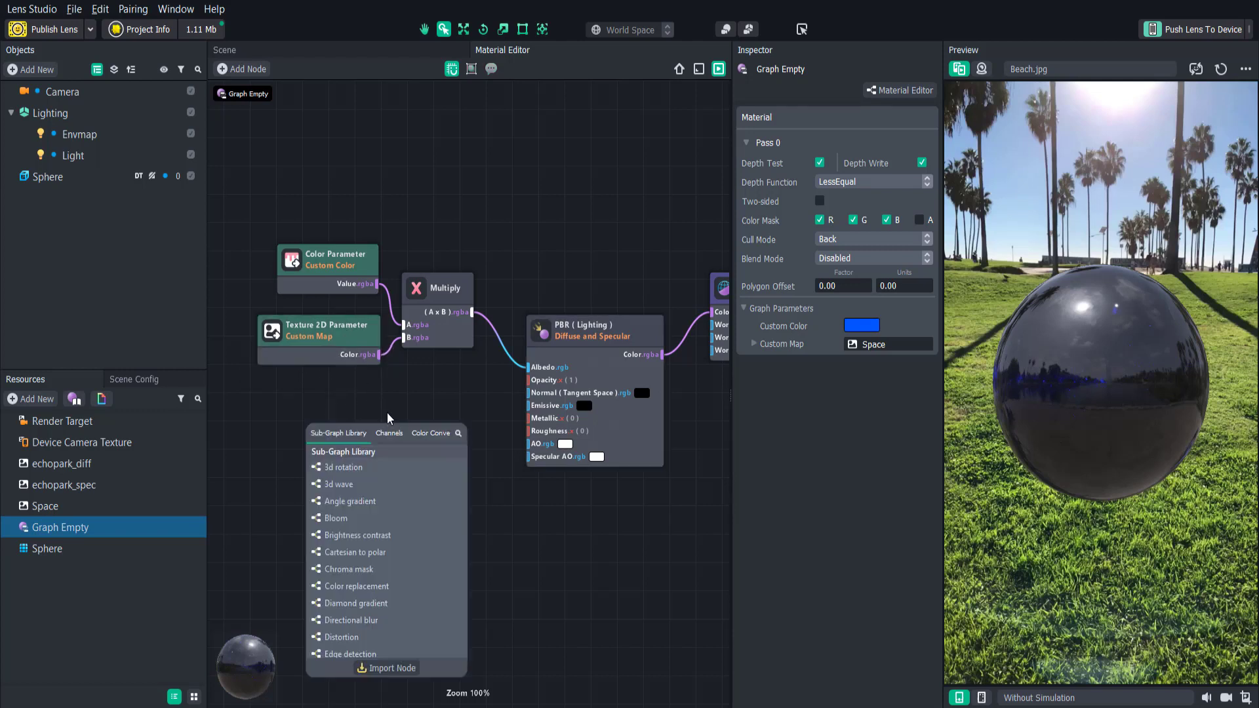
pyautogui.write('float')
pyautogui.click(366, 448)
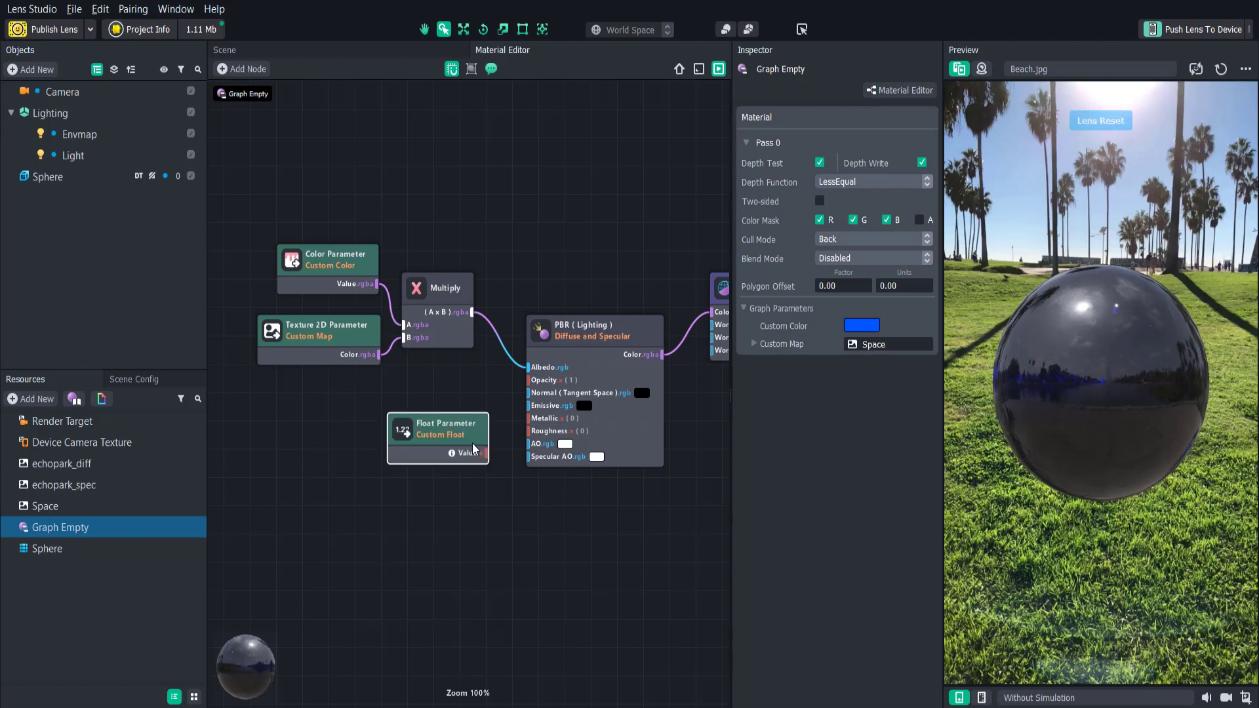
pyautogui.moveTo(486, 452); pyautogui.dragTo(527, 418)
pyautogui.moveTo(462, 424); pyautogui.dragTo(442, 409)
# - Add a second Float Parameter node below the first and connect its Value output to the PBR node's Roughness input
pyautogui.rightClick(418, 477)
pyautogui.write('float')
pyautogui.click(383, 243)
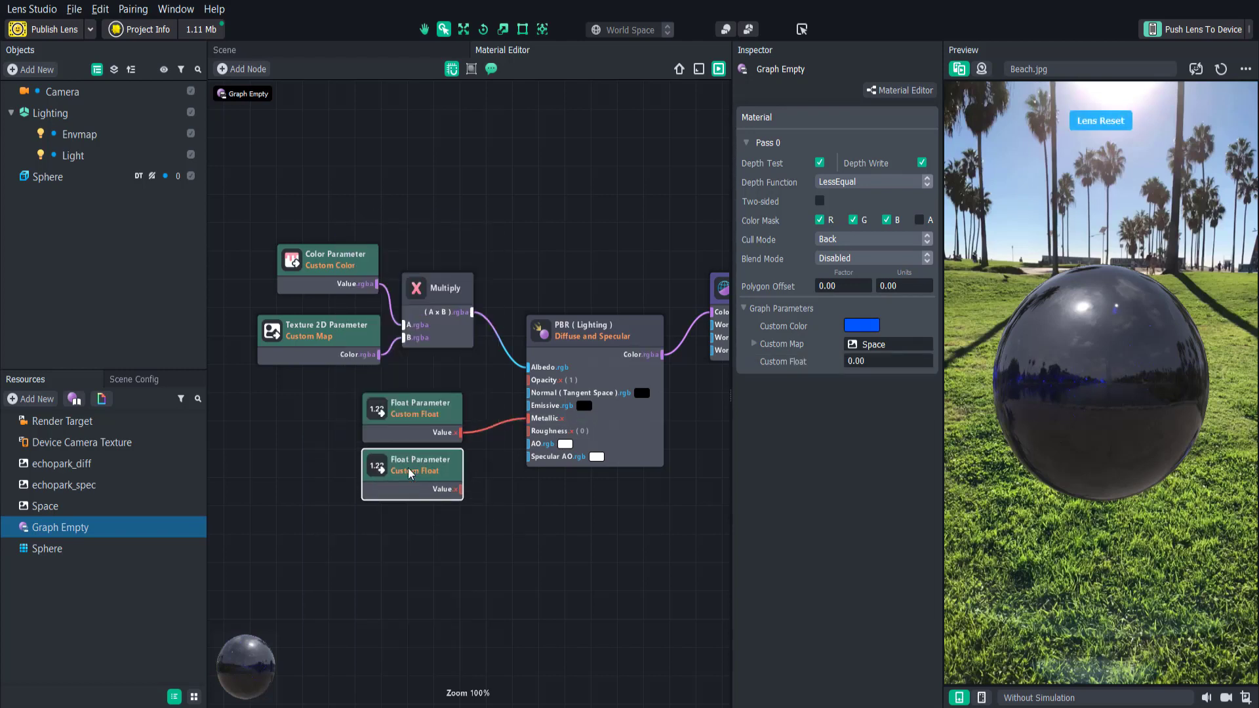
pyautogui.click(487, 502)
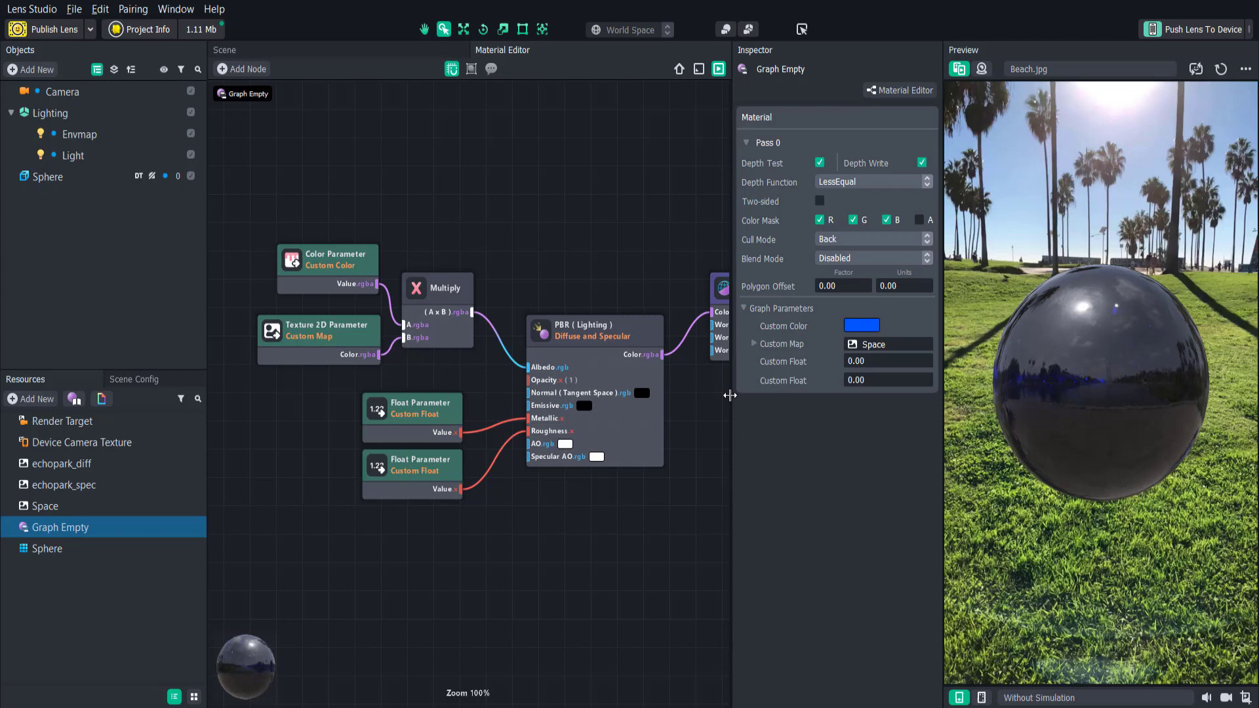
# - Title the lower Float Parameter node Roughness and the upper one Metallic in their parameter settings
pyautogui.moveTo(730, 397); pyautogui.dragTo(608, 422)
pyautogui.click(380, 462)
pyautogui.moveTo(674, 134); pyautogui.dragTo(531, 137)
pyautogui.write('Roughness')
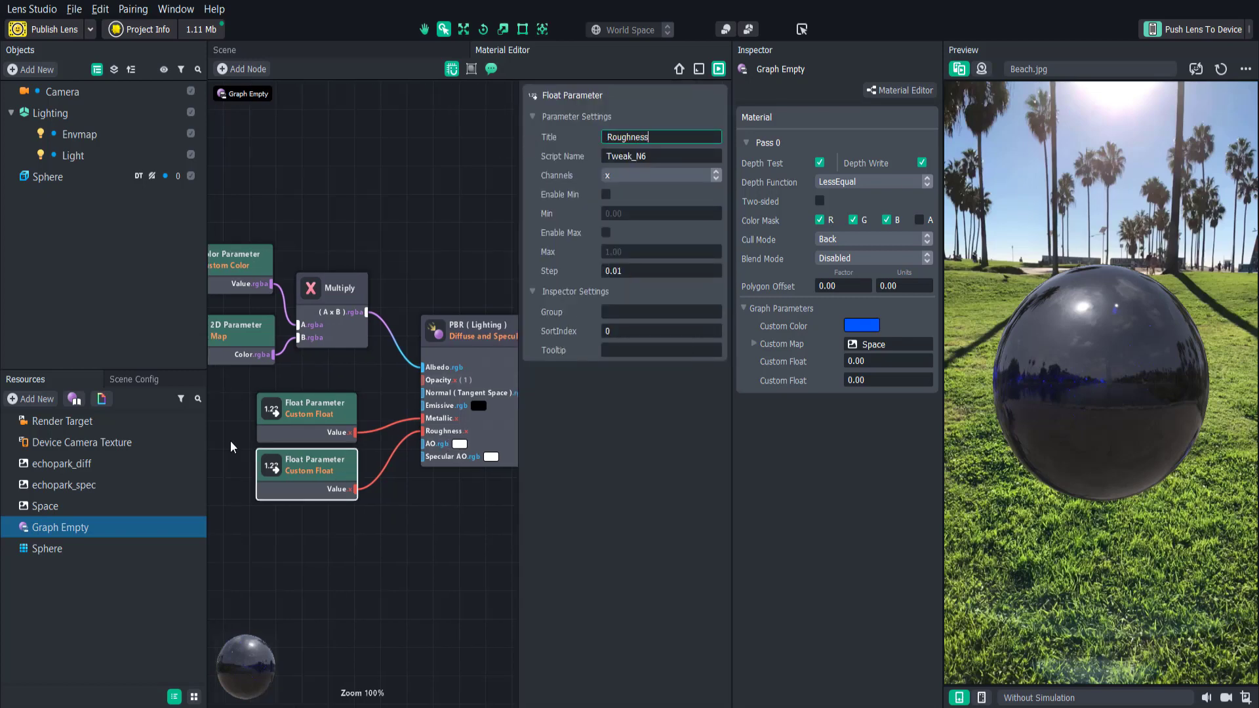
pyautogui.click(308, 410)
pyautogui.moveTo(675, 136); pyautogui.dragTo(507, 127)
pyautogui.write('Metallic')
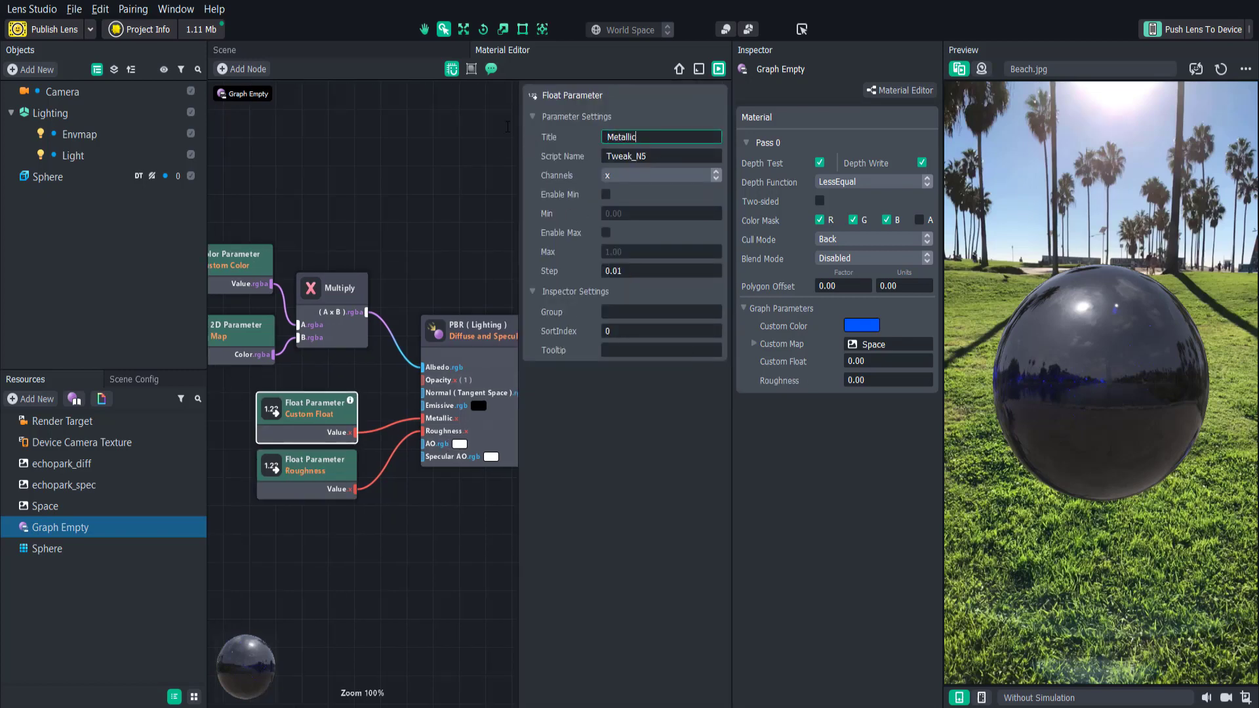
# - Retitle the Color Parameter node as Color and the Texture 2D Parameter node as Texture
pyautogui.click(259, 264)
pyautogui.moveTo(675, 137); pyautogui.dragTo(516, 129)
pyautogui.write('Color')
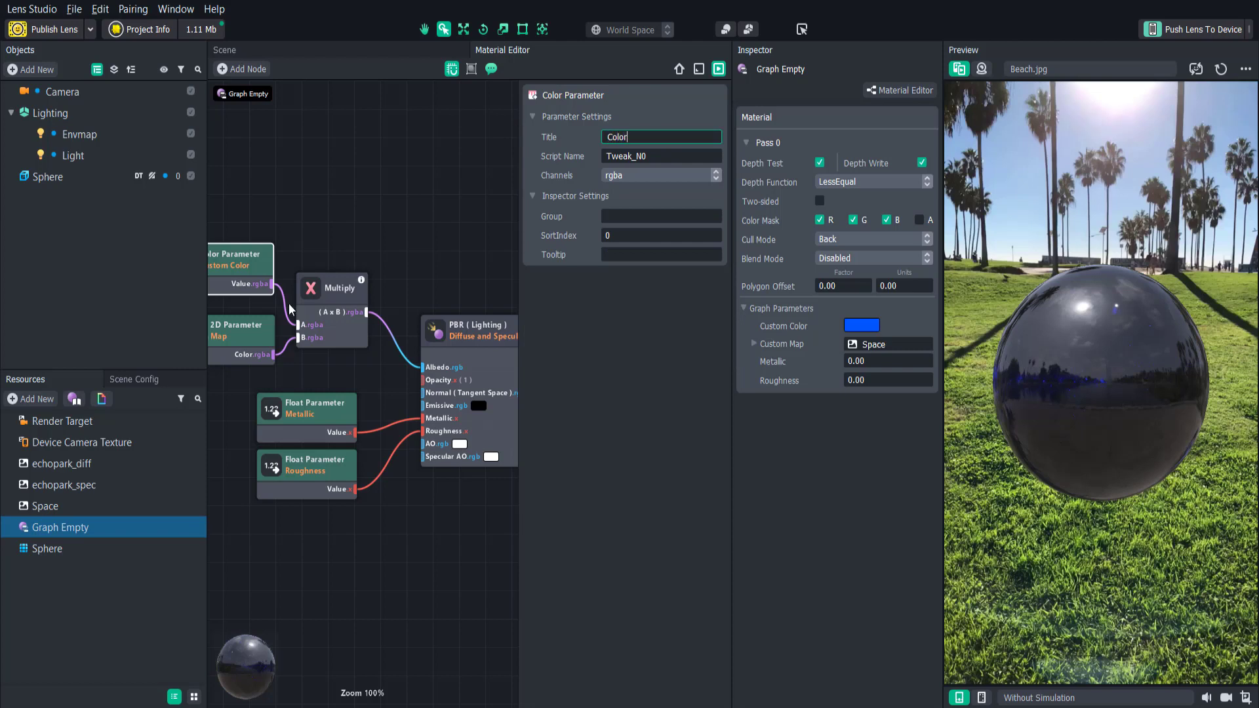
pyautogui.click(222, 347)
pyautogui.moveTo(675, 136); pyautogui.dragTo(524, 138)
pyautogui.write('Texture')
pyautogui.press('Return')
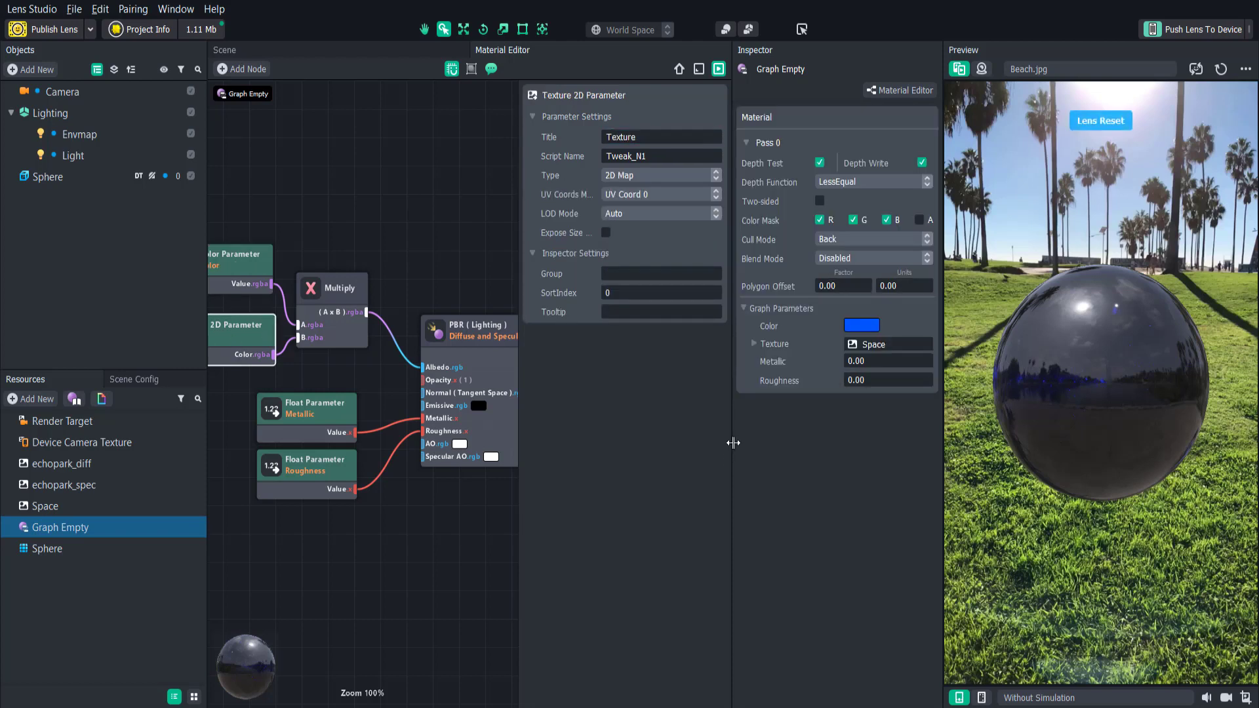
# - Enable the minimum limit of 0.00 and maximum limit of 1.00 on both the Metallic and Roughness parameters
pyautogui.click(892, 364)
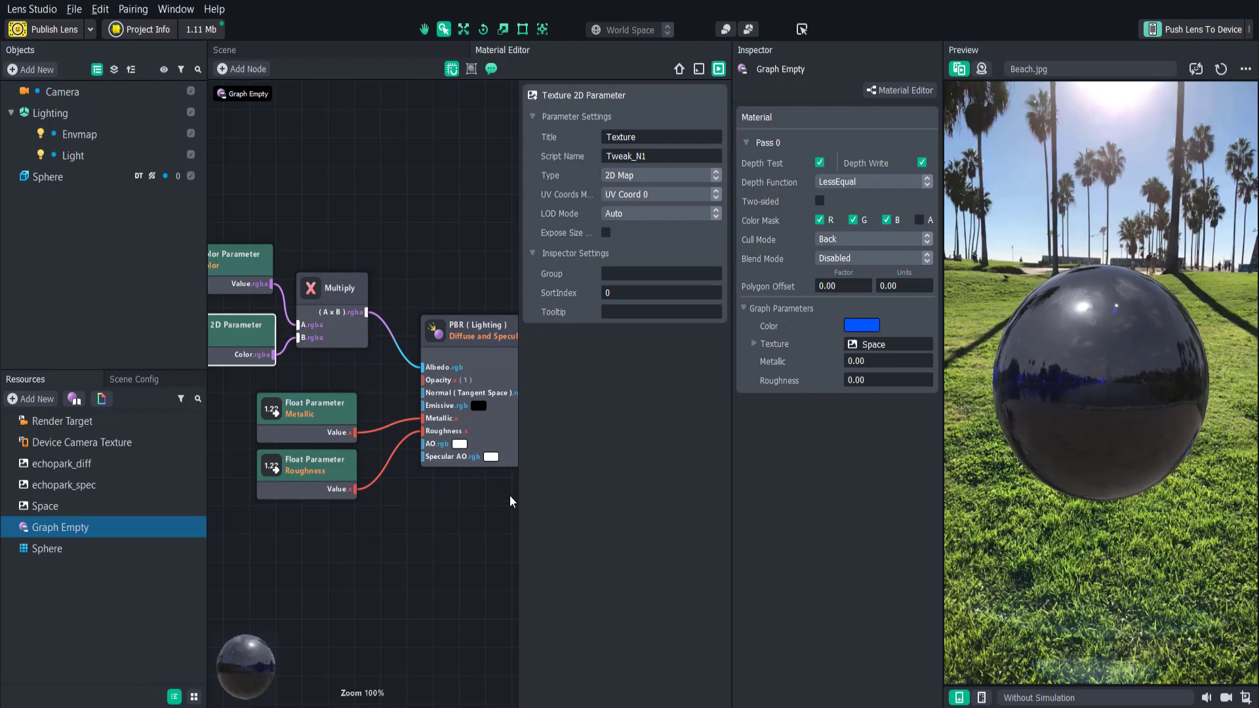
pyautogui.click(310, 426)
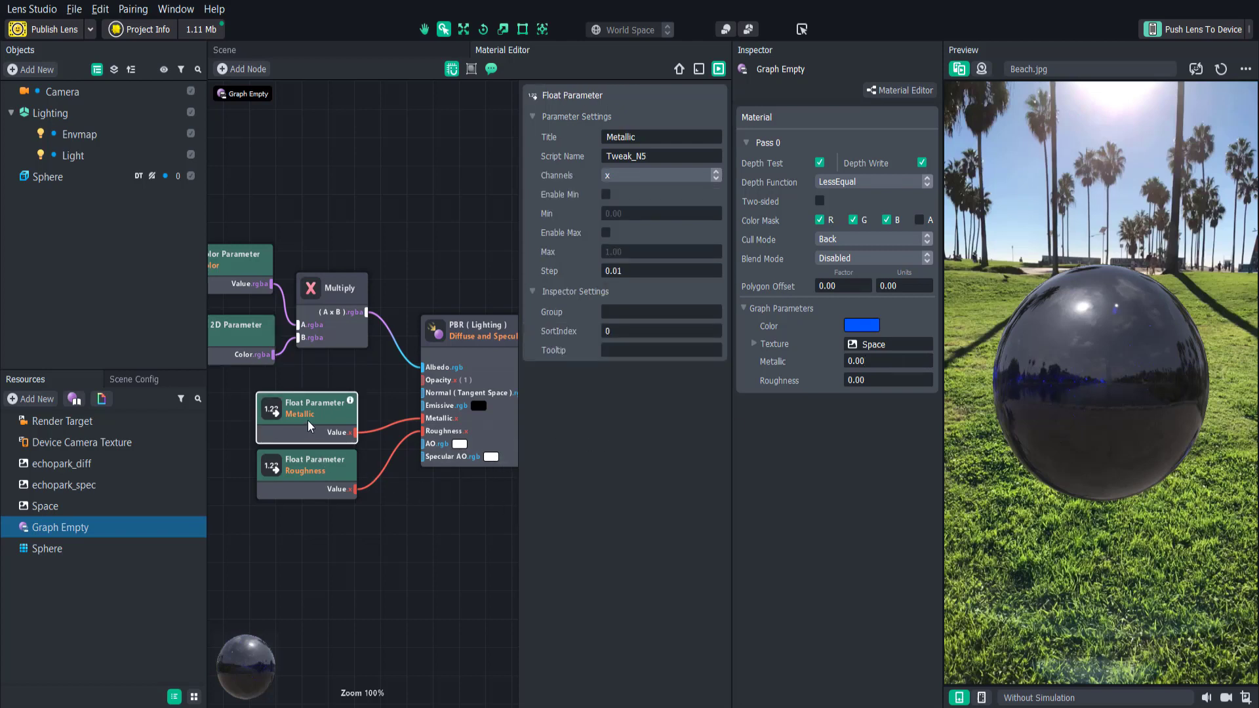
pyautogui.moveTo(446, 521); pyautogui.dragTo(411, 504, button='middle')
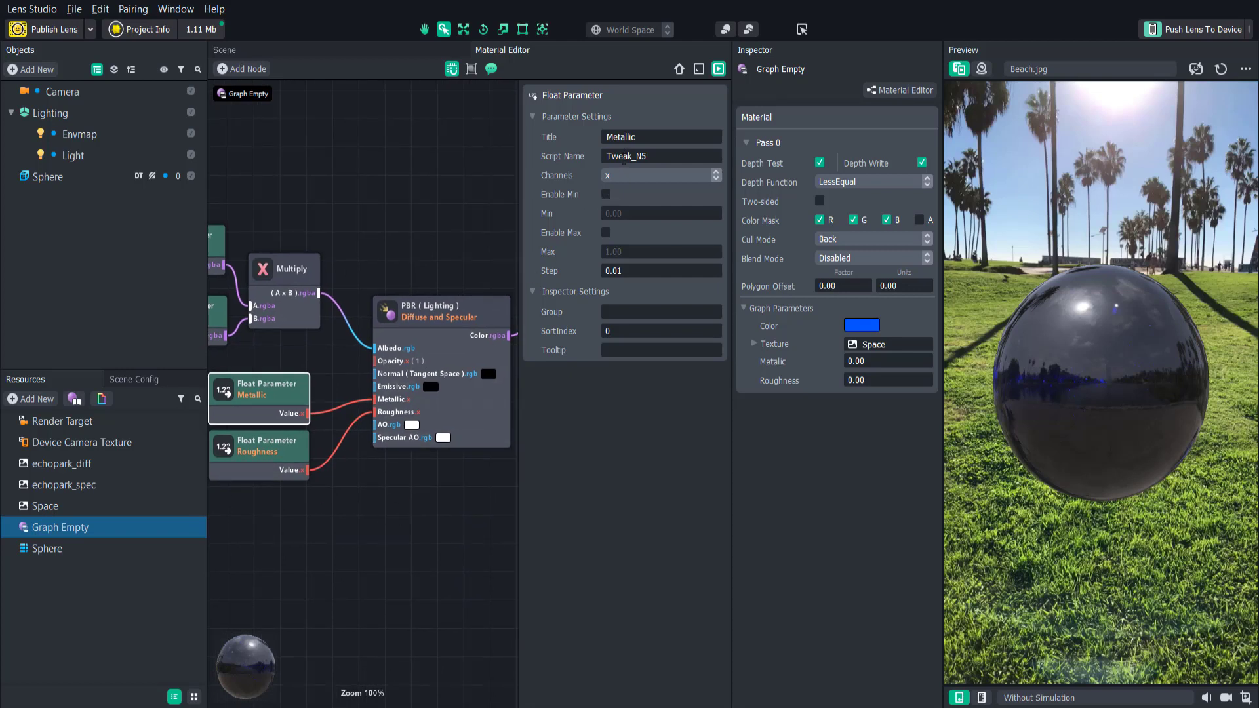
pyautogui.click(607, 195)
pyautogui.click(606, 233)
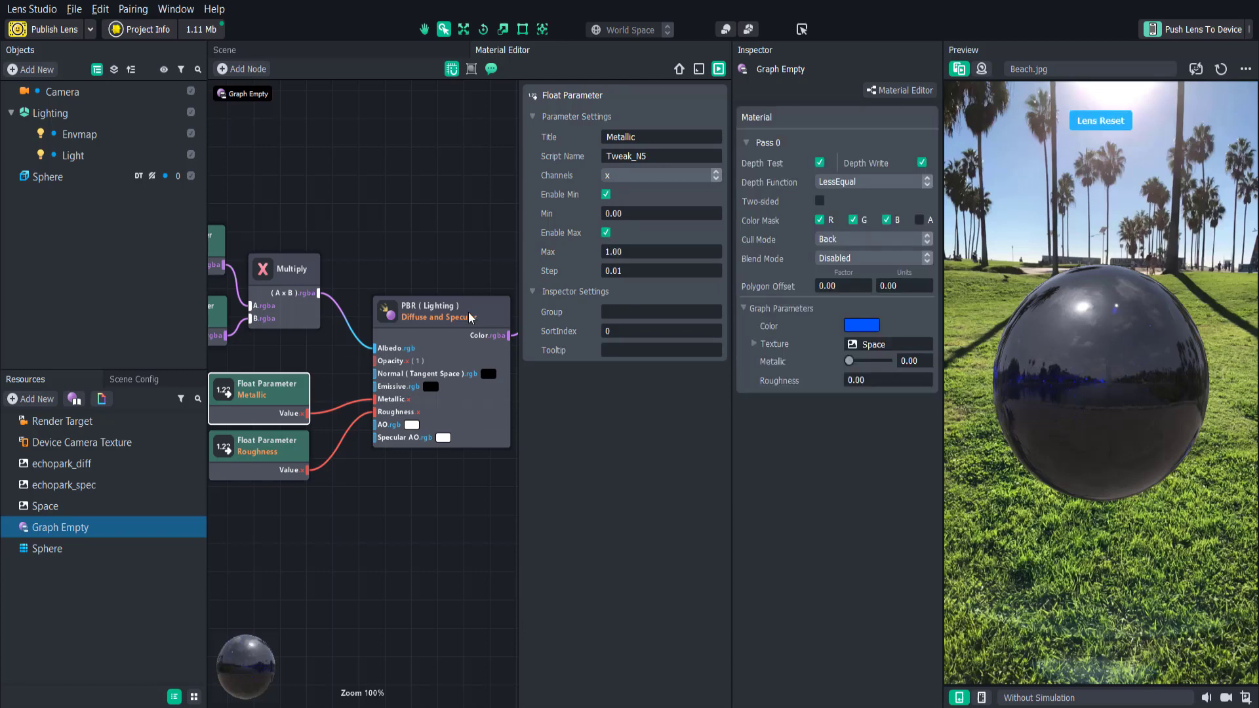
pyautogui.click(292, 448)
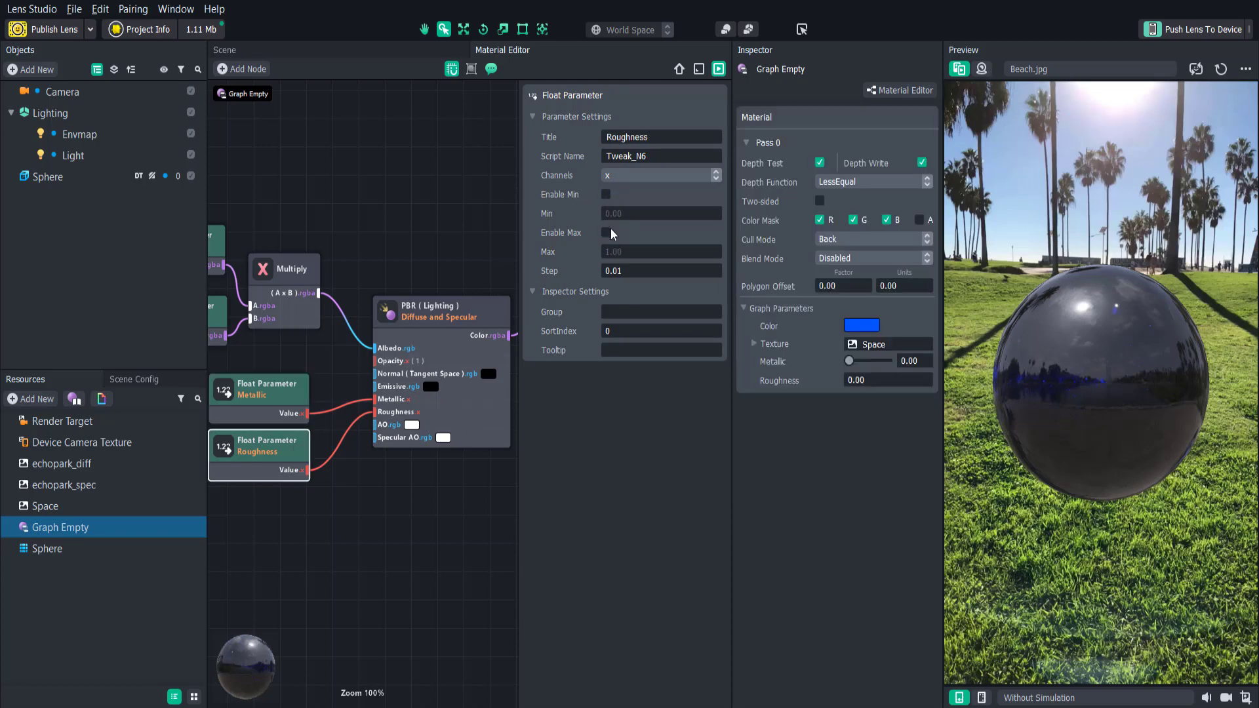
pyautogui.click(606, 194)
pyautogui.click(605, 232)
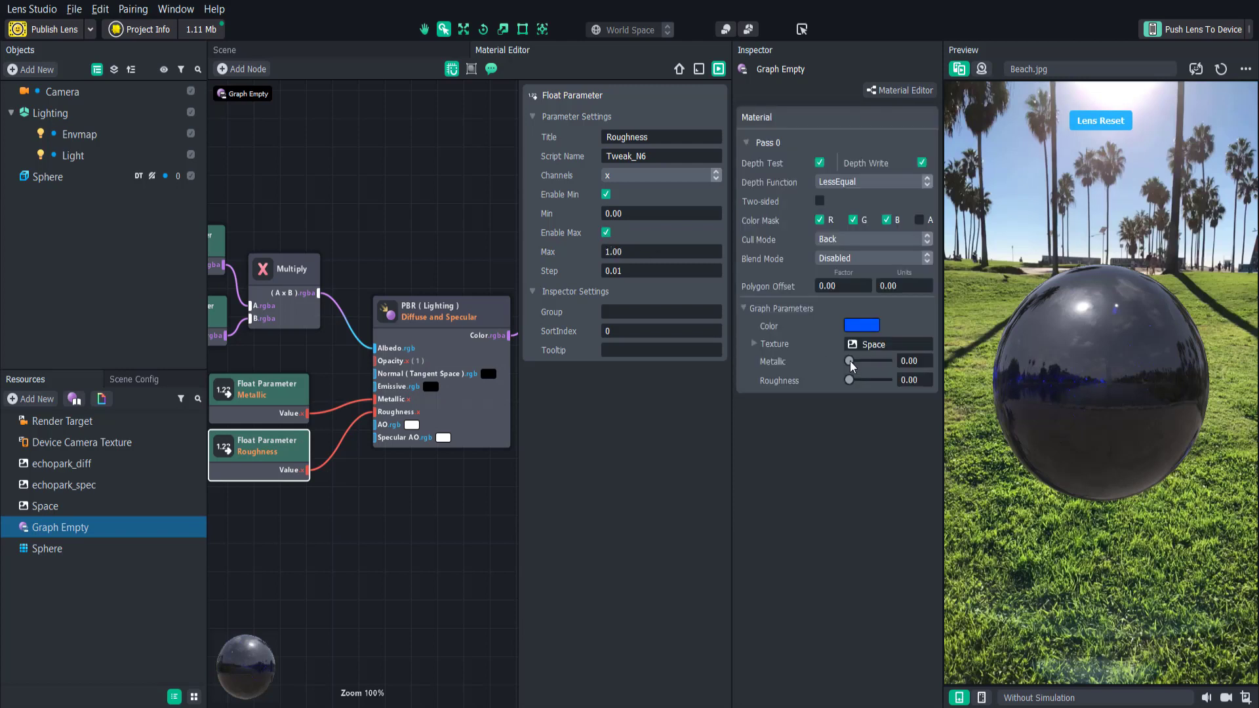
# - Try different slider values for the sphere's material, finishing with Metallic at 1.00 and Roughness at 0.62, and widen the graph area
pyautogui.moveTo(849, 380); pyautogui.dragTo(917, 359)
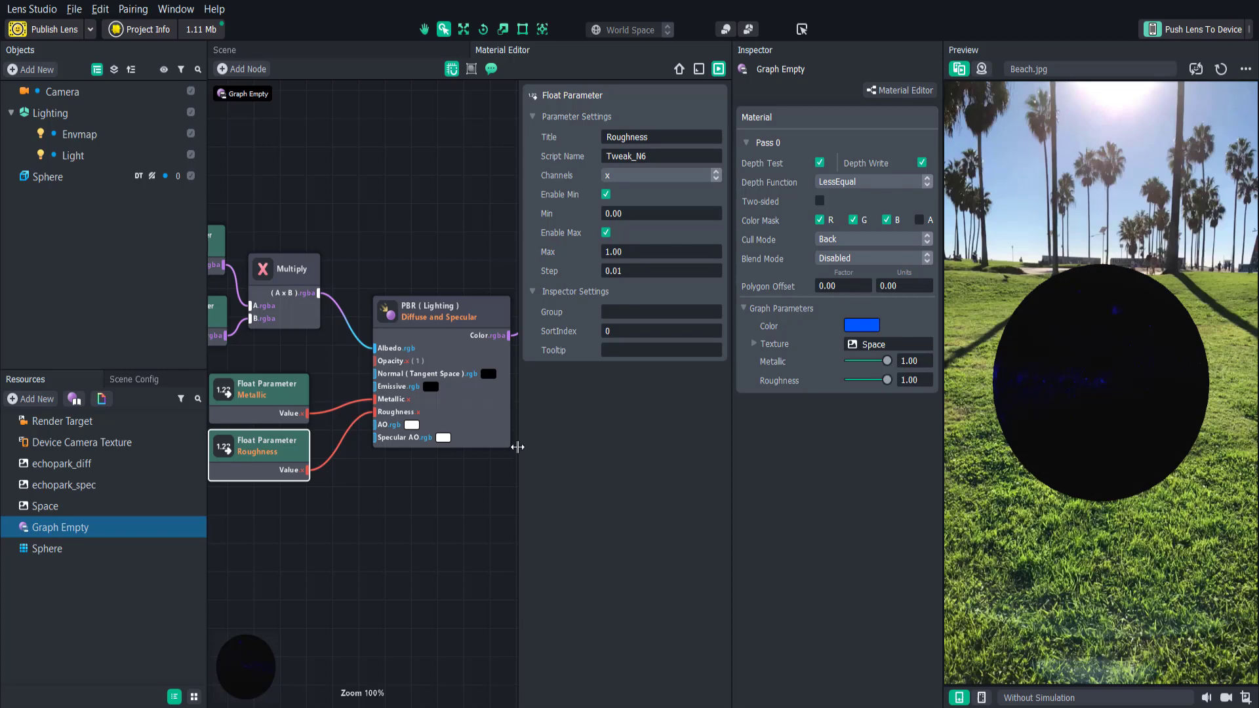
pyautogui.moveTo(514, 441); pyautogui.dragTo(639, 452)
pyautogui.moveTo(662, 485); pyautogui.dragTo(630, 488, button='middle')
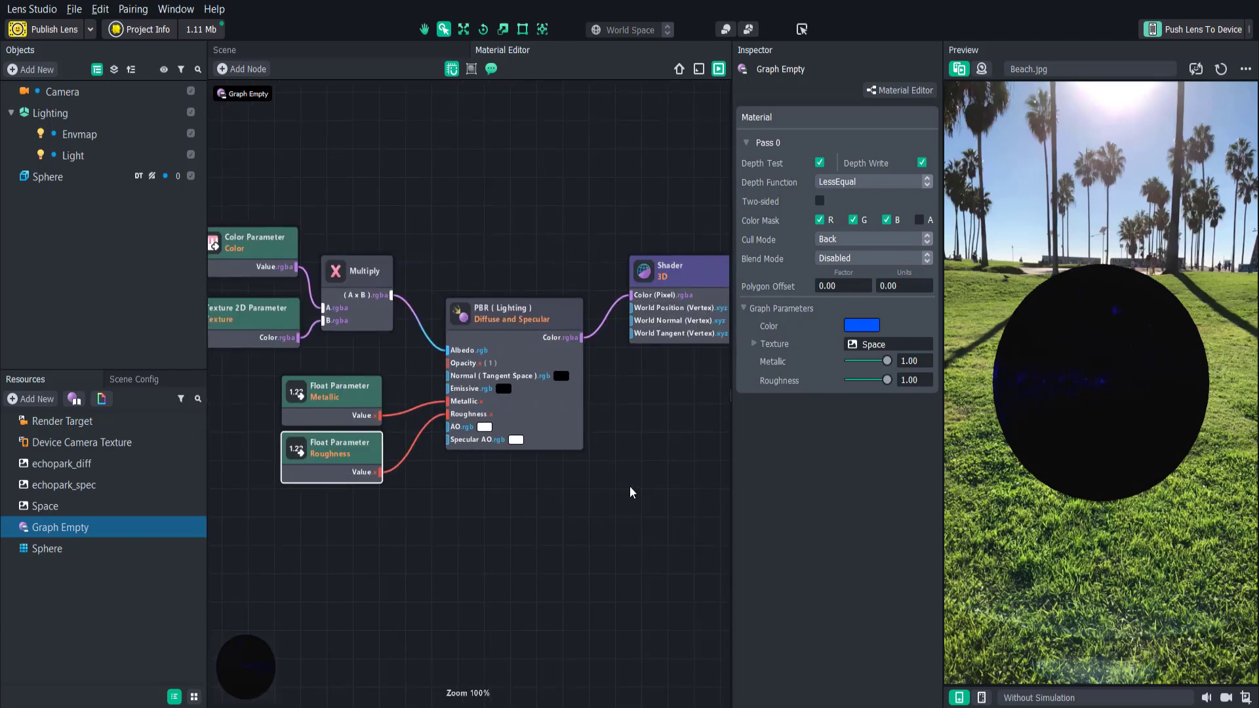
pyautogui.click(859, 380)
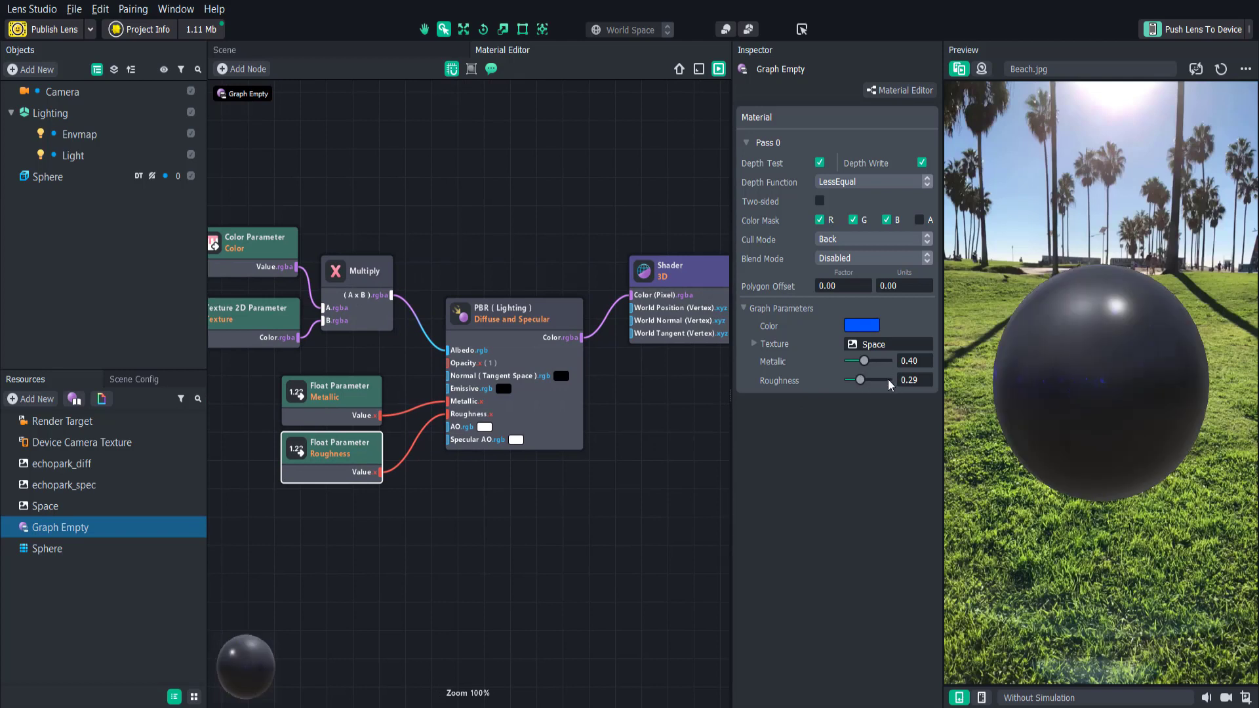
pyautogui.click(885, 361)
pyautogui.moveTo(914, 359); pyautogui.dragTo(934, 355)
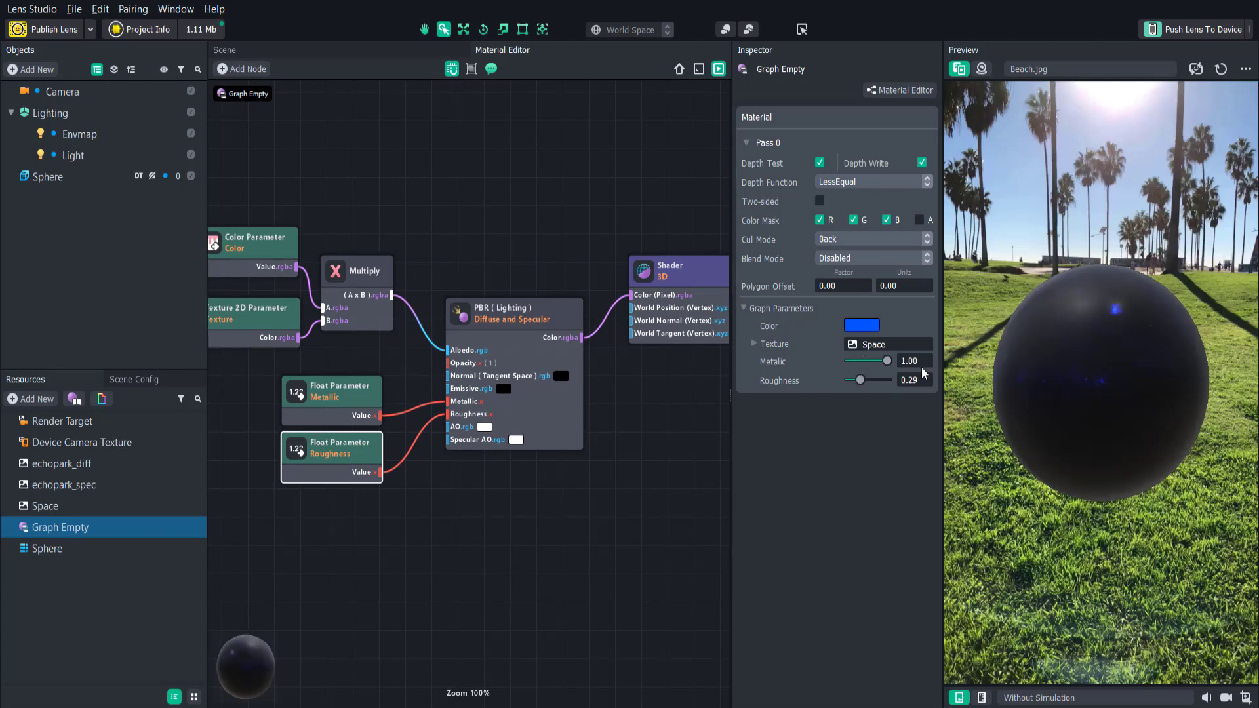
pyautogui.moveTo(857, 379); pyautogui.dragTo(873, 384)
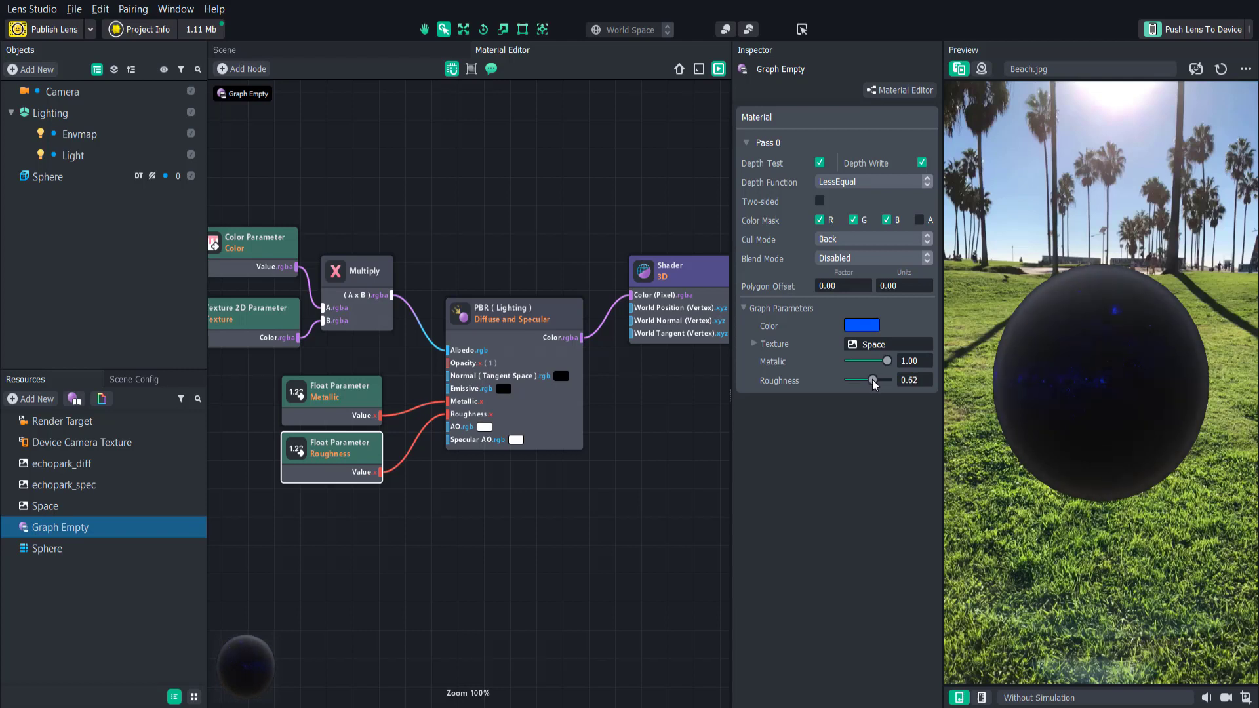
# - Move the Color, Texture and Multiply nodes down away from the PBR node, and bring the Metallic and Roughness nodes closer to it
pyautogui.moveTo(513, 532); pyautogui.dragTo(554, 575, button='middle')
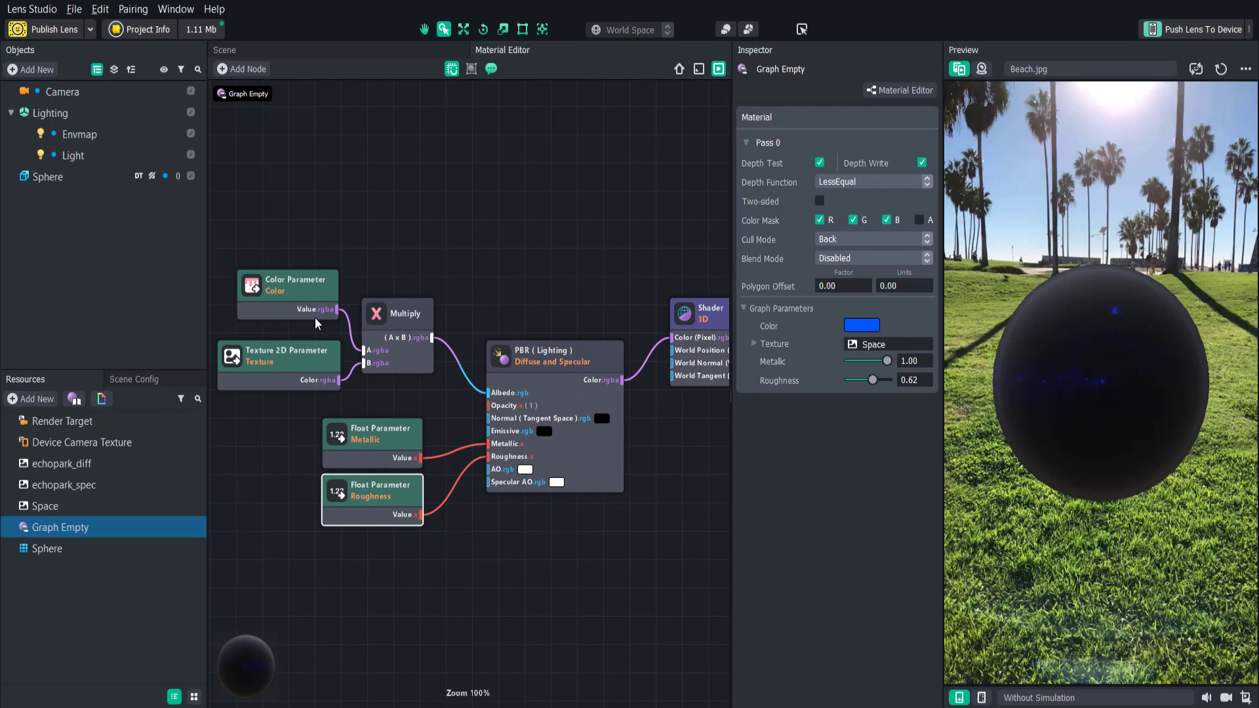
pyautogui.moveTo(277, 588); pyautogui.dragTo(401, 278)
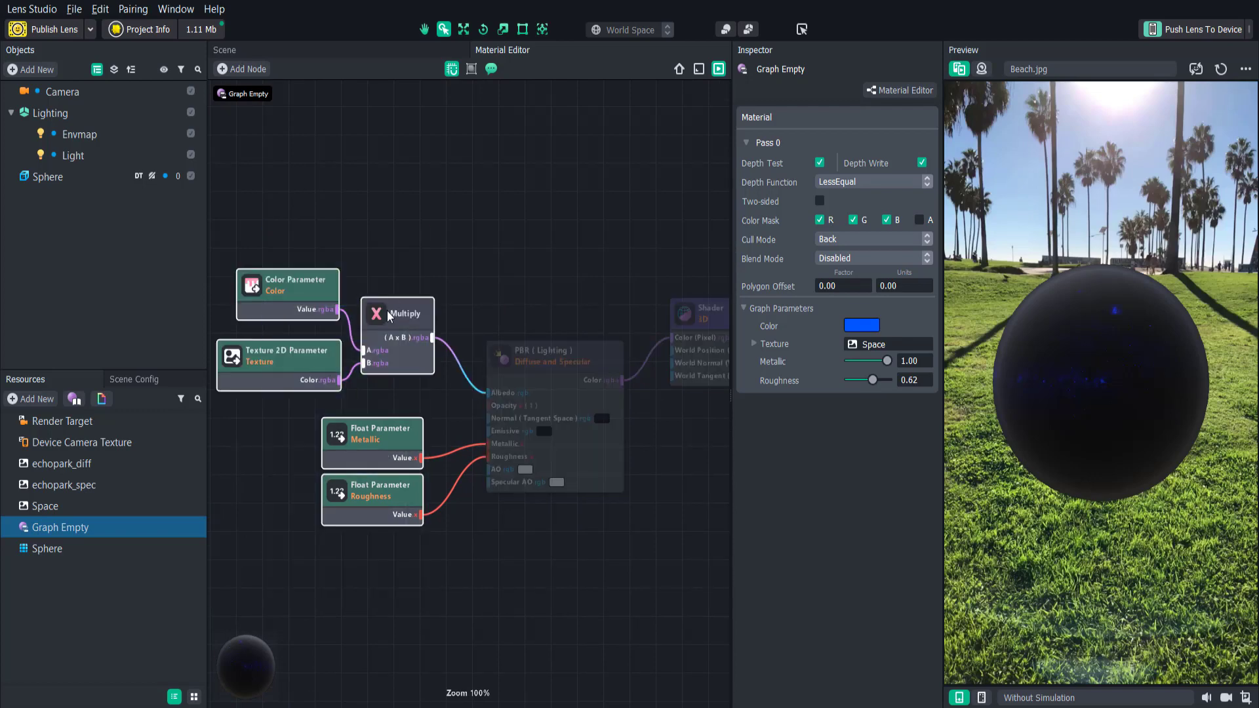
pyautogui.moveTo(381, 331); pyautogui.dragTo(295, 449)
pyautogui.click(445, 585)
pyautogui.moveTo(327, 666); pyautogui.dragTo(429, 493)
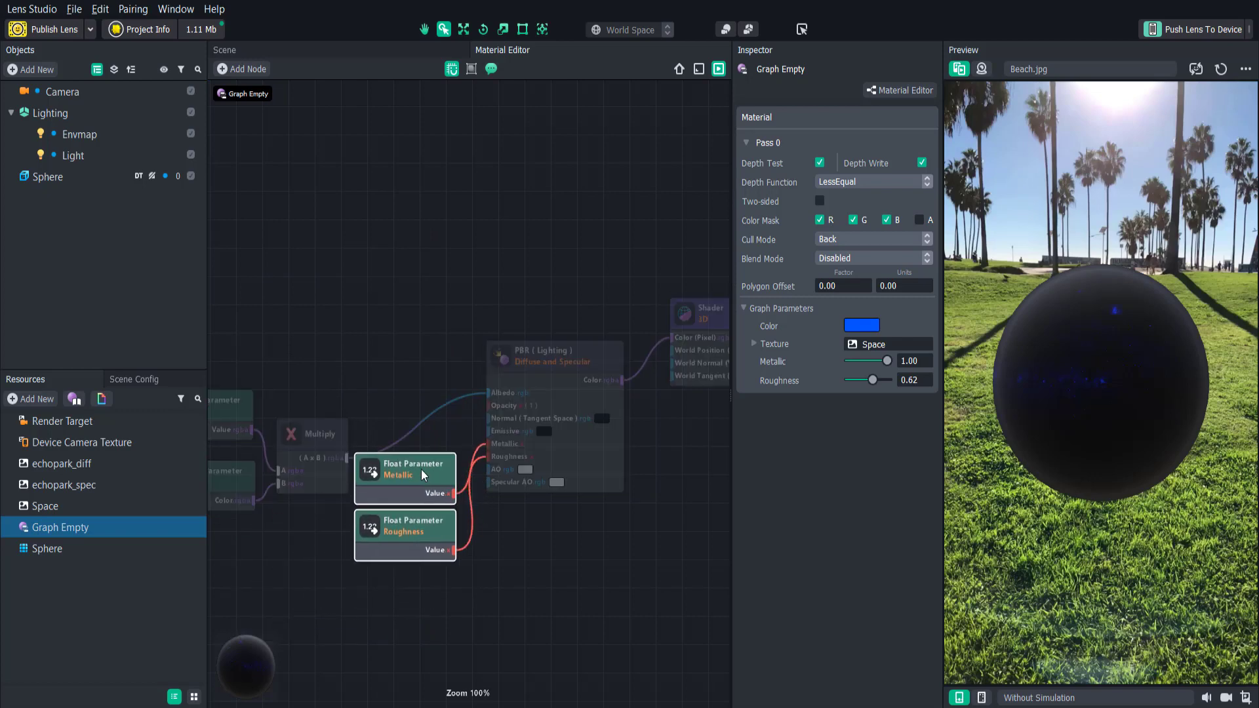
# - Add a Simplex Noise node, connect its output to the PBR node's Albedo, and place it above the Color and Texture nodes
pyautogui.click(424, 360)
pyautogui.rightClick(425, 366)
pyautogui.write('noise')
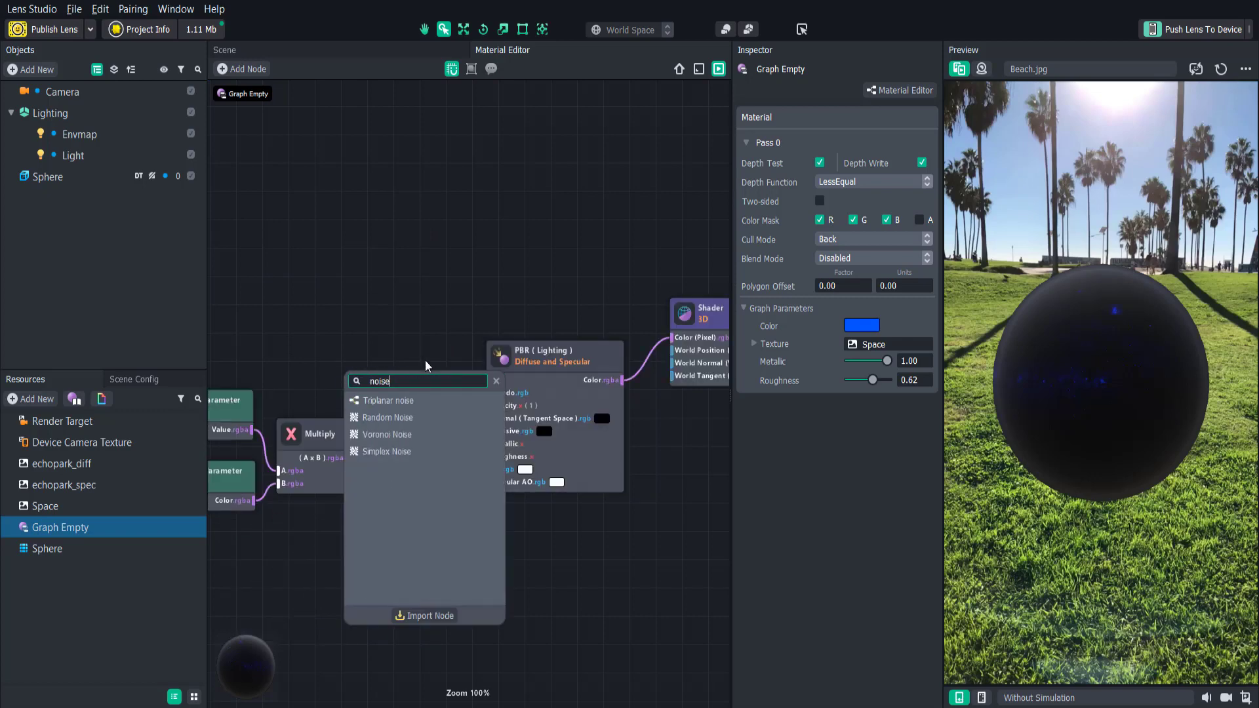
pyautogui.click(406, 434)
pyautogui.moveTo(462, 391); pyautogui.dragTo(489, 392)
pyautogui.moveTo(313, 423); pyautogui.dragTo(314, 404)
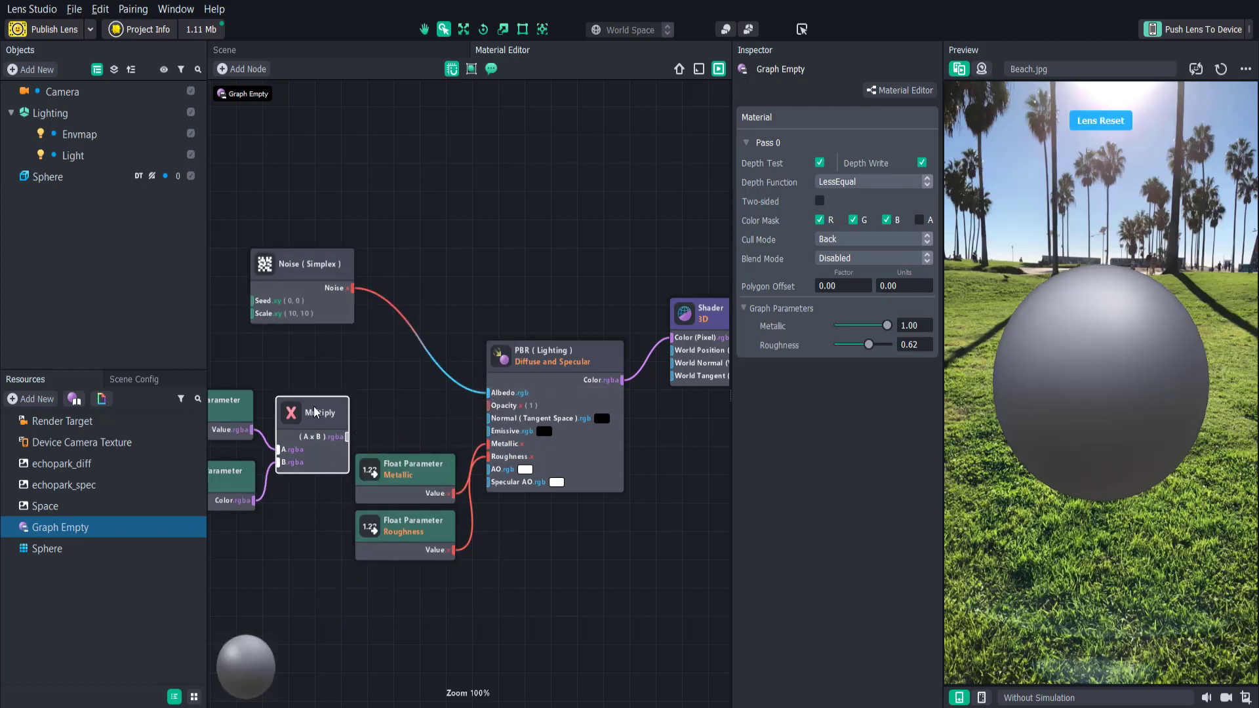
pyautogui.click(335, 518)
pyautogui.moveTo(371, 515); pyautogui.dragTo(451, 514, button='middle')
pyautogui.scroll(-2, 451, 521)
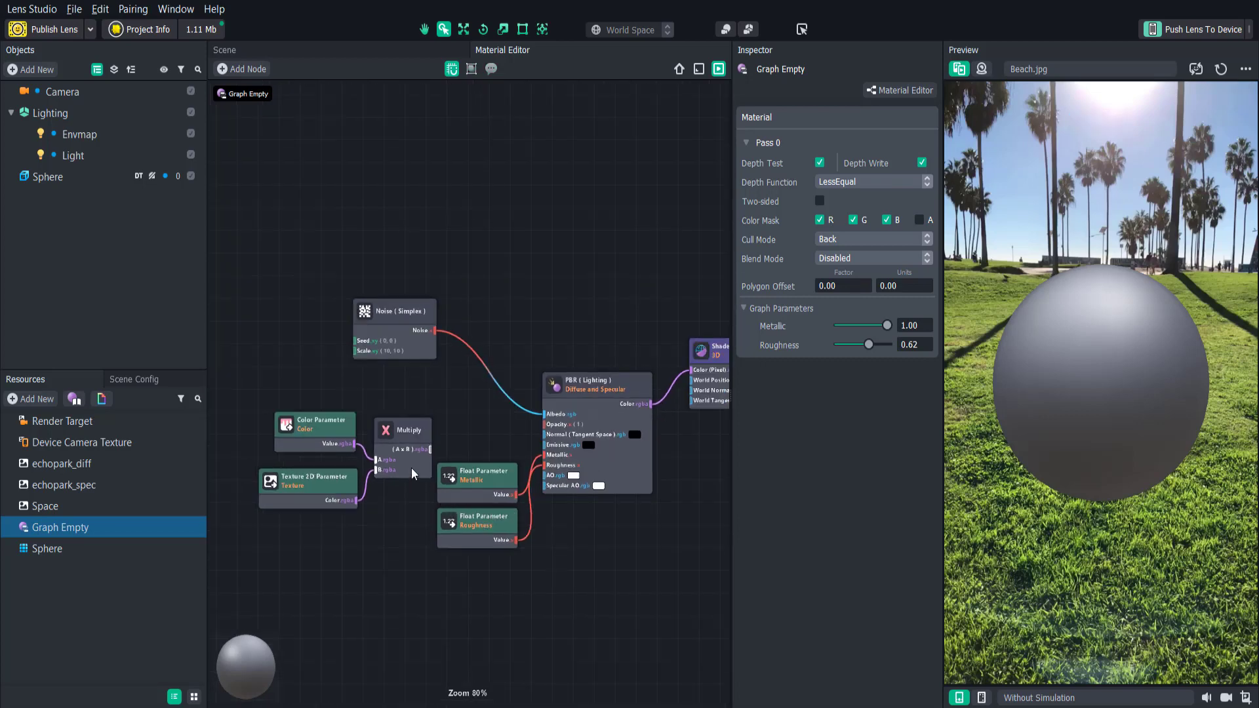
pyautogui.click(390, 313)
# - Add a Surface UV Coord 0 node and connect it to the Seed input of the Noise (Simplex) node
pyautogui.click(375, 369)
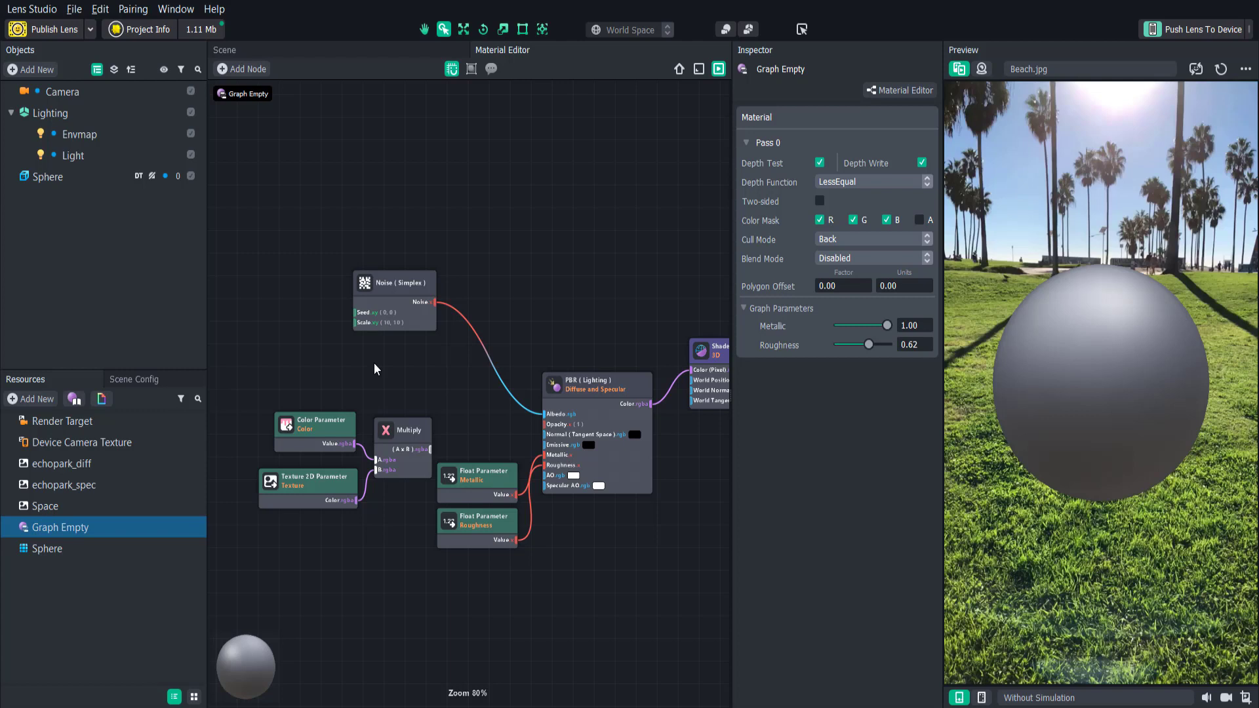
pyautogui.rightClick(375, 369)
pyautogui.write('surface')
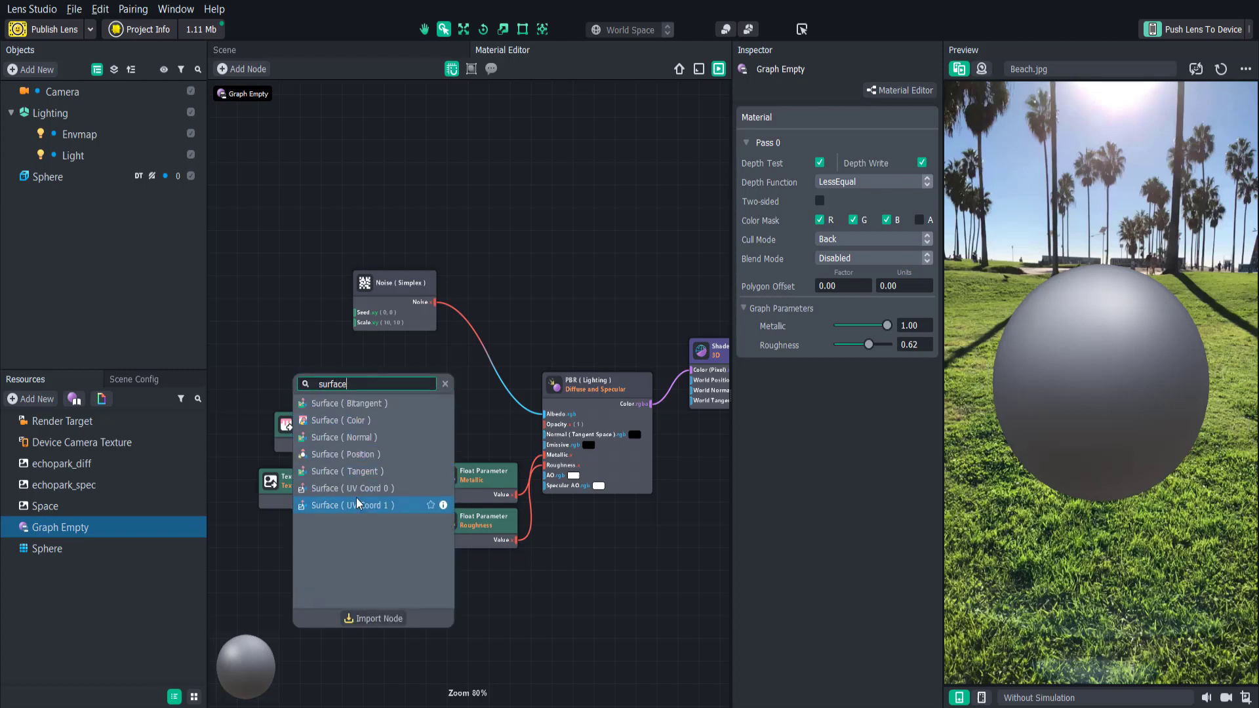
pyautogui.click(357, 487)
pyautogui.moveTo(403, 379); pyautogui.dragTo(355, 312)
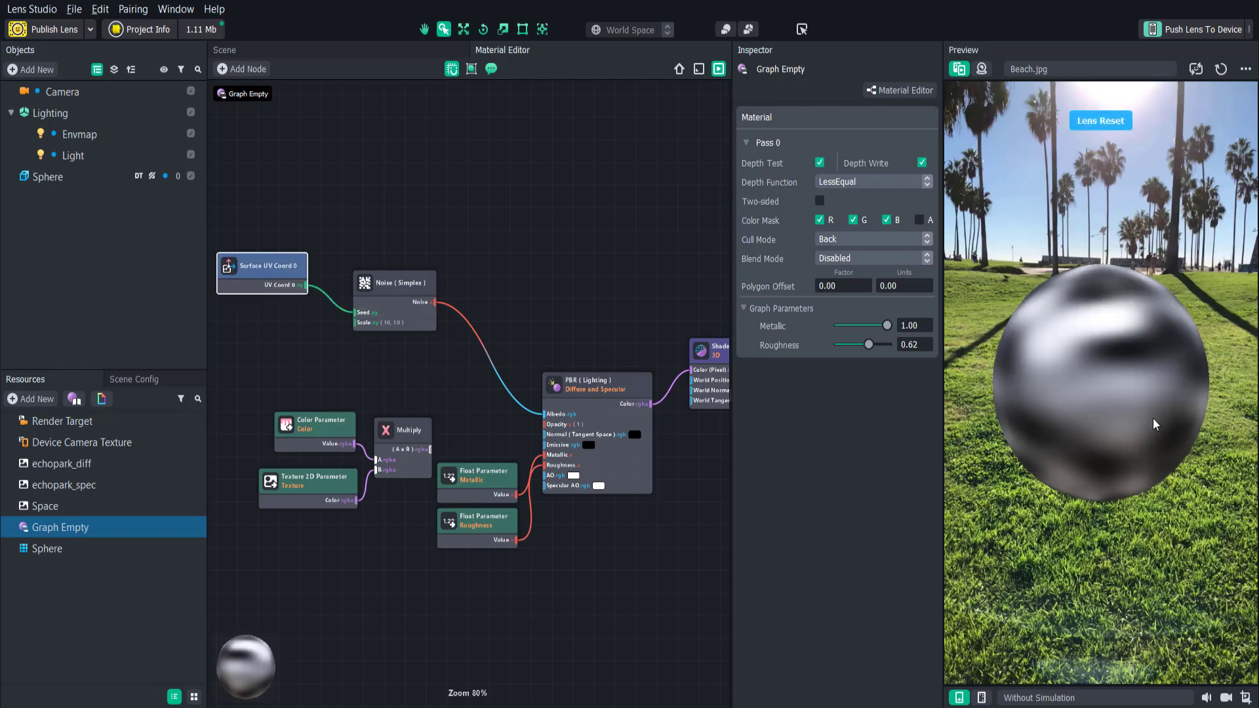
# - Add a Float Parameter node below Surface UV Coord 0 and connect it to the noise node's Scale input
pyautogui.rightClick(279, 324)
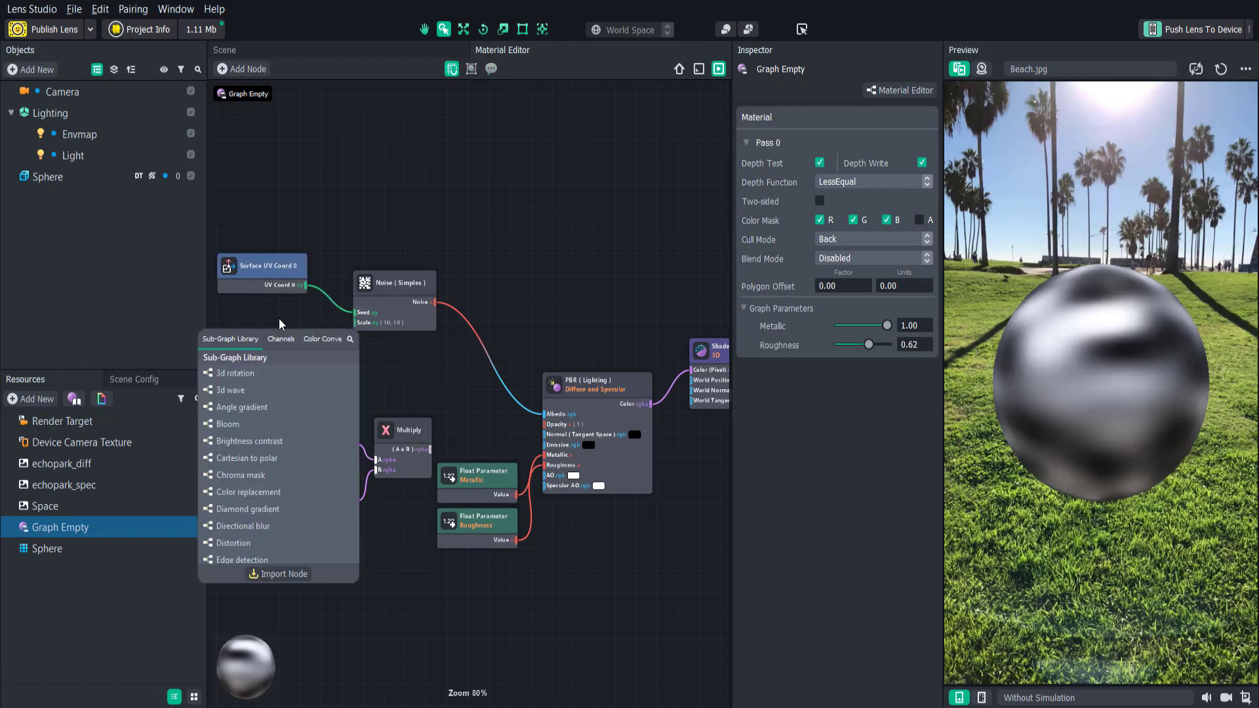
pyautogui.write('float')
pyautogui.click(264, 354)
pyautogui.moveTo(317, 330); pyautogui.dragTo(354, 312)
pyautogui.moveTo(301, 347); pyautogui.dragTo(355, 323)
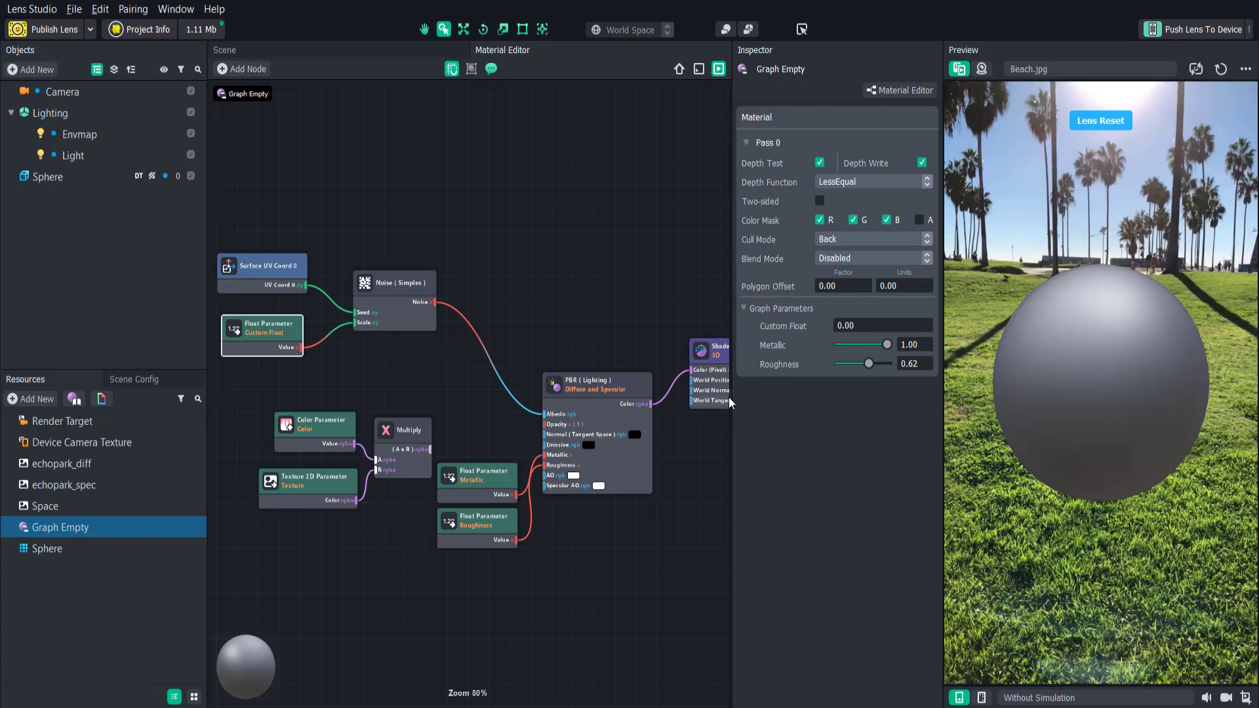
# - Title the new Float Parameter Simplex Scale and set its channels to xy
pyautogui.moveTo(729, 401); pyautogui.dragTo(623, 400)
pyautogui.tripleClick(682, 136)
pyautogui.write('Simplex Scale')
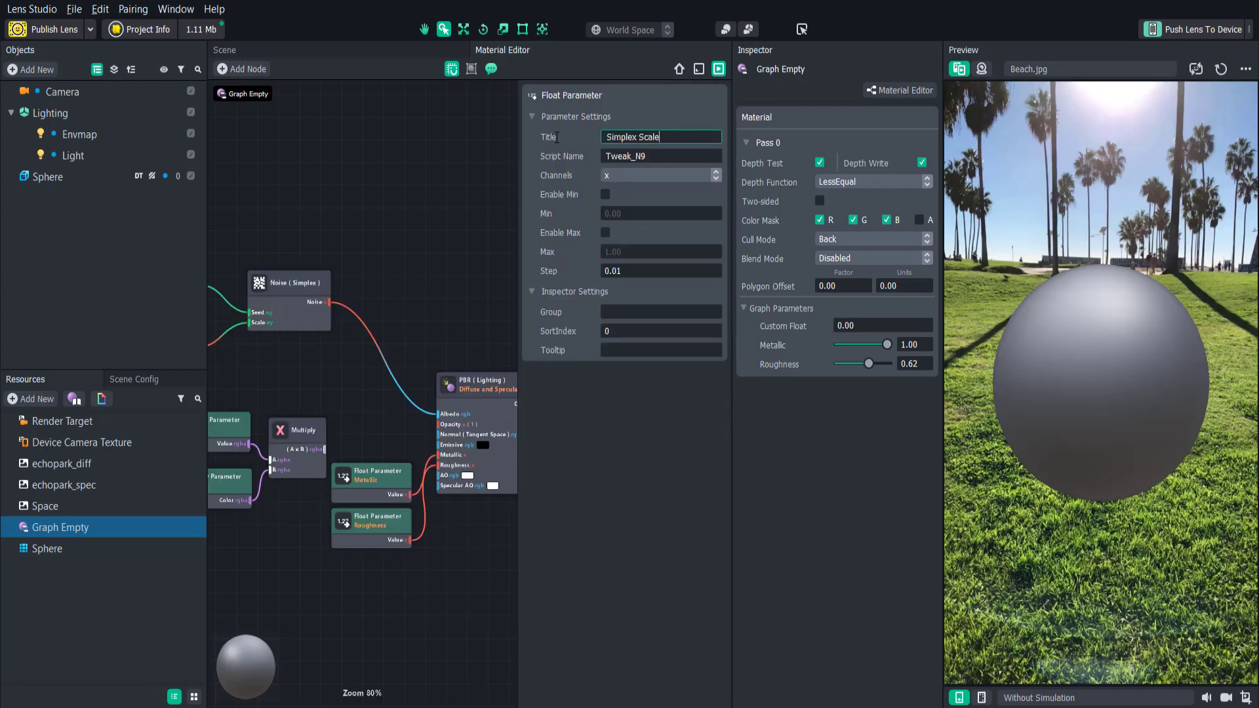
pyautogui.press('Return')
pyautogui.click(656, 175)
pyautogui.click(651, 161)
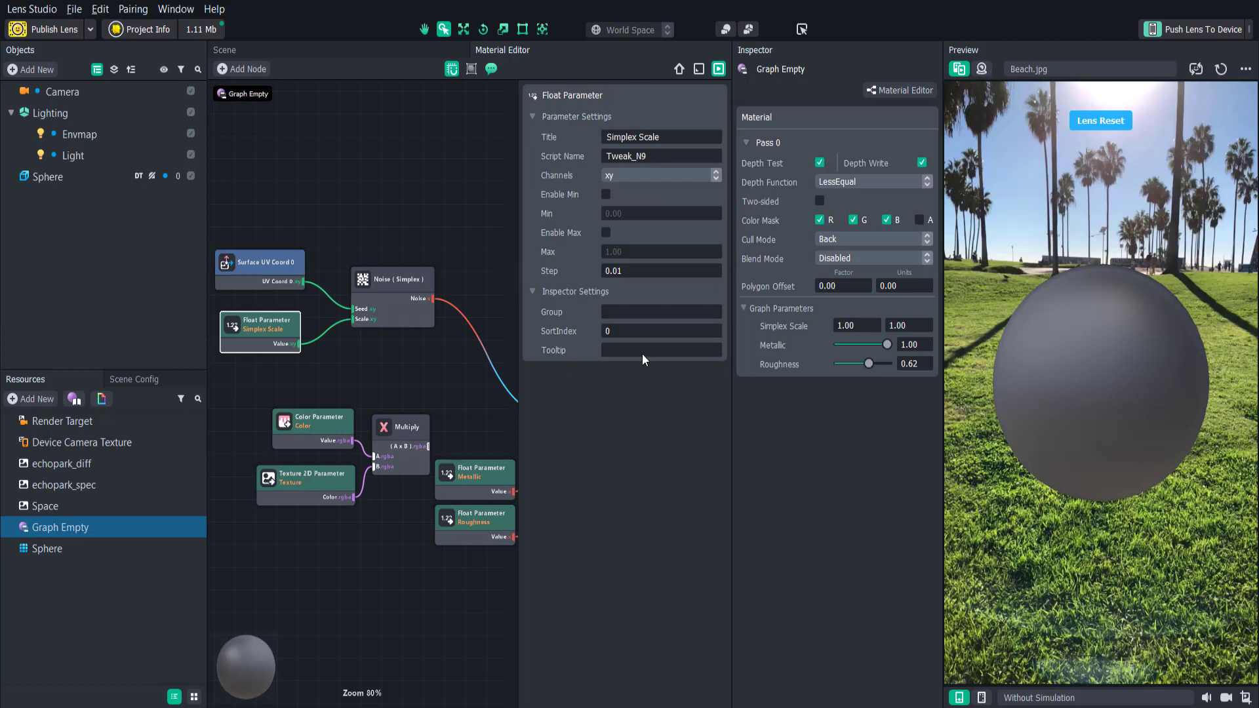
# - Try a Simplex Scale of 4.00 in both channels on the sphere's material
pyautogui.doubleClick(875, 325)
pyautogui.write('4')
pyautogui.doubleClick(906, 325)
pyautogui.write('4')
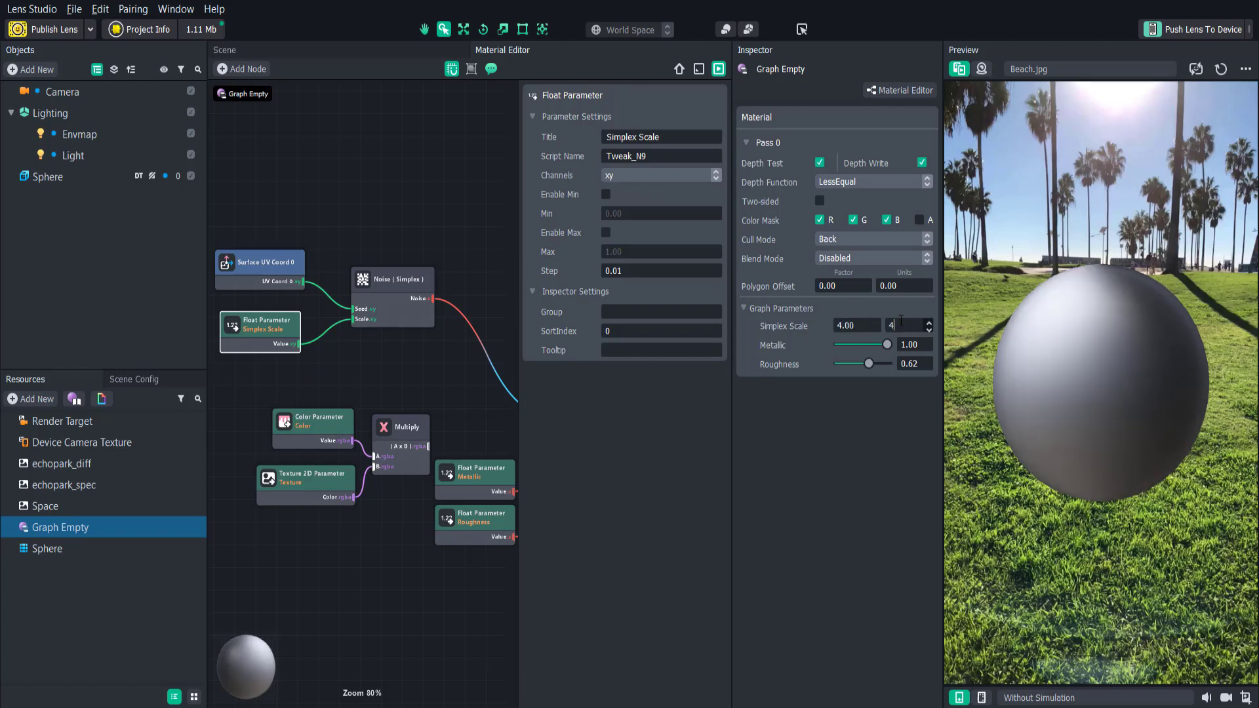
pyautogui.press('Return')
# - Set the Simplex Scale to 7.00 in both channels
pyautogui.doubleClick(909, 326)
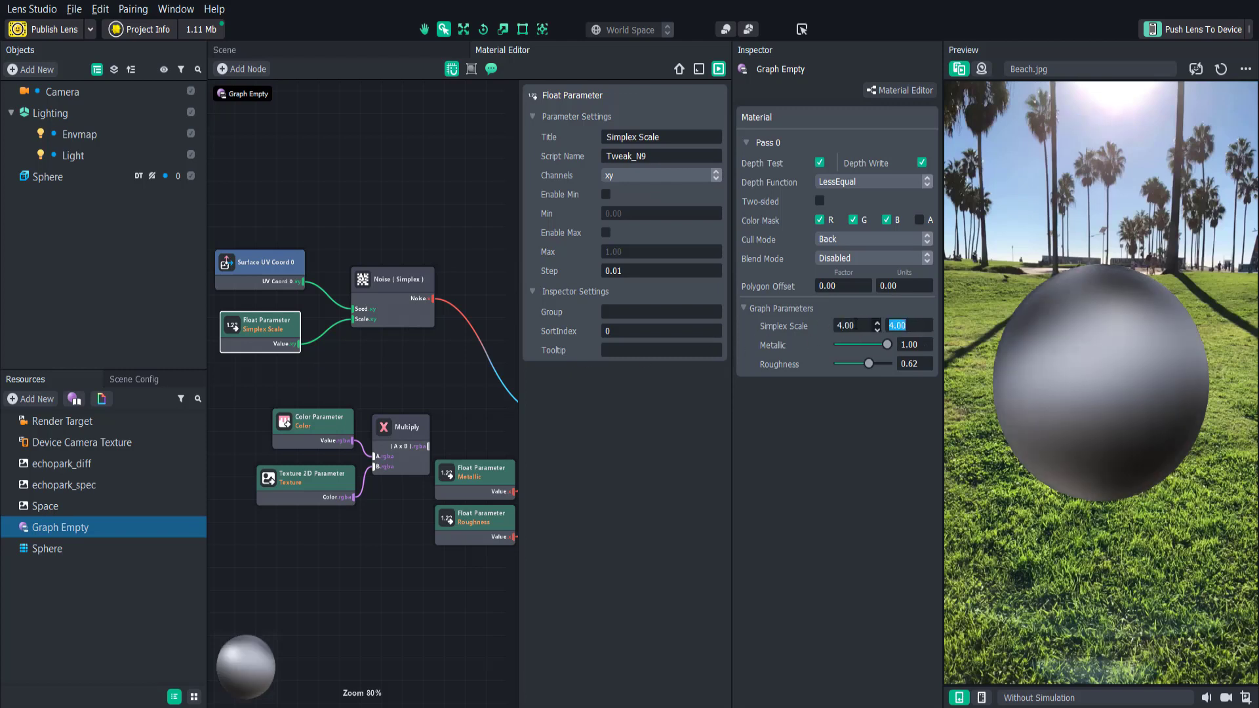
pyautogui.write('7')
pyautogui.doubleClick(859, 325)
pyautogui.write('7')
pyautogui.press('Return')
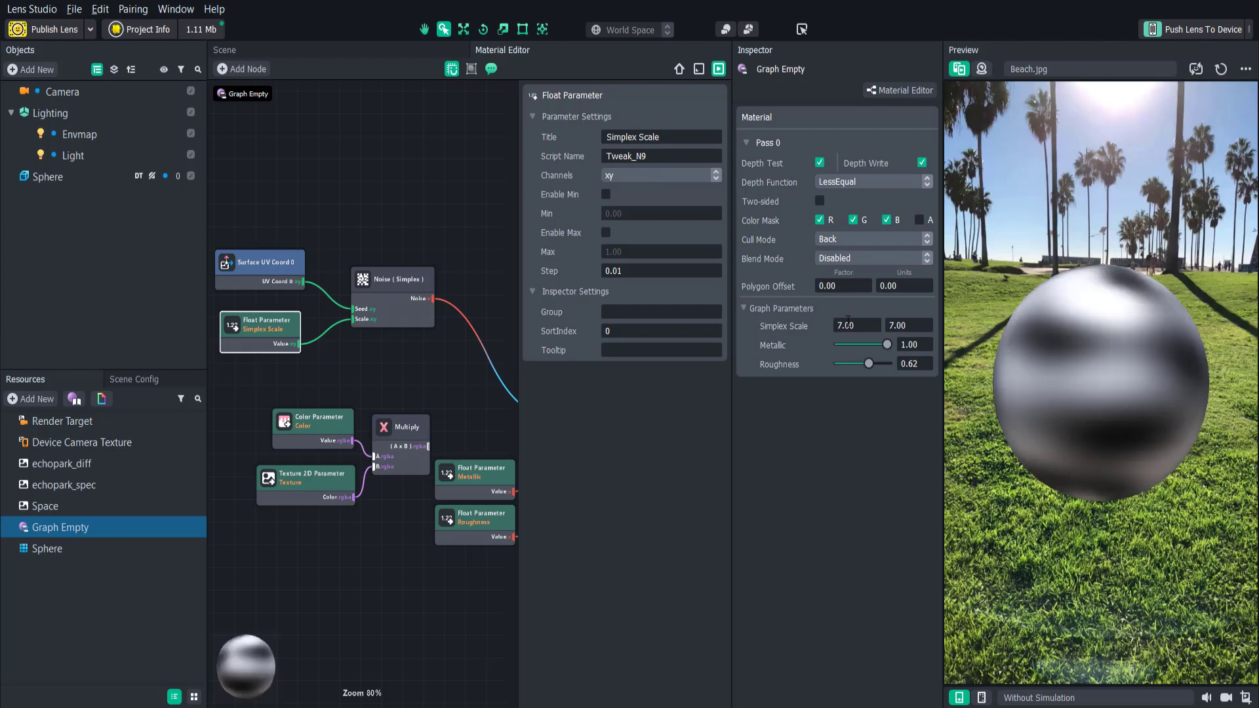
# - Move Surface UV Coord 0 farther from the noise node and insert a Scroll Coords node into the connection between them
pyautogui.moveTo(354, 367); pyautogui.dragTo(432, 358, button='middle')
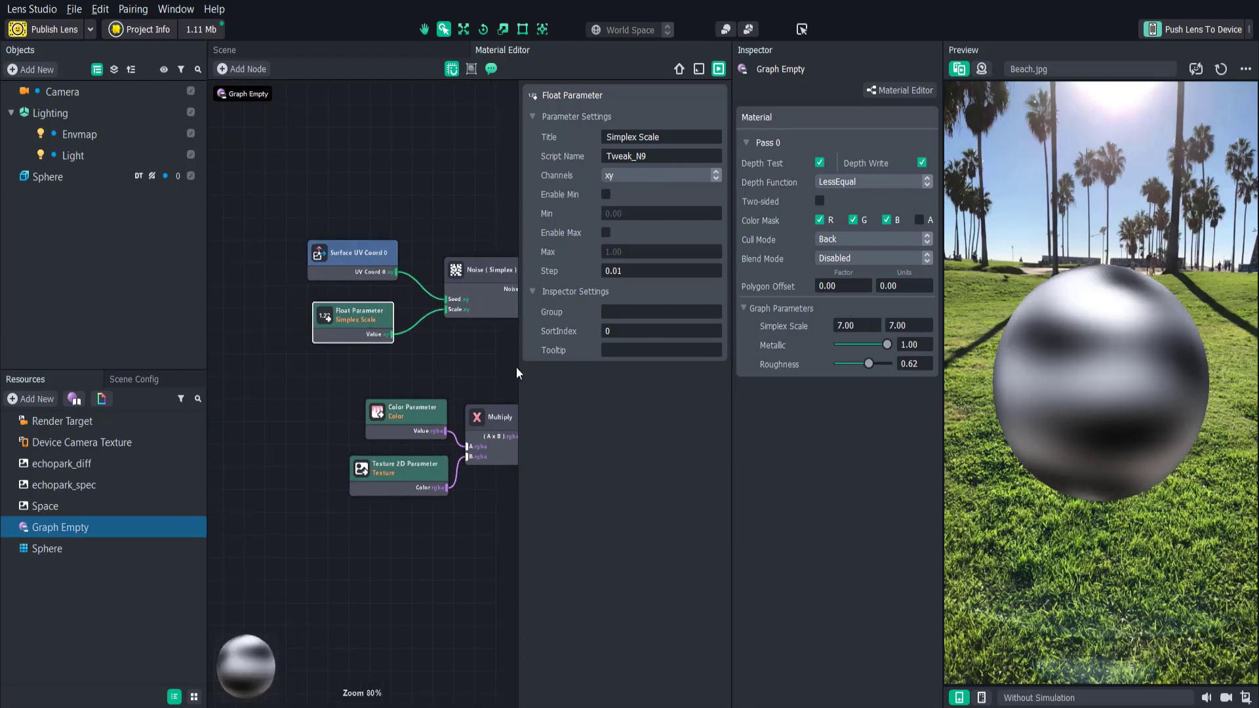
pyautogui.moveTo(364, 260); pyautogui.dragTo(240, 186)
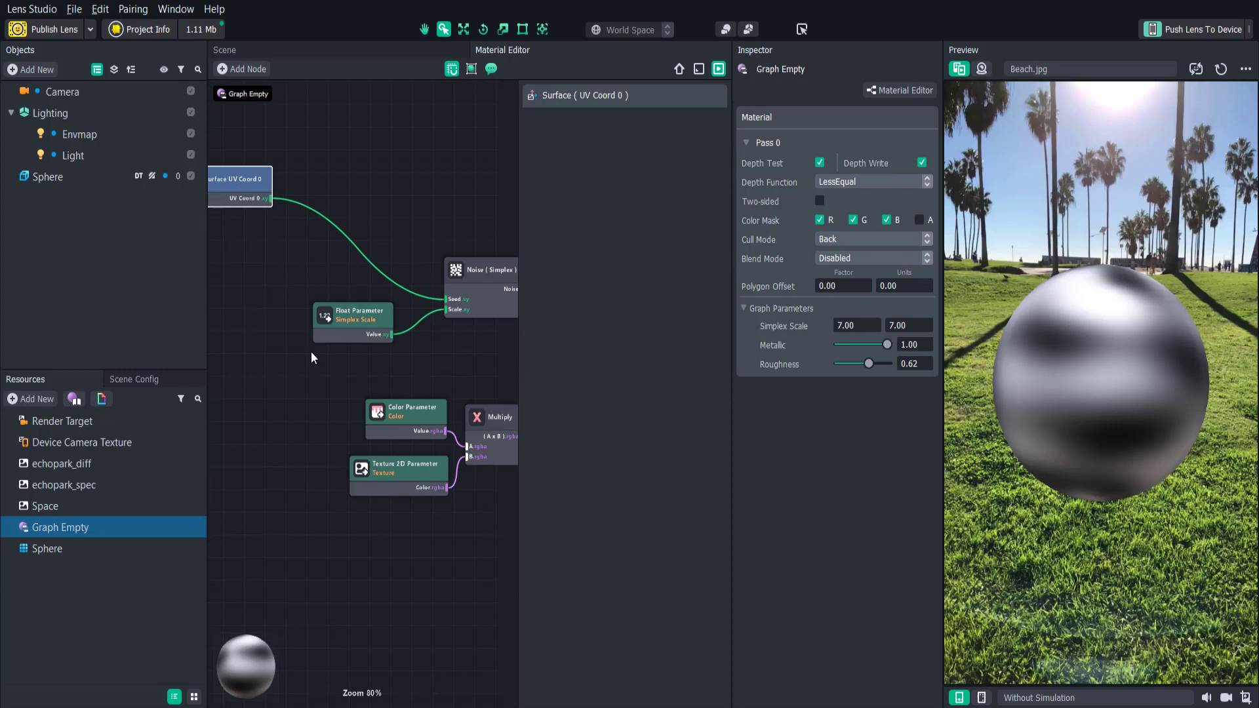
pyautogui.scroll(-3, 311, 358)
pyautogui.click(348, 344)
pyautogui.click(305, 328)
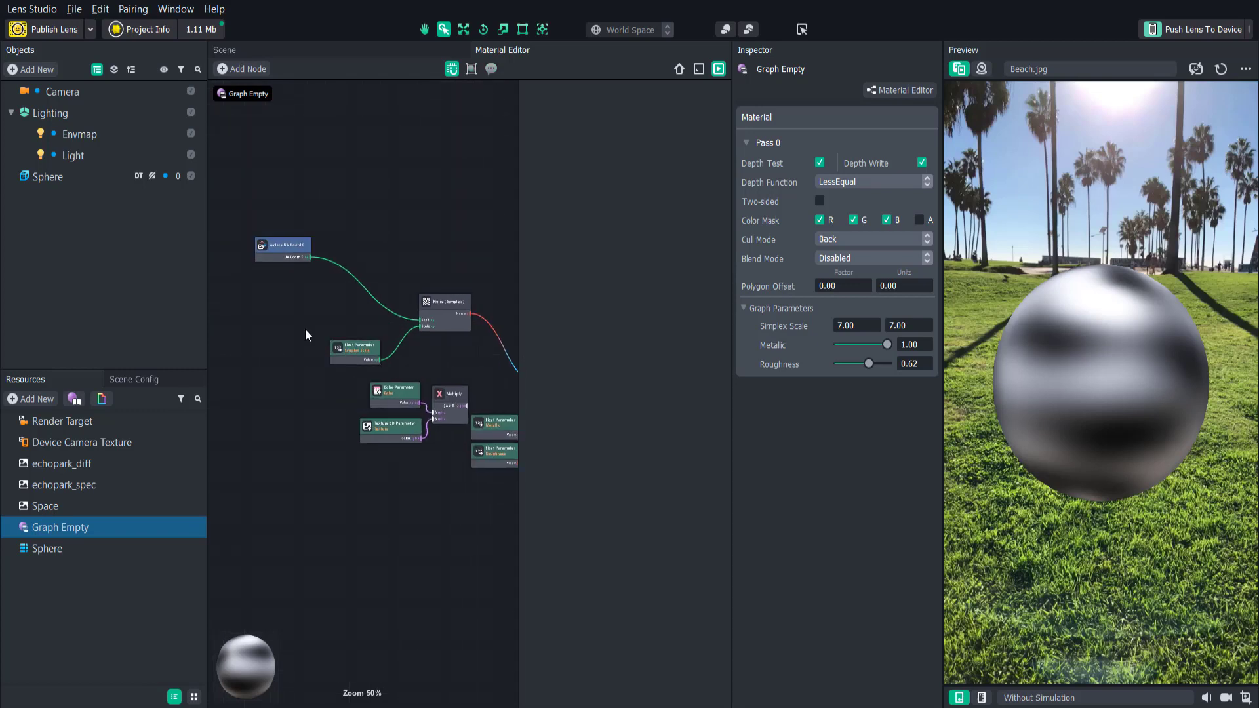
pyautogui.rightClick(305, 329)
pyautogui.write('scroll')
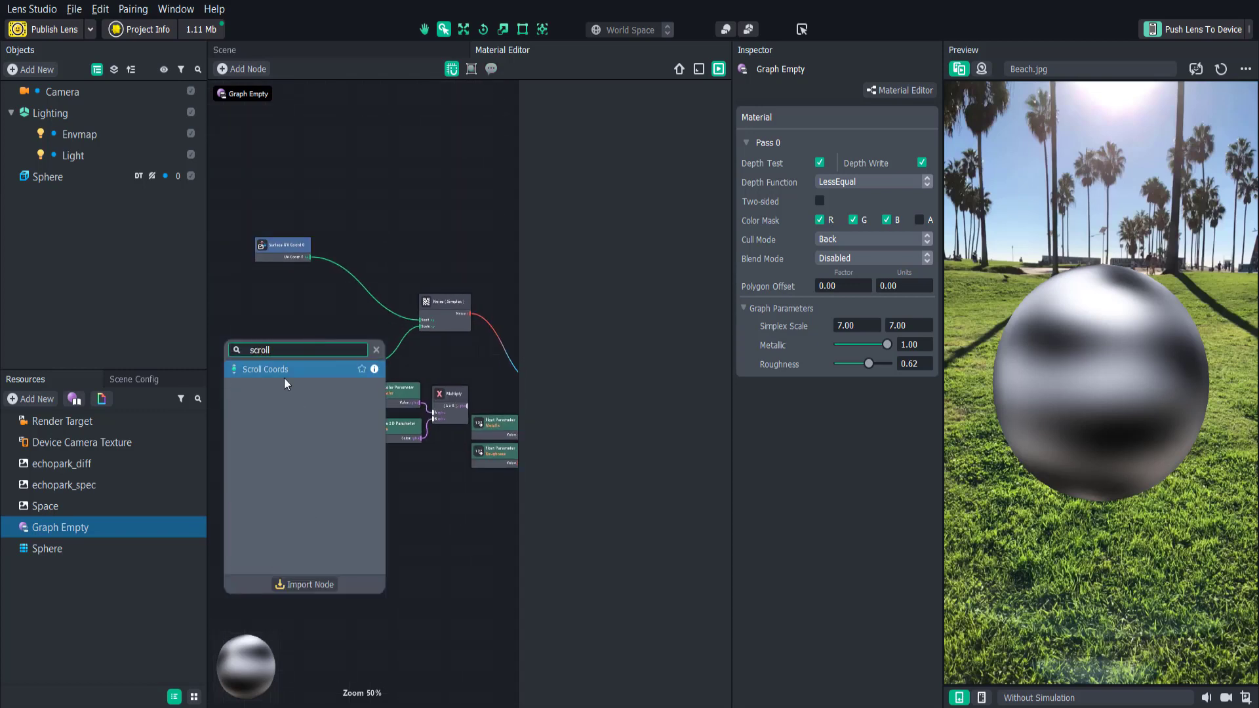
pyautogui.click(286, 375)
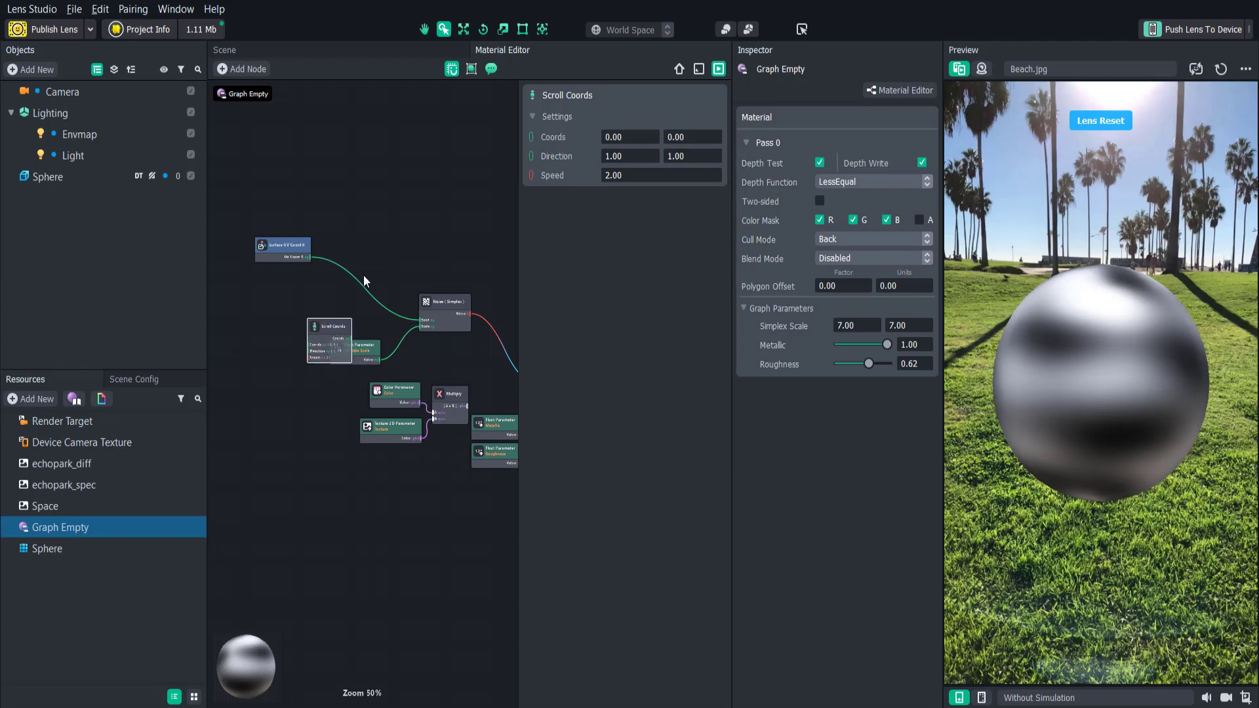
pyautogui.moveTo(363, 274); pyautogui.dragTo(367, 265)
# - Add a Float Parameter titled Simplex Speed, connect it to the Speed input of Scroll Coords, and set its value to 0.20
pyautogui.rightClick(277, 305)
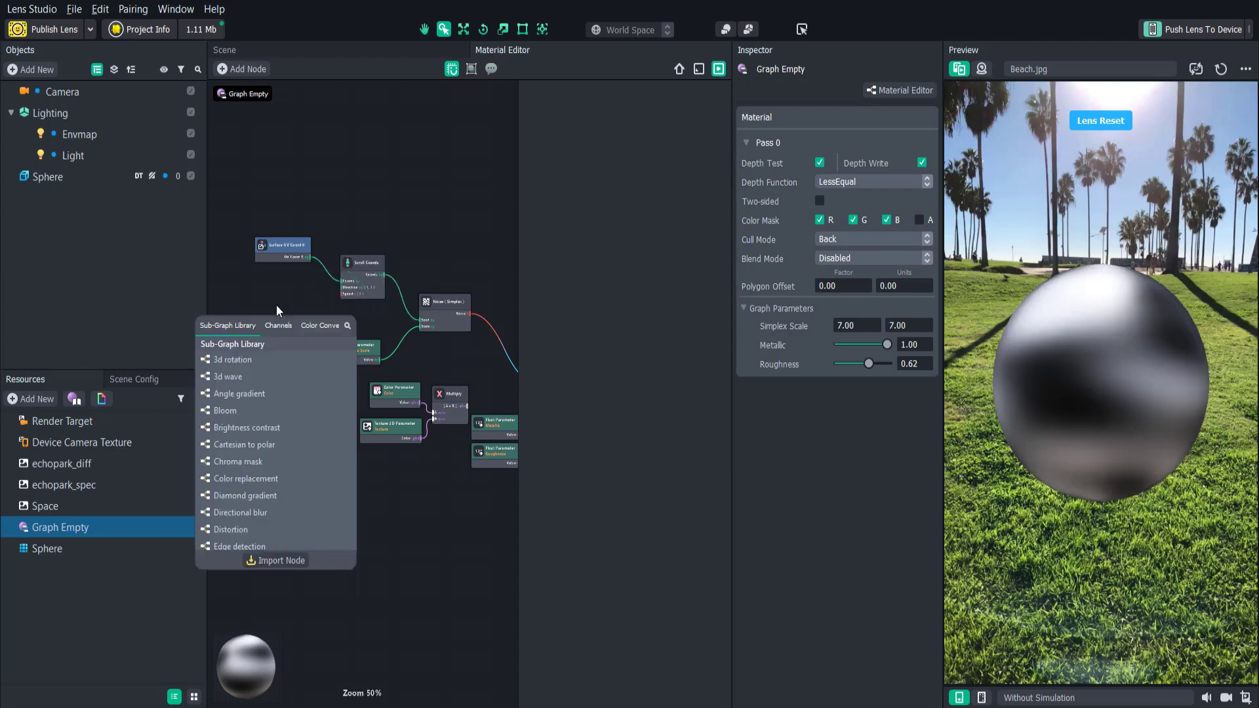
pyautogui.write('float')
pyautogui.click(255, 342)
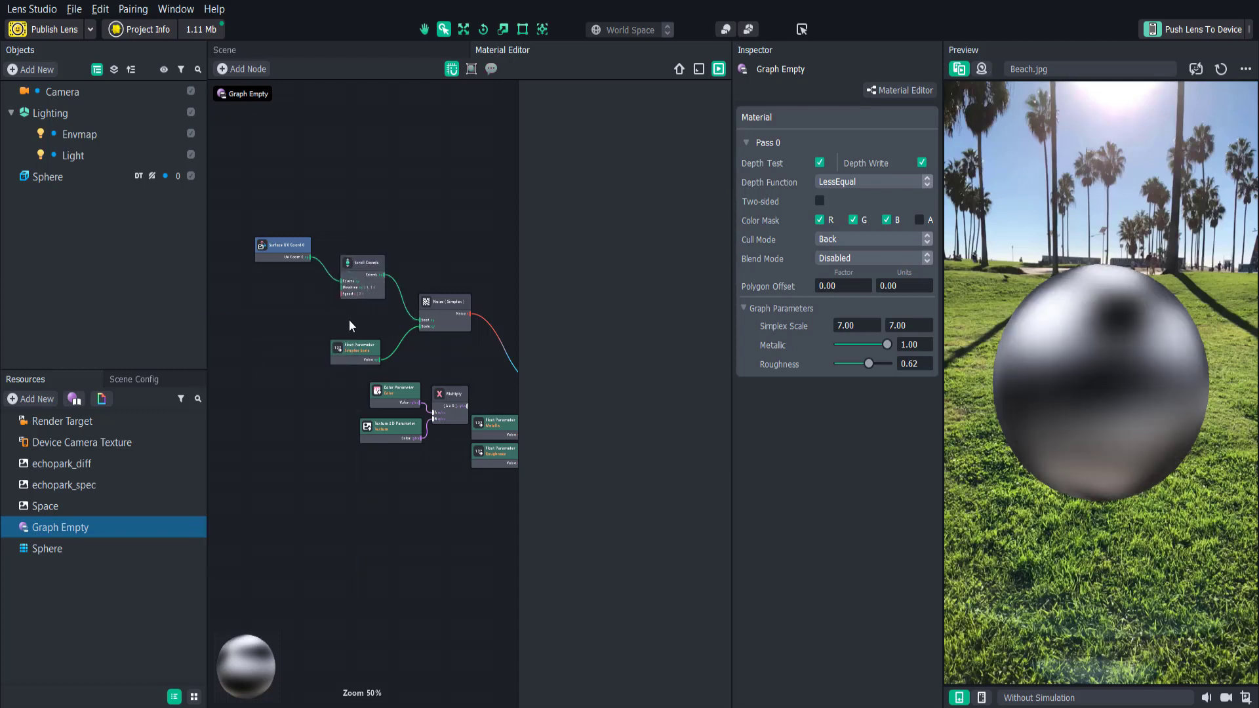
pyautogui.tripleClick(656, 136)
pyautogui.write('S')
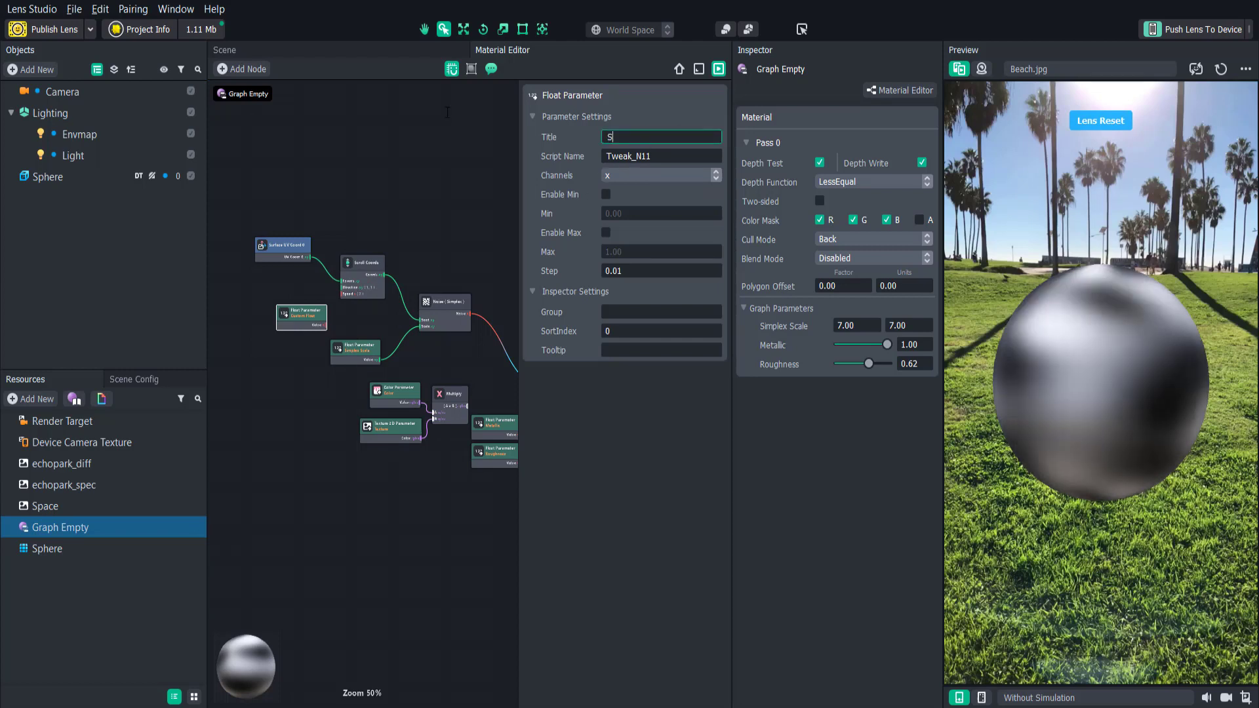
pyautogui.write('implex Speed')
pyautogui.moveTo(318, 325); pyautogui.dragTo(342, 294)
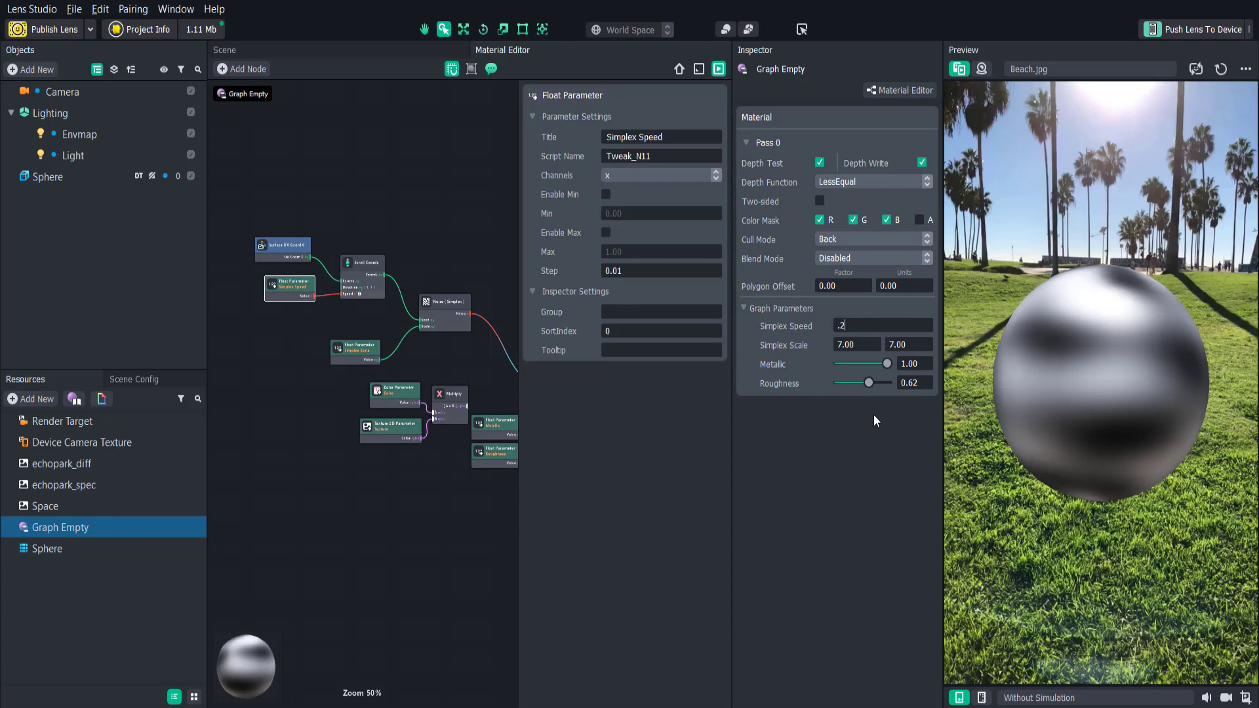
# - Try combining the Simplex noise with the Color and Texture product in a second Multiply node that feeds Albedo
pyautogui.moveTo(492, 388); pyautogui.dragTo(406, 368, button='middle')
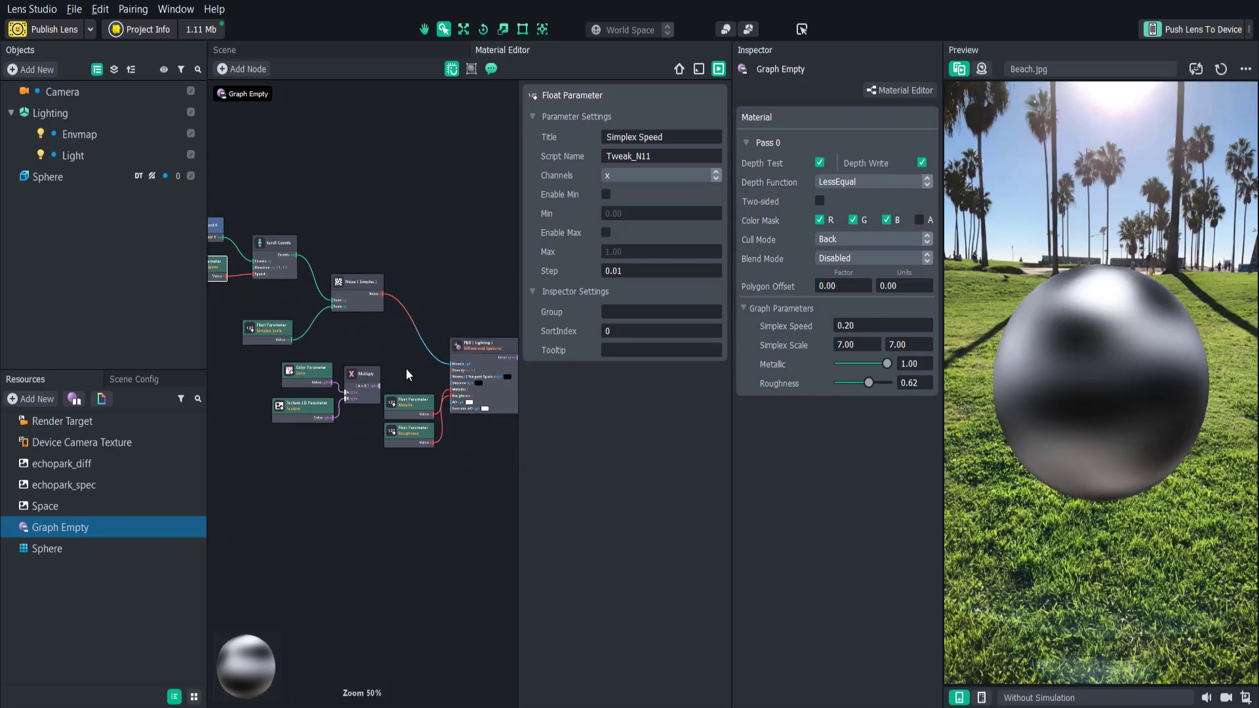
pyautogui.scroll(3, 412, 363)
pyautogui.doubleClick(412, 362)
pyautogui.write('mult')
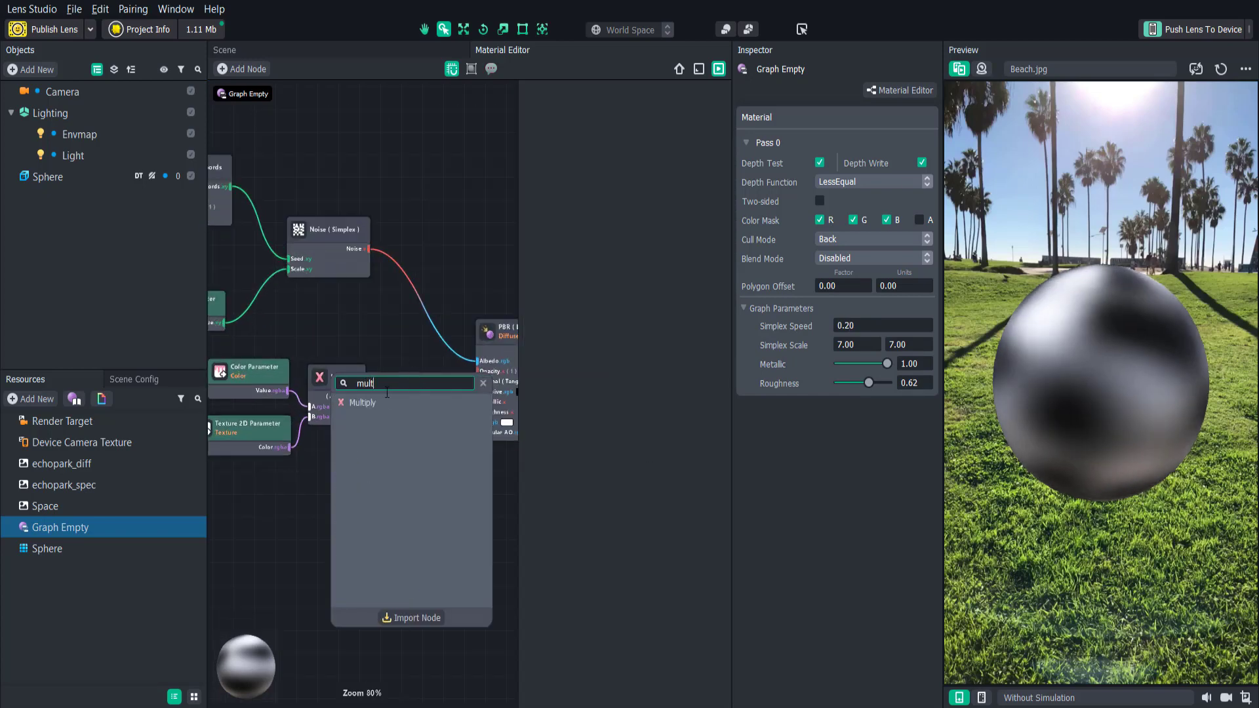
pyautogui.press('Return')
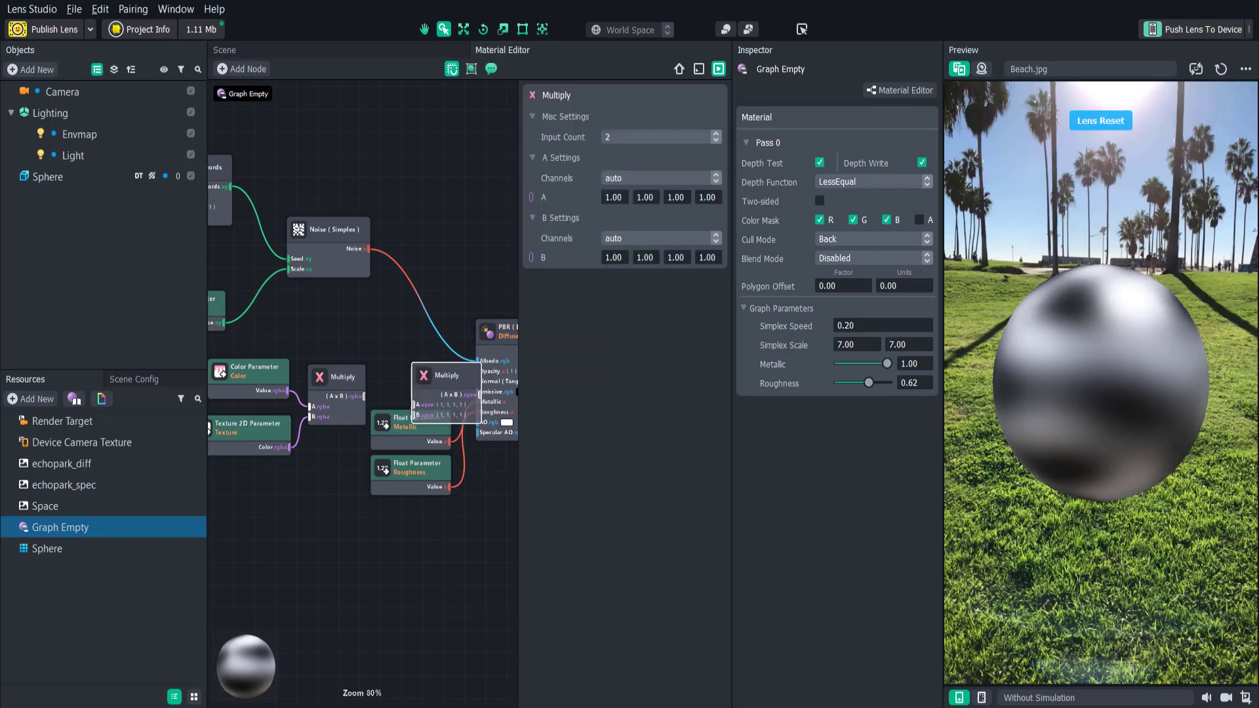
pyautogui.moveTo(450, 383); pyautogui.dragTo(425, 304)
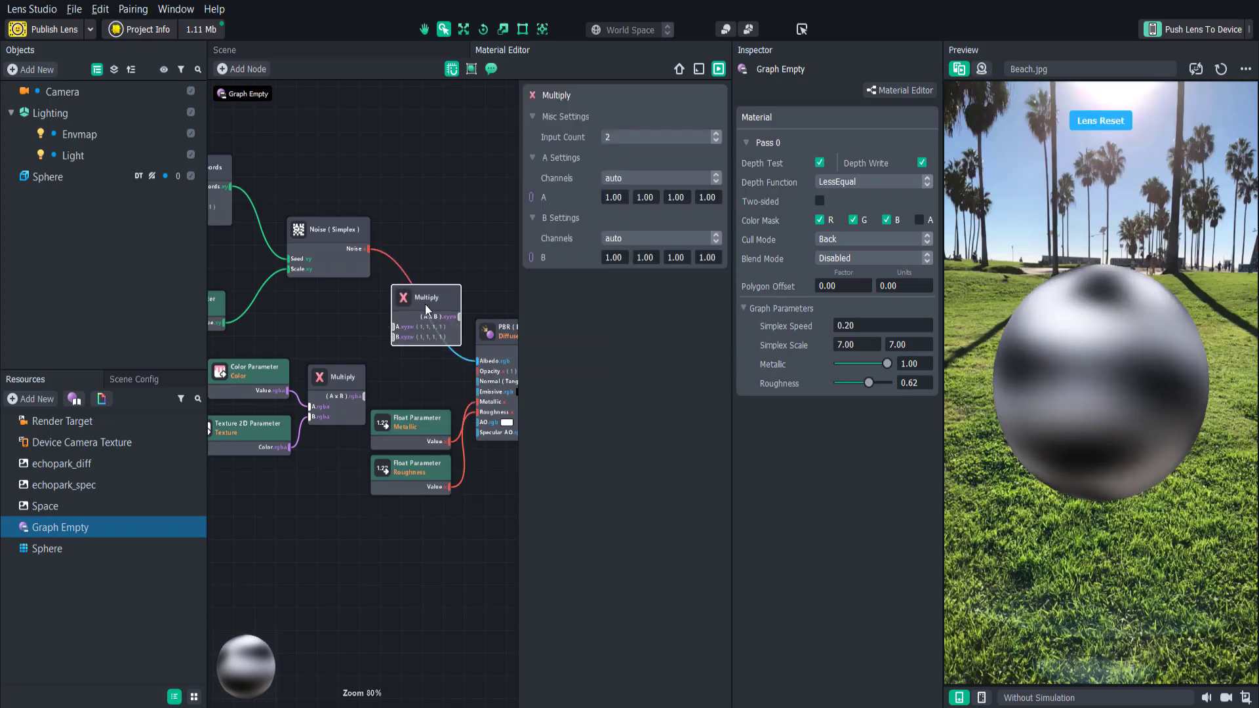
pyautogui.moveTo(364, 395); pyautogui.dragTo(388, 337)
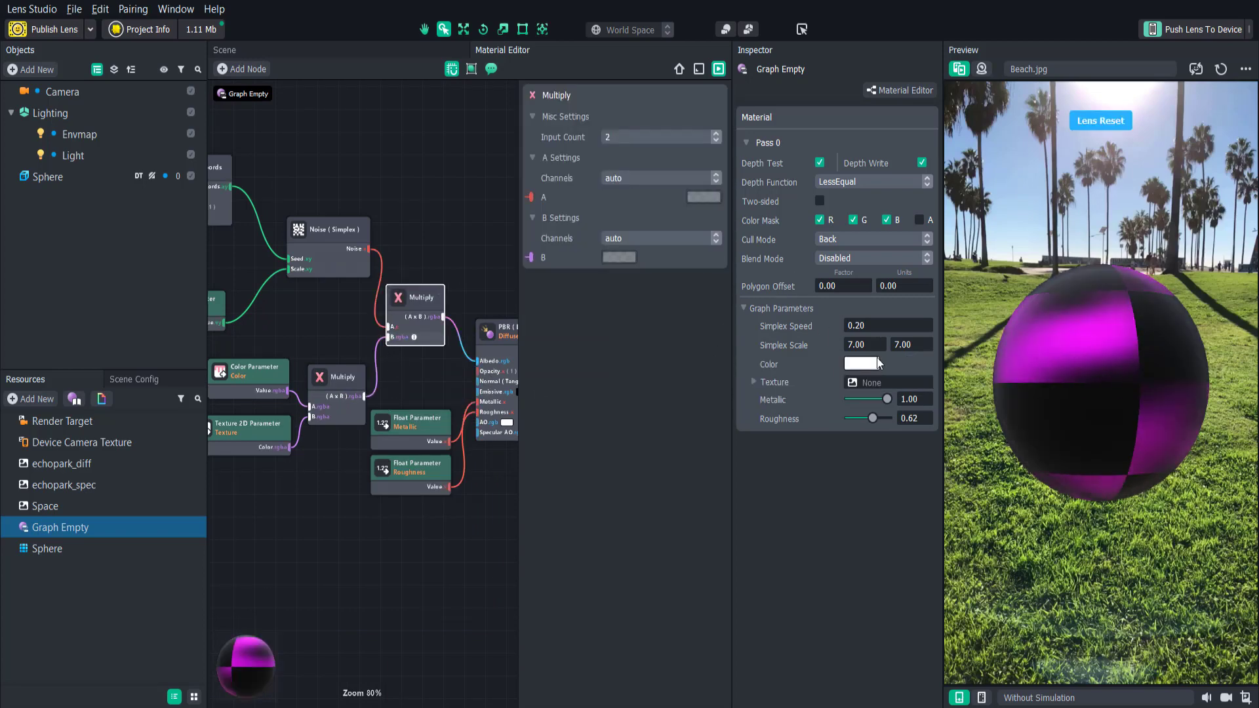
# - Assign the Space texture to the Texture parameter and set the Color parameter to cyan
pyautogui.click(882, 382)
pyautogui.doubleClick(560, 292)
pyautogui.click(861, 363)
pyautogui.click(579, 308)
pyautogui.click(742, 482)
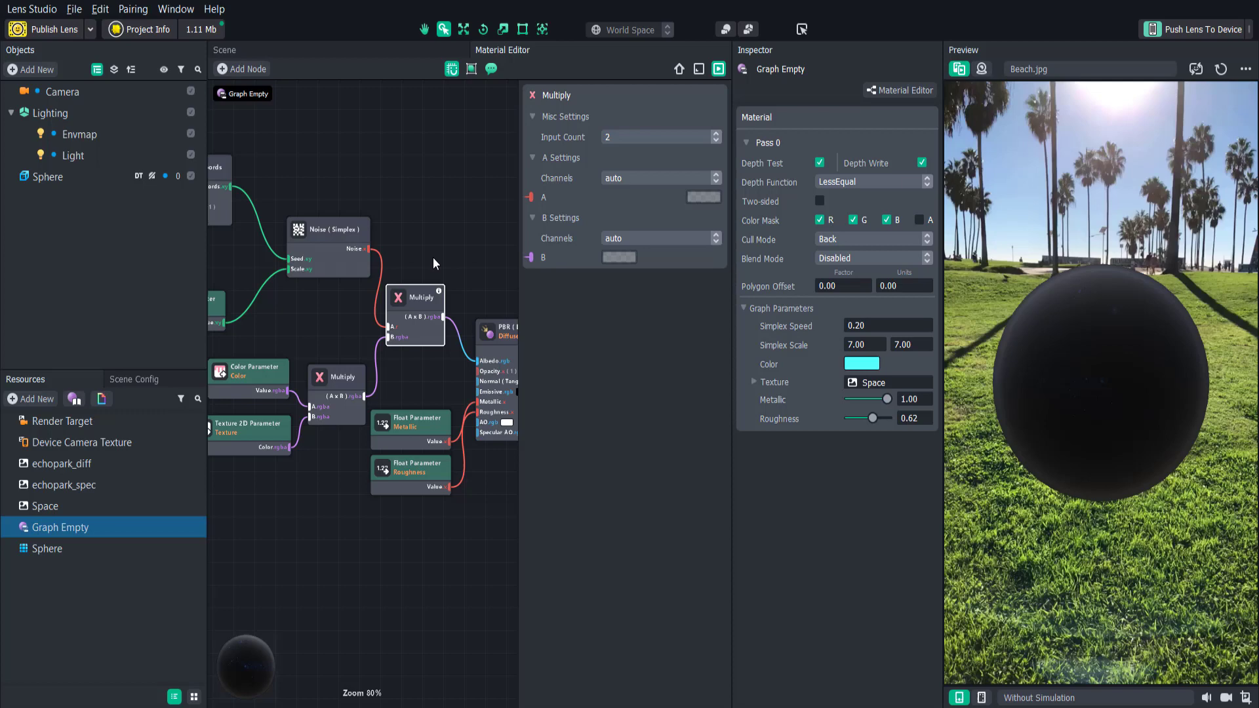
# - Undo the second Multiply node and its connections, restoring the direct link from the noise to Albedo
pyautogui.hotkey('ctrl', 'z')
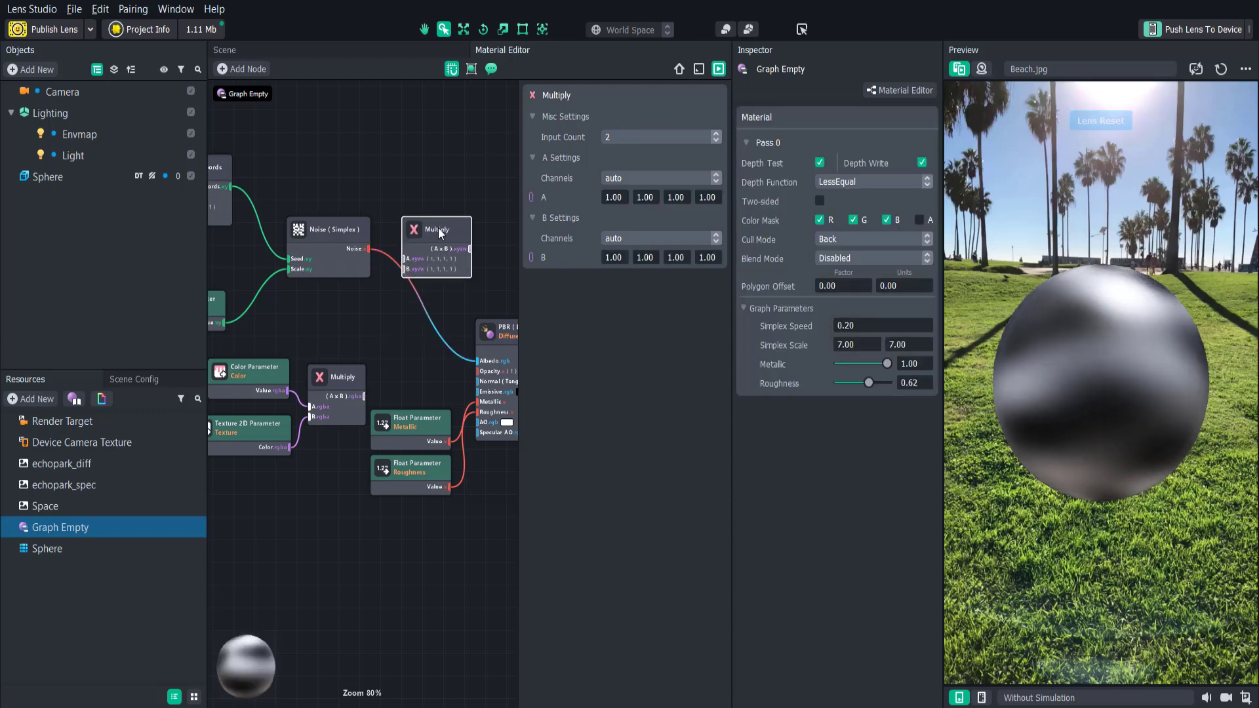
pyautogui.hotkey('ctrl', 'z')
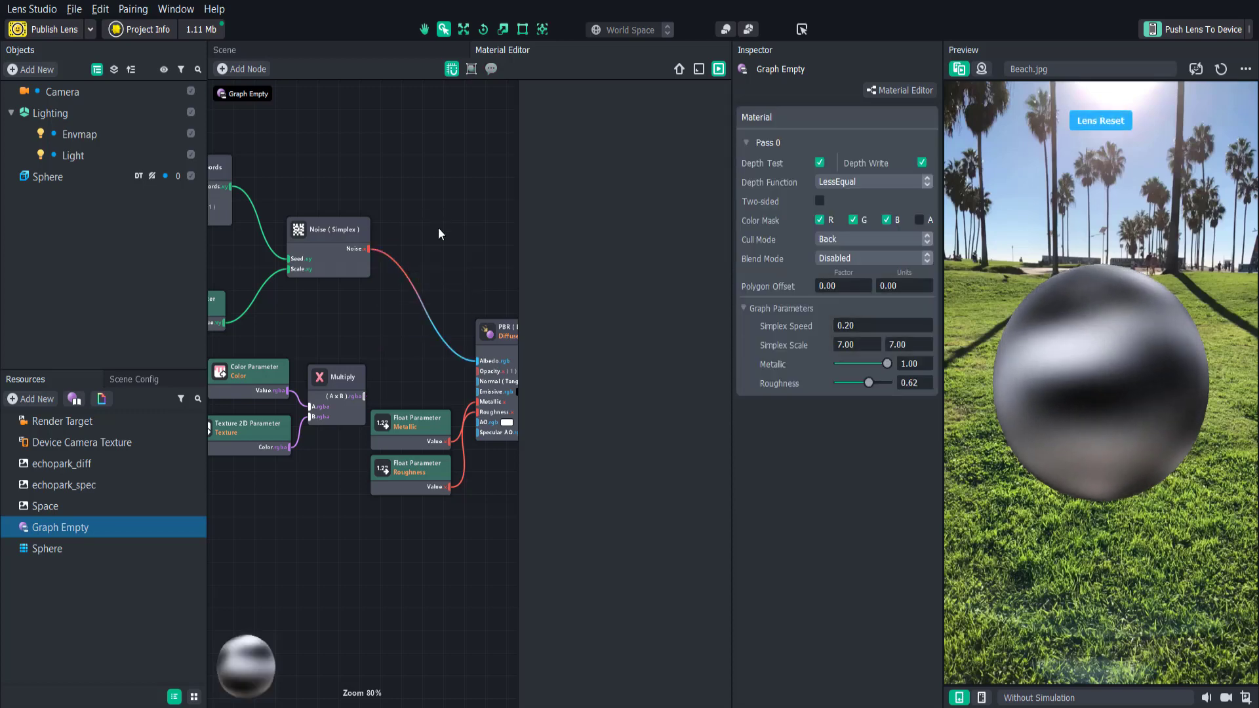
# - Create an Add node beside the Simplex noise node
pyautogui.rightClick(438, 227)
pyautogui.write('add')
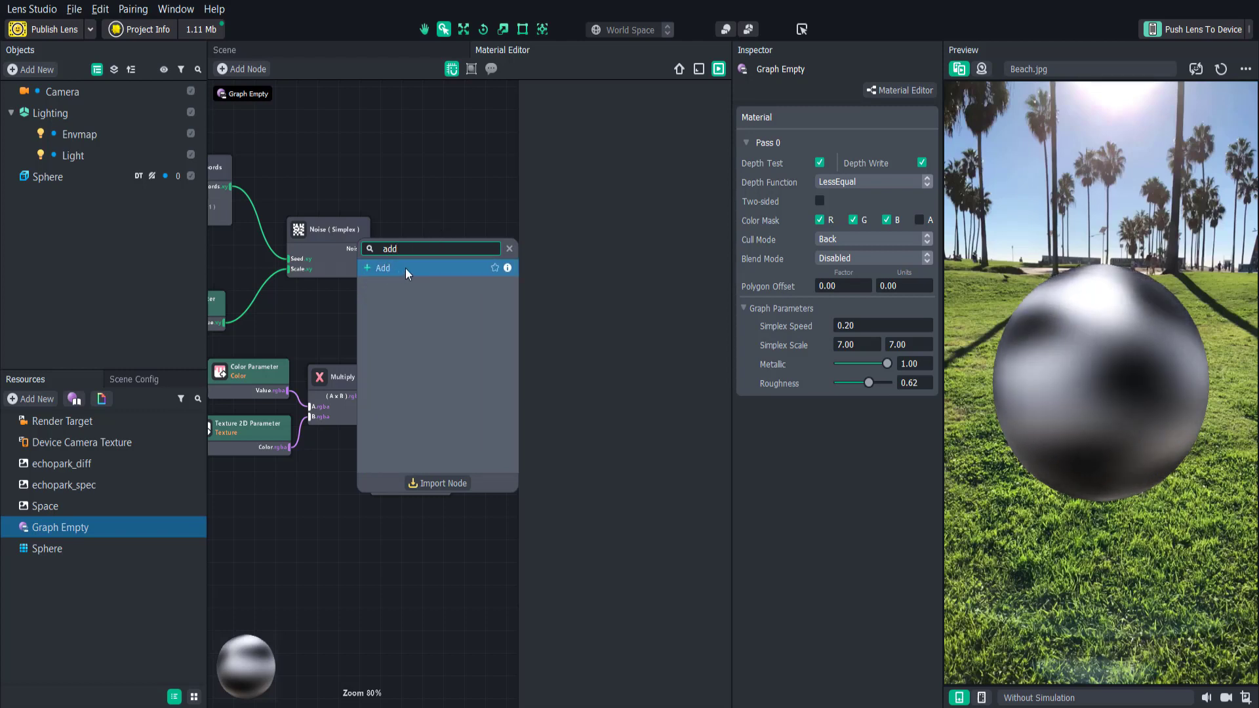
pyautogui.click(405, 269)
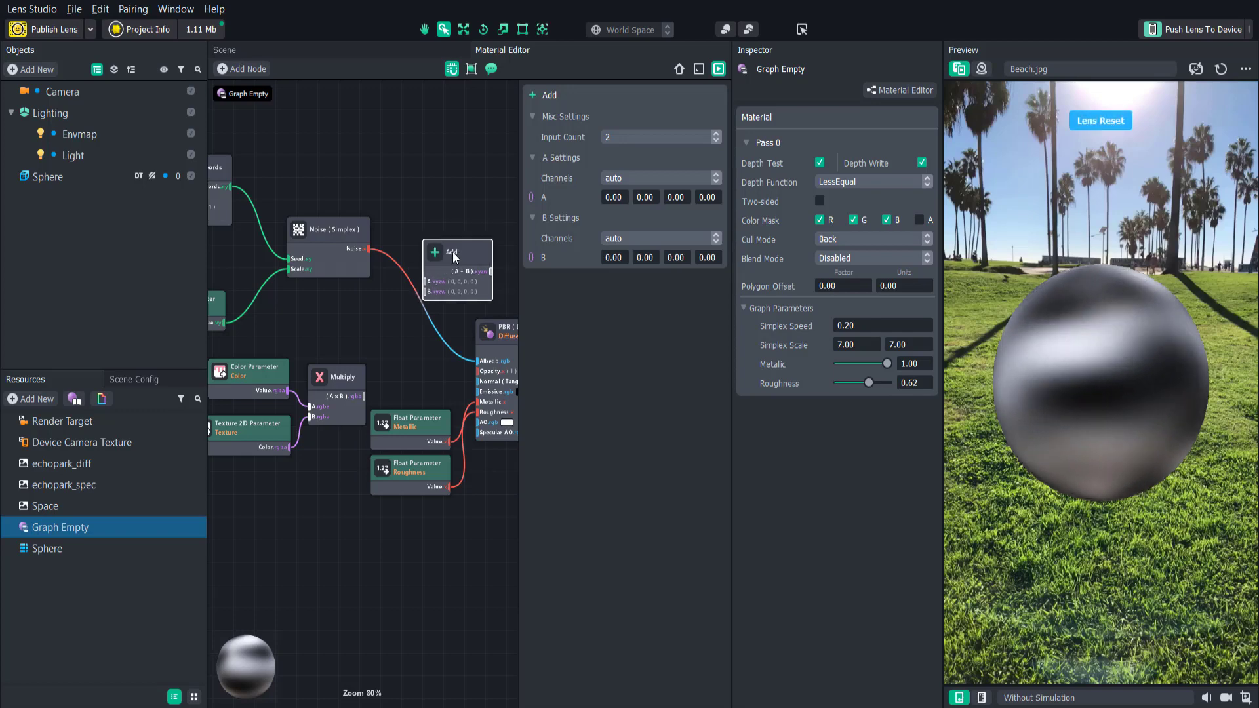
pyautogui.moveTo(453, 252); pyautogui.dragTo(432, 218)
pyautogui.scroll(-2, 435, 352)
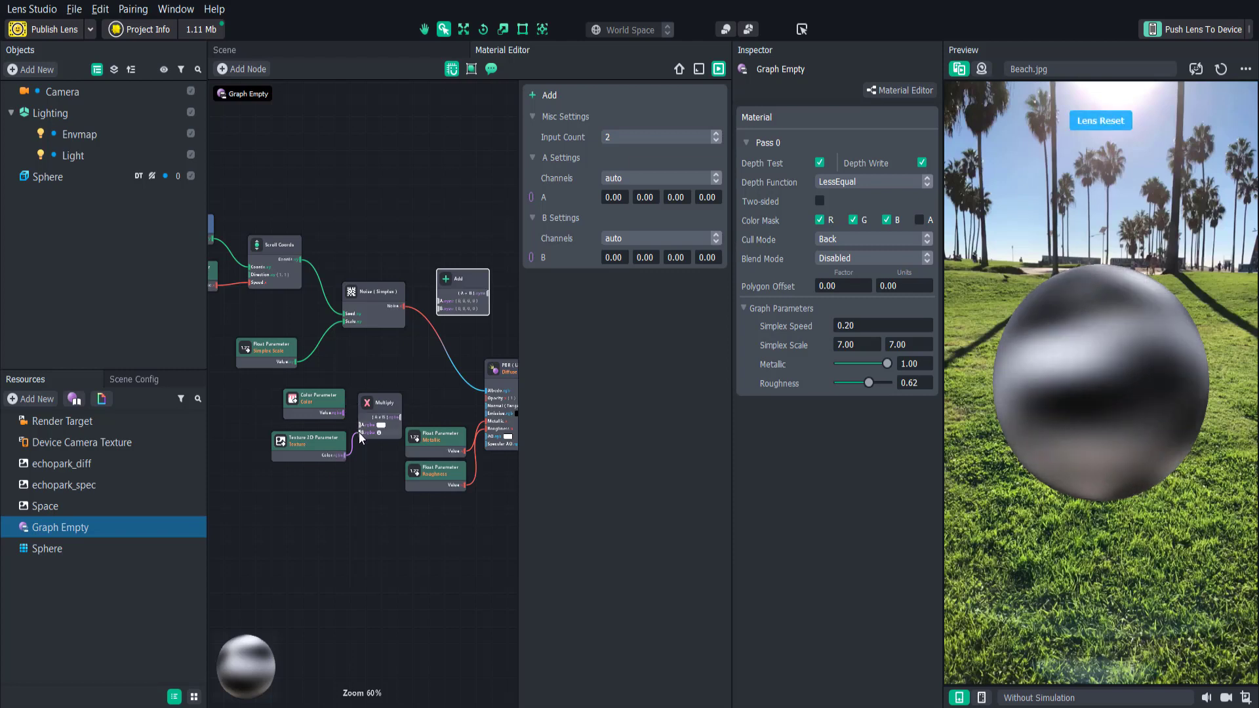
# - Detach Color and Texture from the Multiply node and rewire it to multiply the Simplex noise by the Color parameter
pyautogui.hotkey('ctrl', 'z')
pyautogui.hotkey('ctrl', 'z')
pyautogui.hotkey('ctrl', 'z')
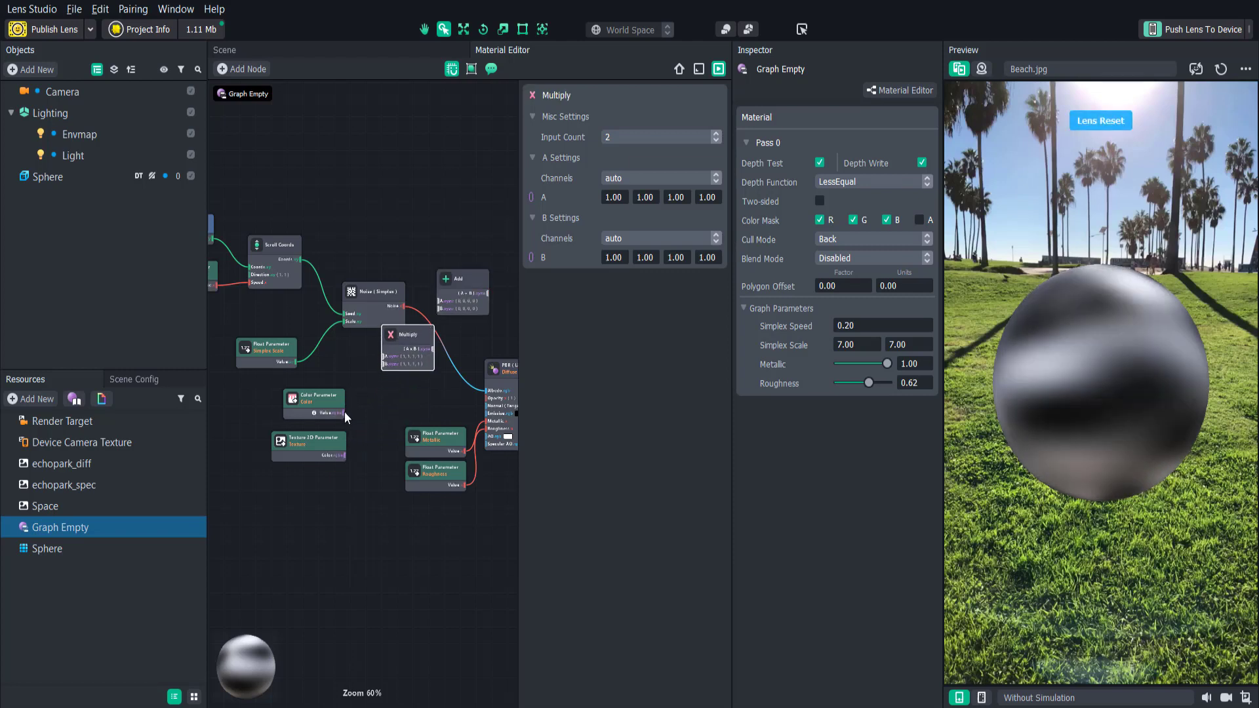
pyautogui.moveTo(344, 411); pyautogui.dragTo(384, 364)
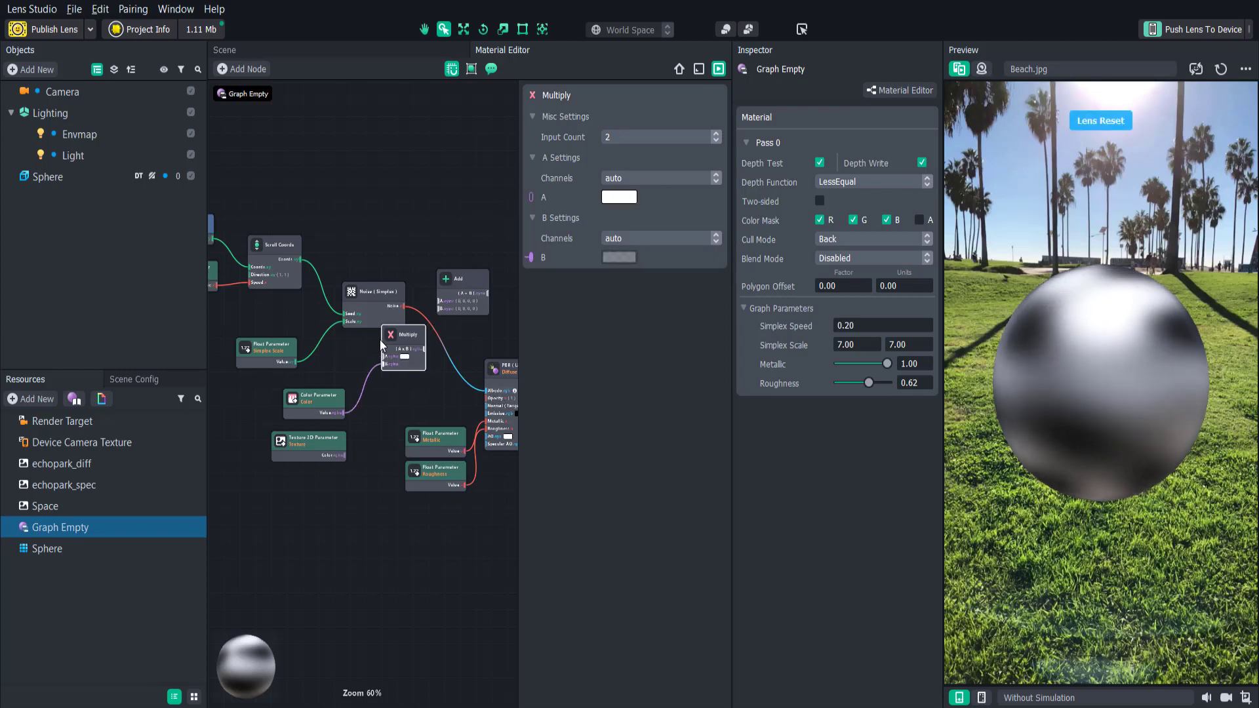
pyautogui.moveTo(406, 306); pyautogui.dragTo(335, 295)
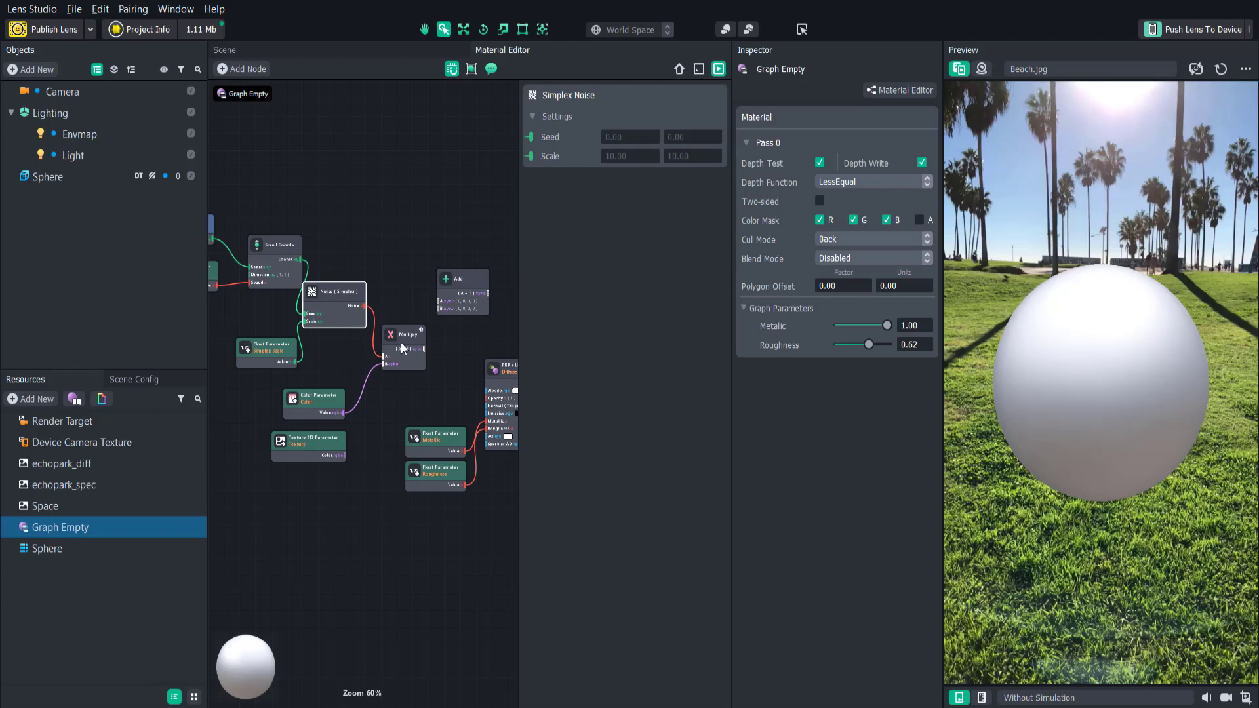
# - Combine the Multiply result and the Texture color in the Add node and feed the sum to Albedo
pyautogui.moveTo(400, 341); pyautogui.dragTo(384, 358)
pyautogui.moveTo(473, 276); pyautogui.dragTo(486, 390)
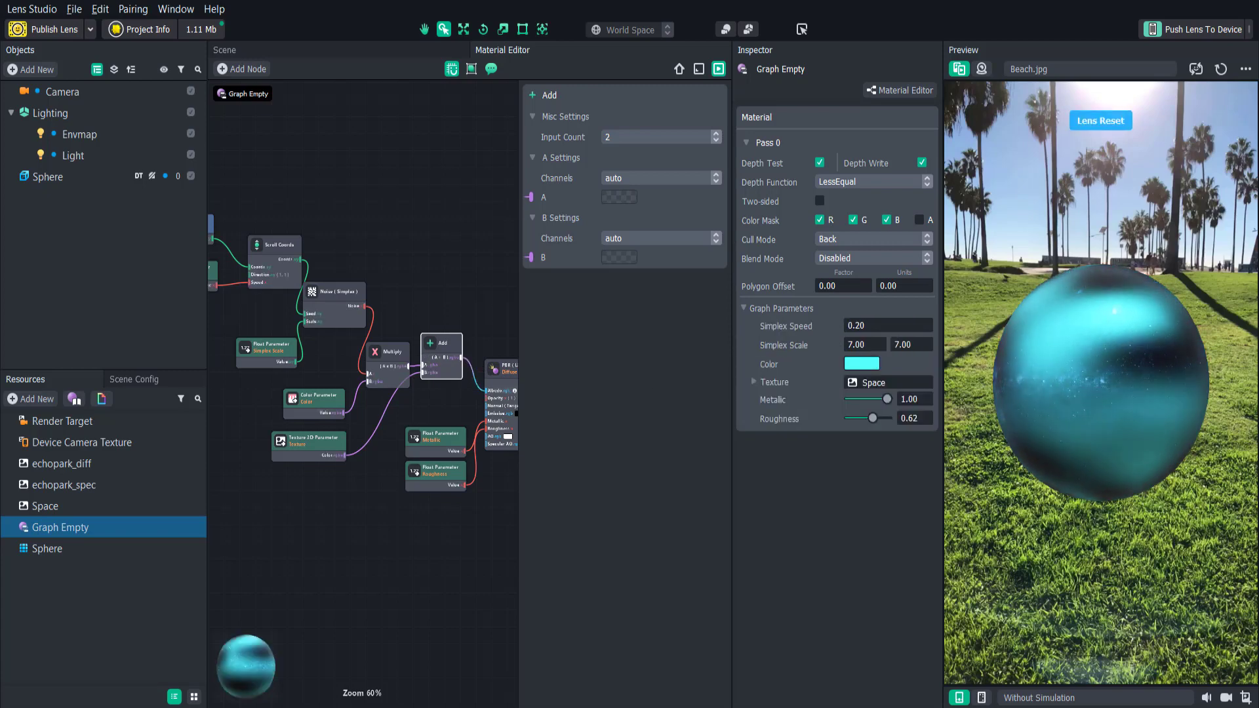
# - Change the Color parameter to dark blue
pyautogui.click(861, 363)
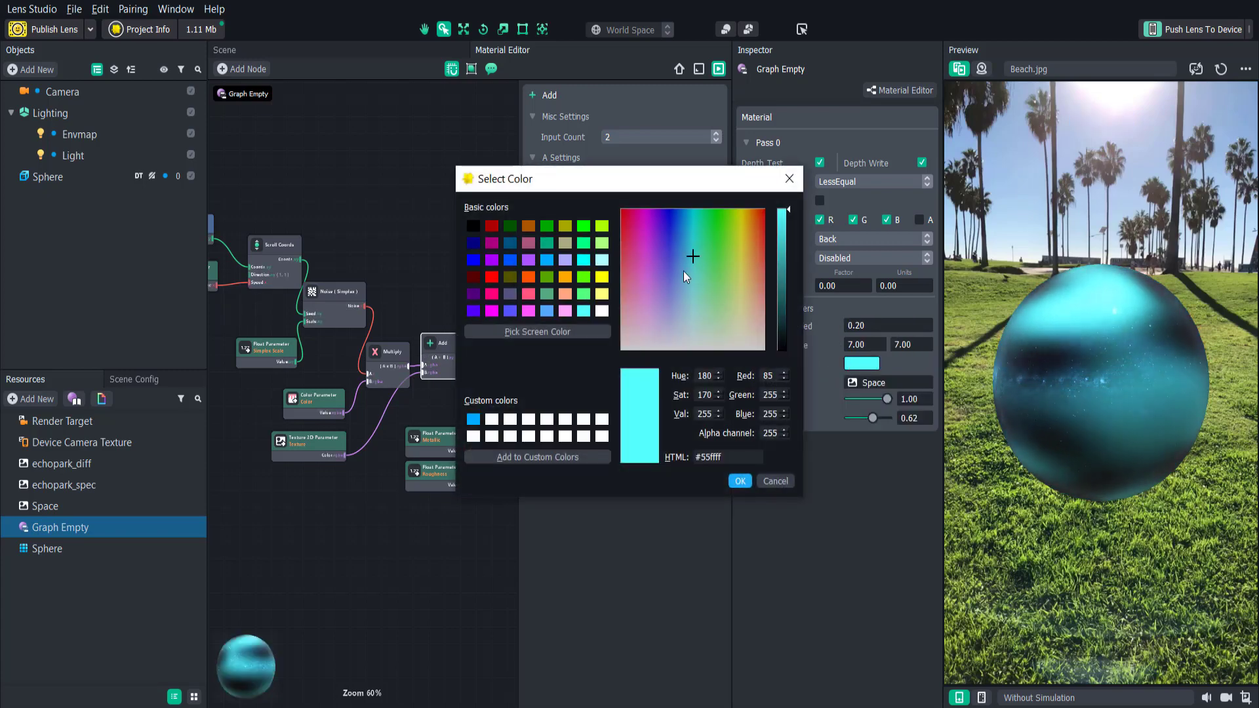
pyautogui.click(473, 244)
pyautogui.click(738, 482)
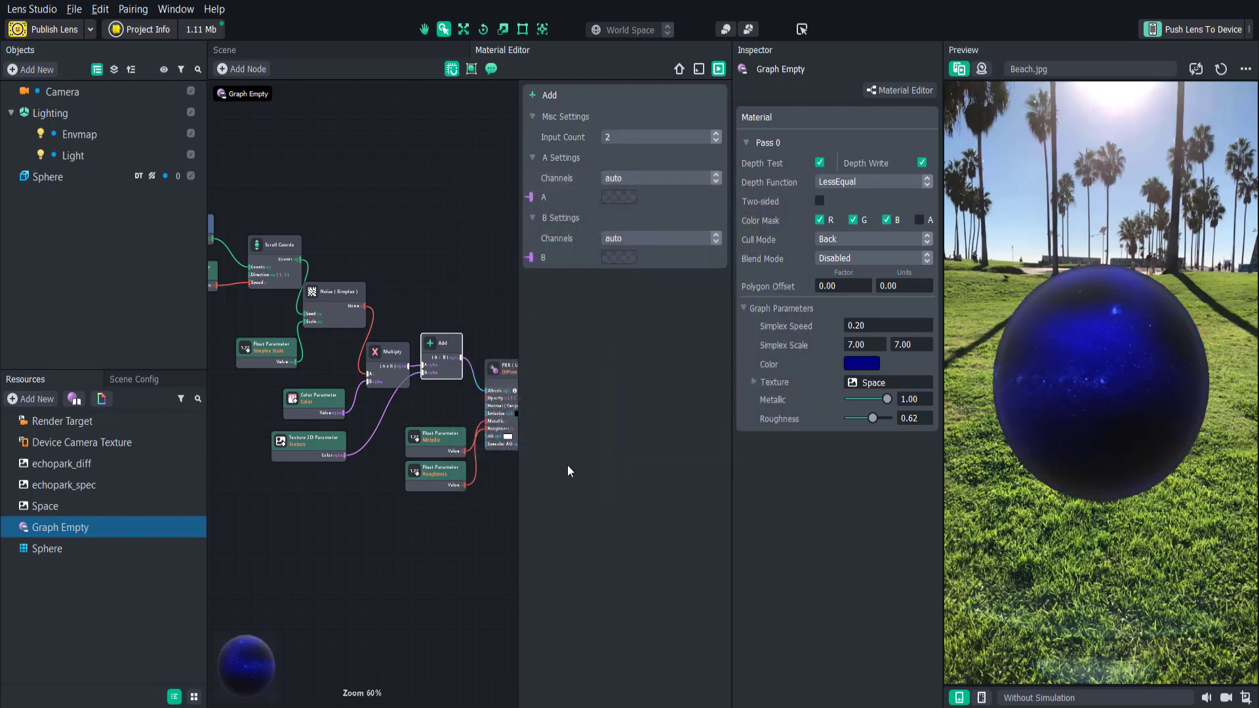
# - Move the Simplex noise nodes away from Multiply and insert a Pow node into the link between Noise and Multiply
pyautogui.scroll(3, 454, 468)
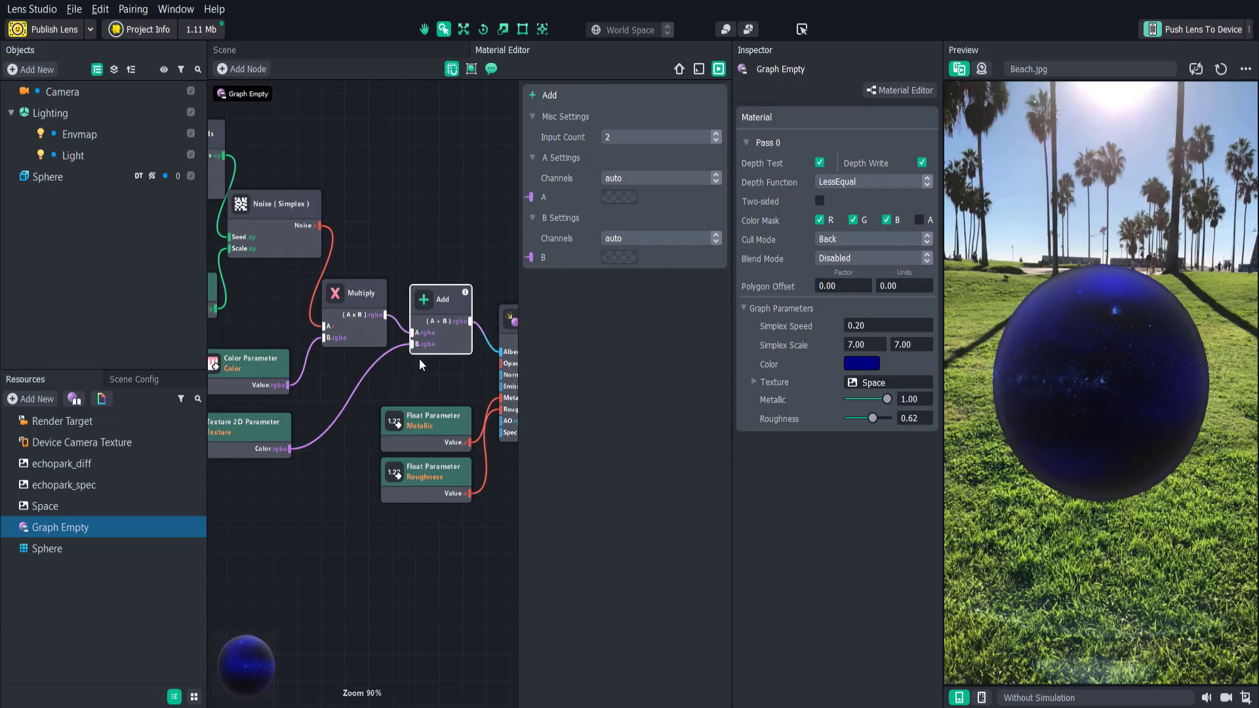
pyautogui.scroll(-3, 419, 358)
pyautogui.moveTo(411, 493); pyautogui.dragTo(354, 562, button='middle')
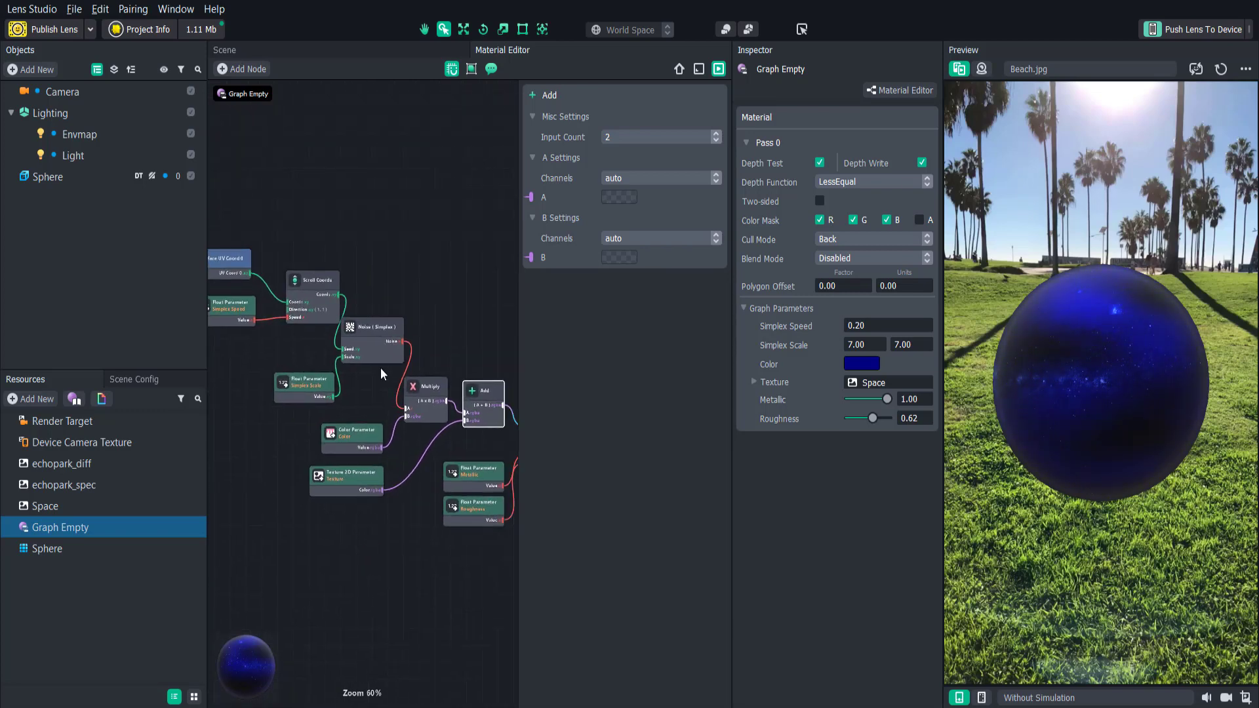
pyautogui.moveTo(222, 212); pyautogui.dragTo(353, 400)
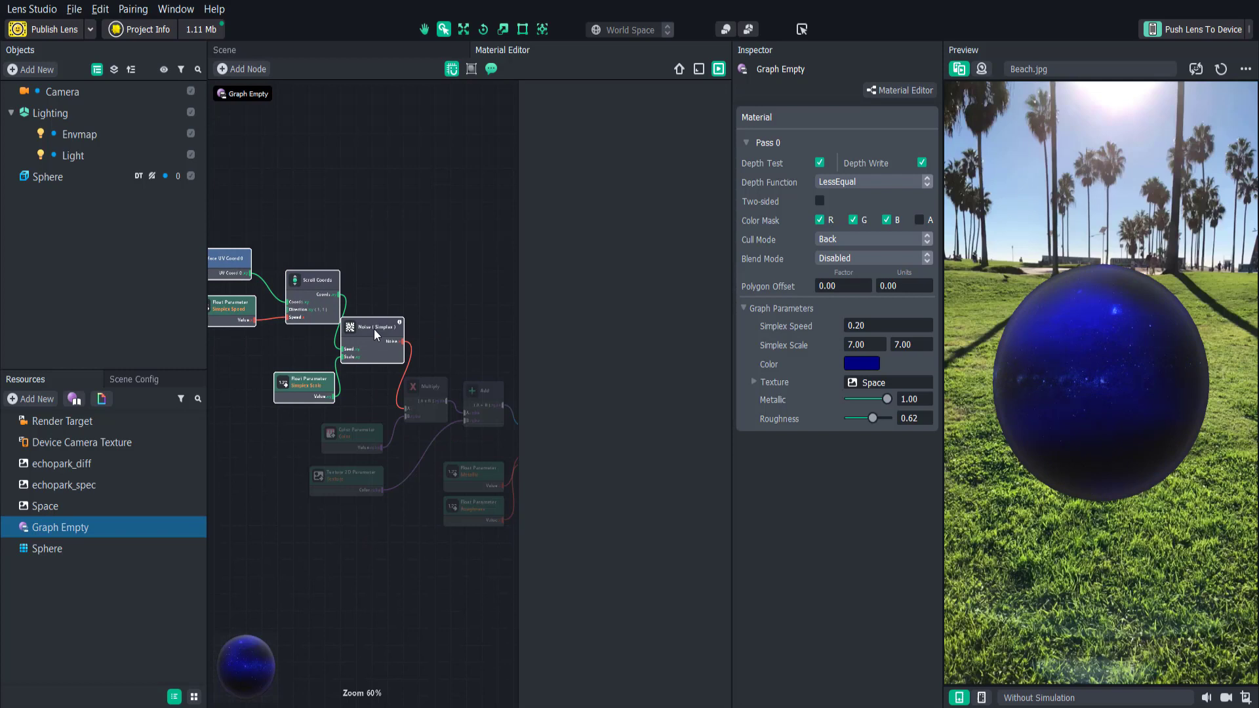
pyautogui.moveTo(374, 328); pyautogui.dragTo(229, 329)
pyautogui.rightClick(363, 311)
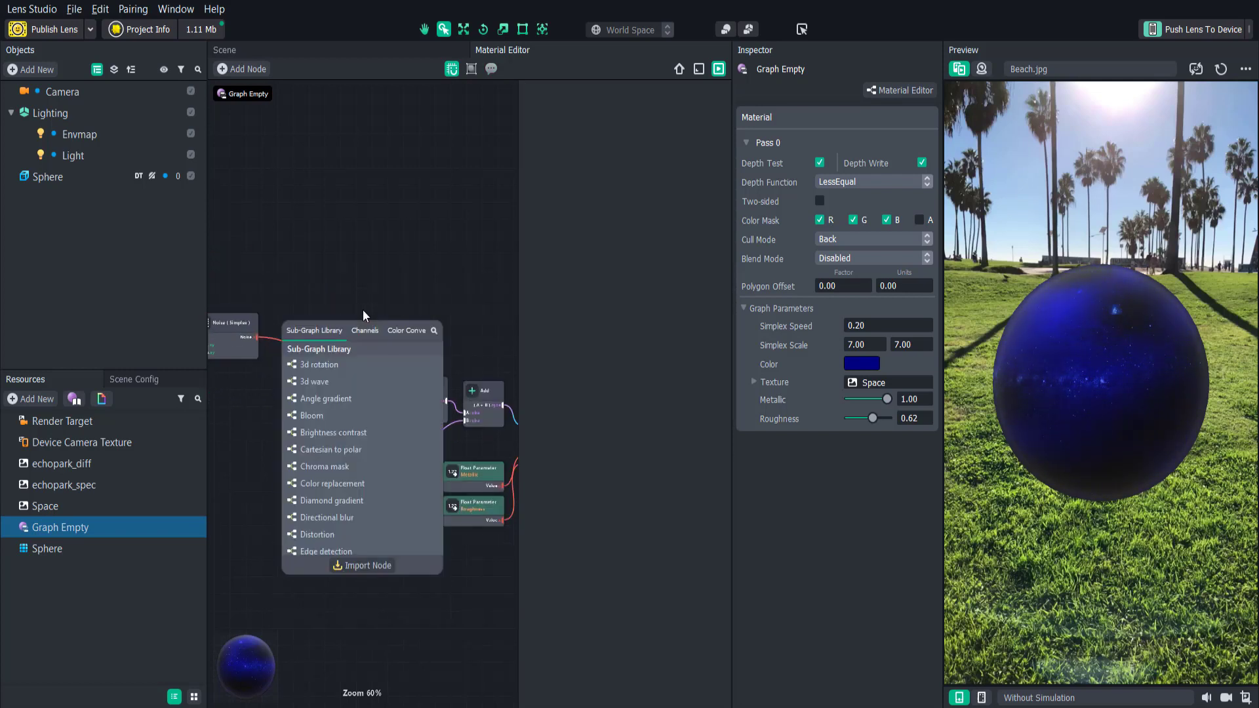
pyautogui.write('pow')
pyautogui.click(336, 353)
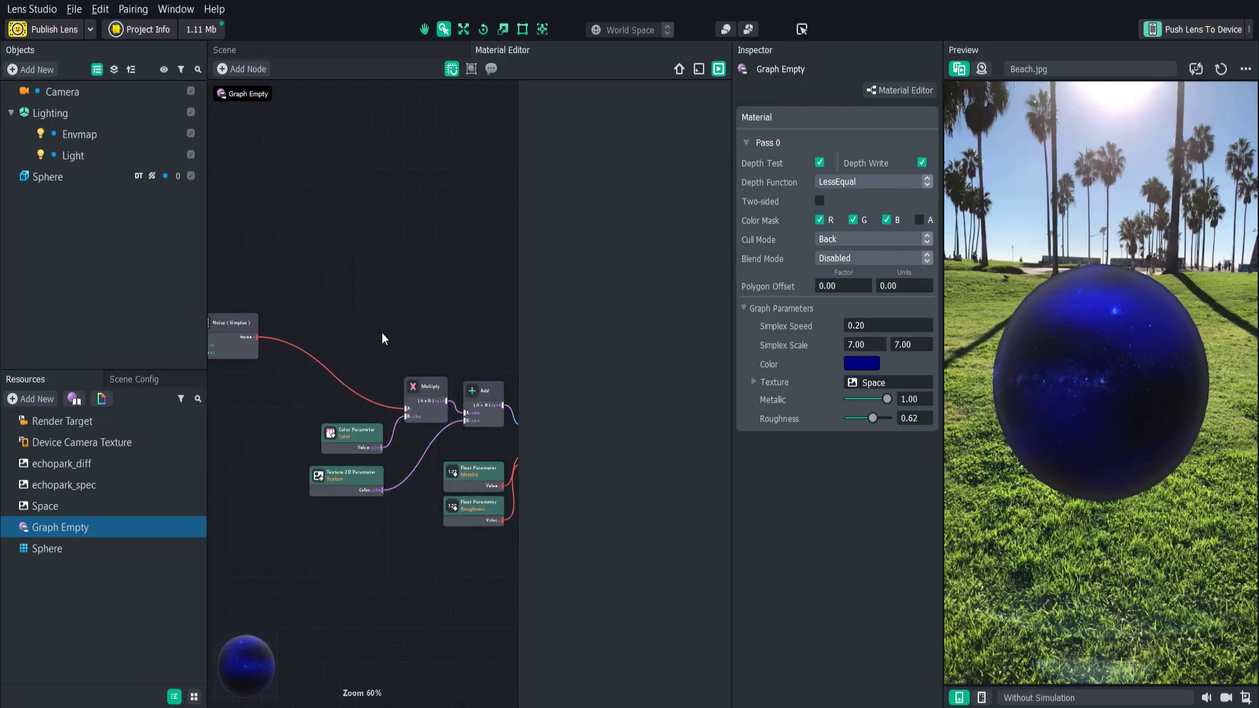
pyautogui.moveTo(396, 321); pyautogui.dragTo(320, 354)
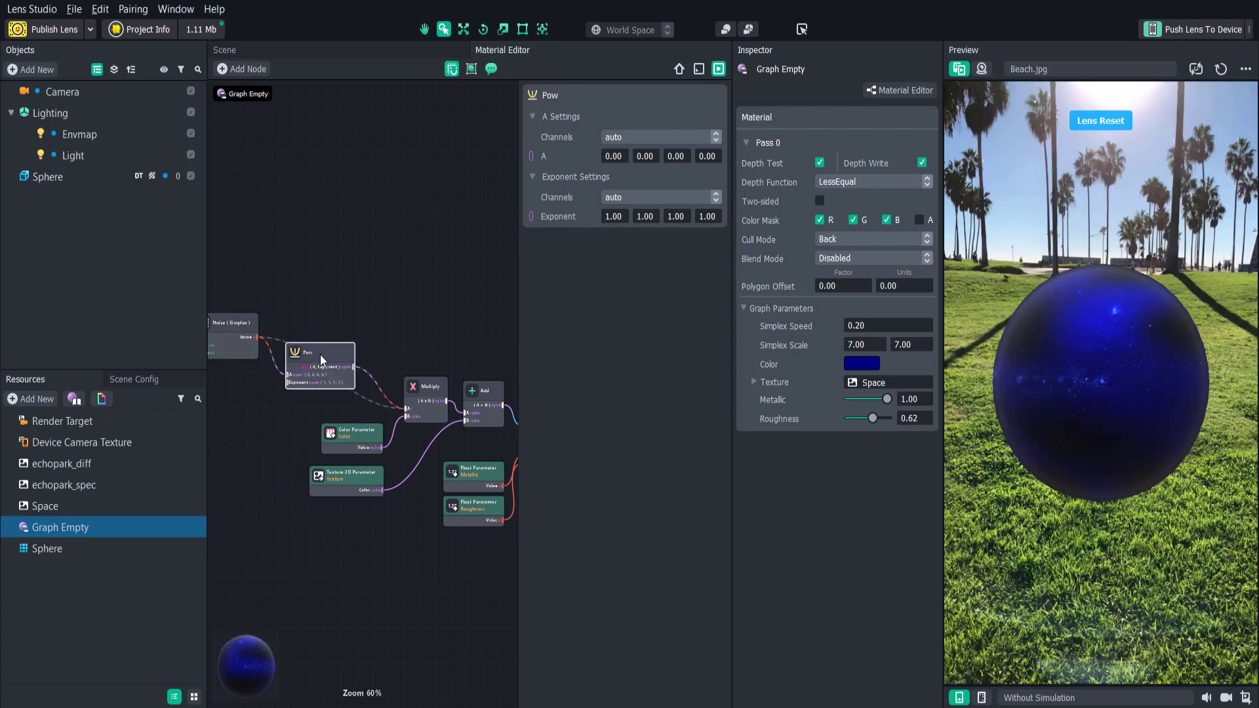
# - Add a Float Parameter titled Simplex Intensity, connect it to the Exponent input of Pow, and set its value to 2.00
pyautogui.rightClick(282, 428)
pyautogui.write('floa')
pyautogui.click(274, 468)
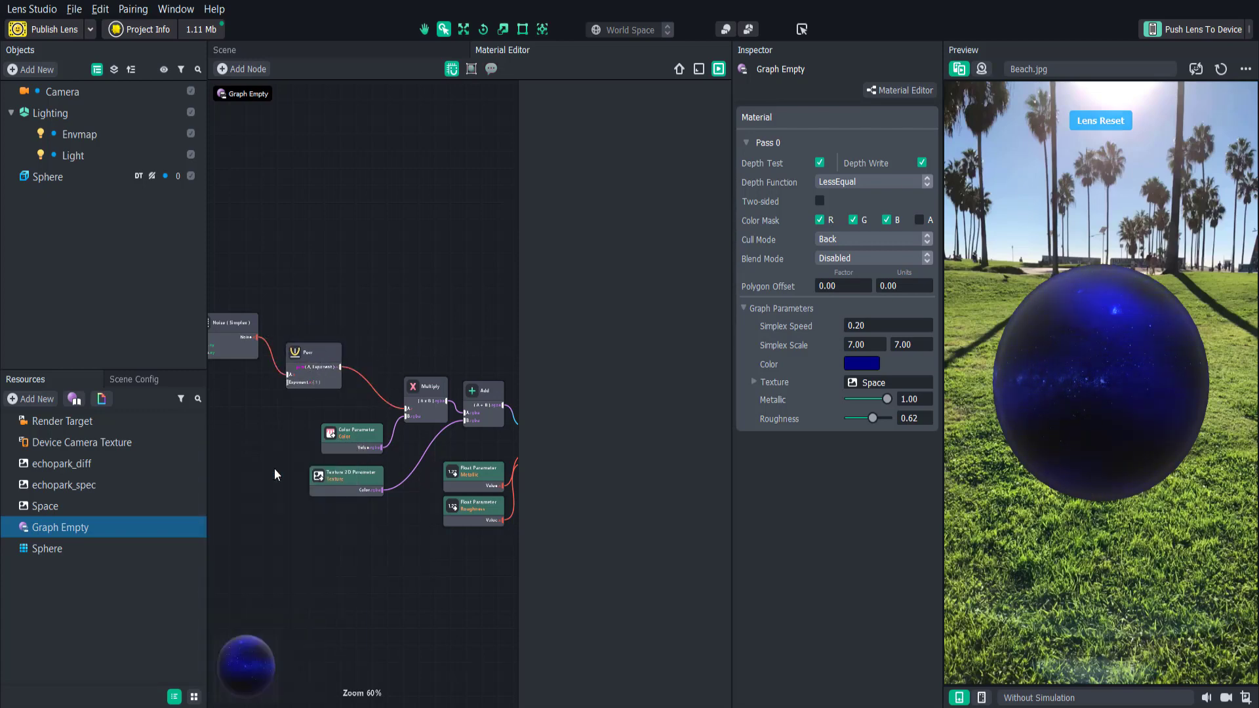
pyautogui.tripleClick(629, 137)
pyautogui.write('Simplex Intensity')
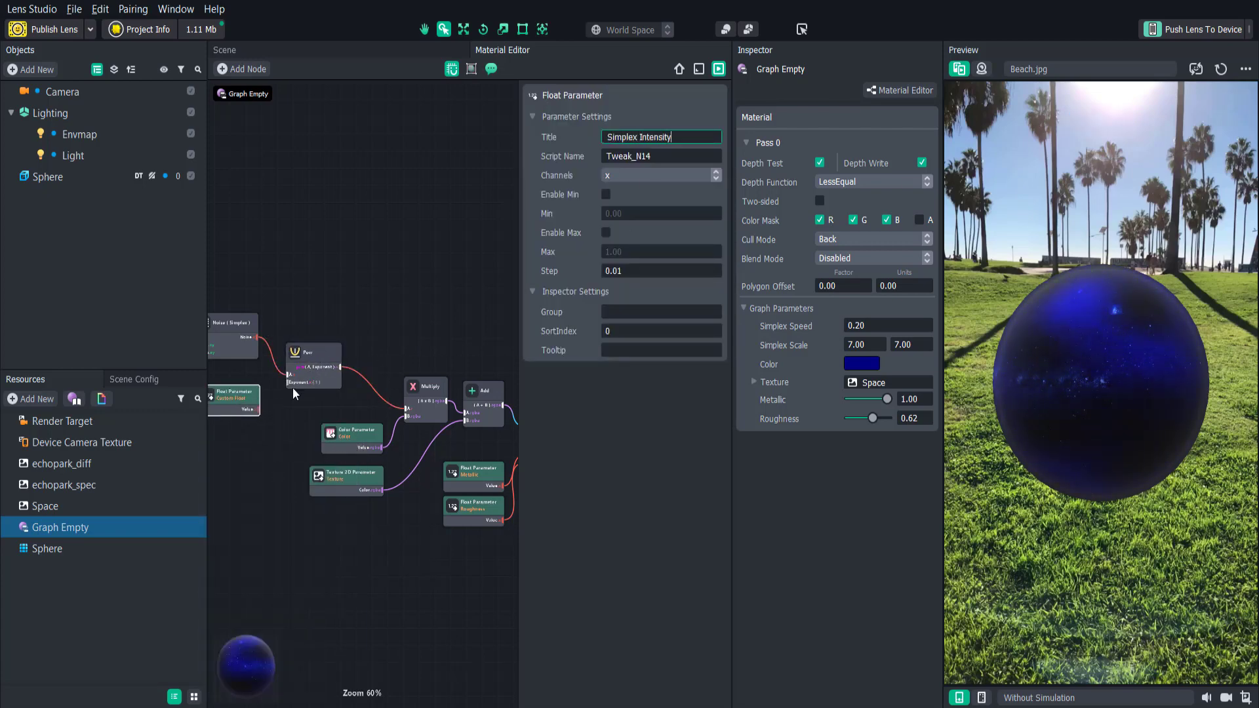
pyautogui.moveTo(260, 409); pyautogui.dragTo(288, 385)
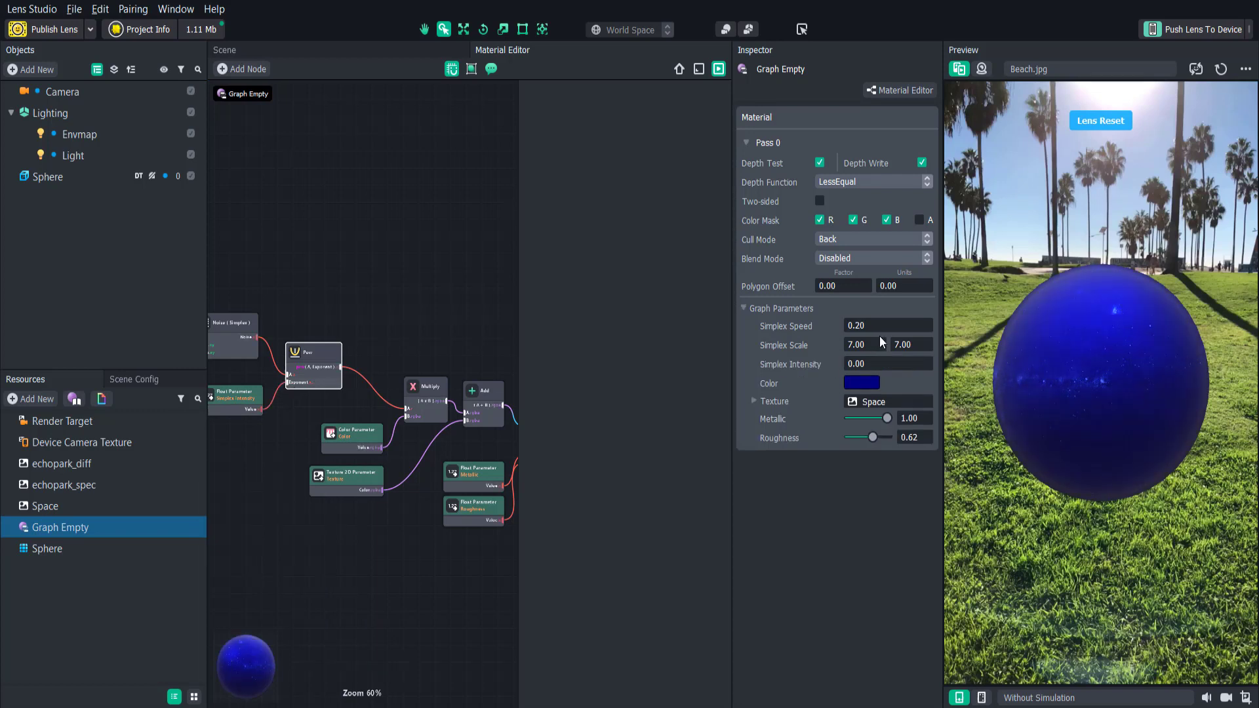
pyautogui.write('2')
pyautogui.press('Return')
# - Turn on the node previews for Pow, Multiply and Simplex noise, leaving the Add node's preview off
pyautogui.click(324, 358)
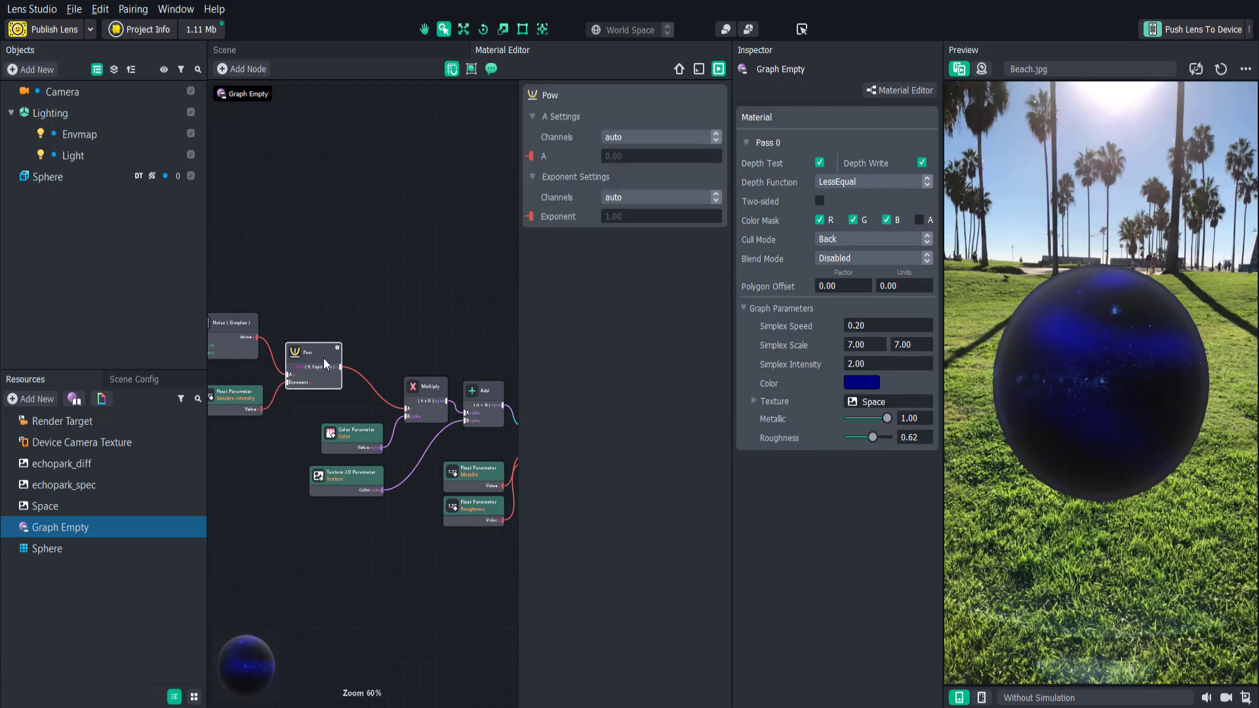
pyautogui.click(421, 388)
pyautogui.click(485, 393)
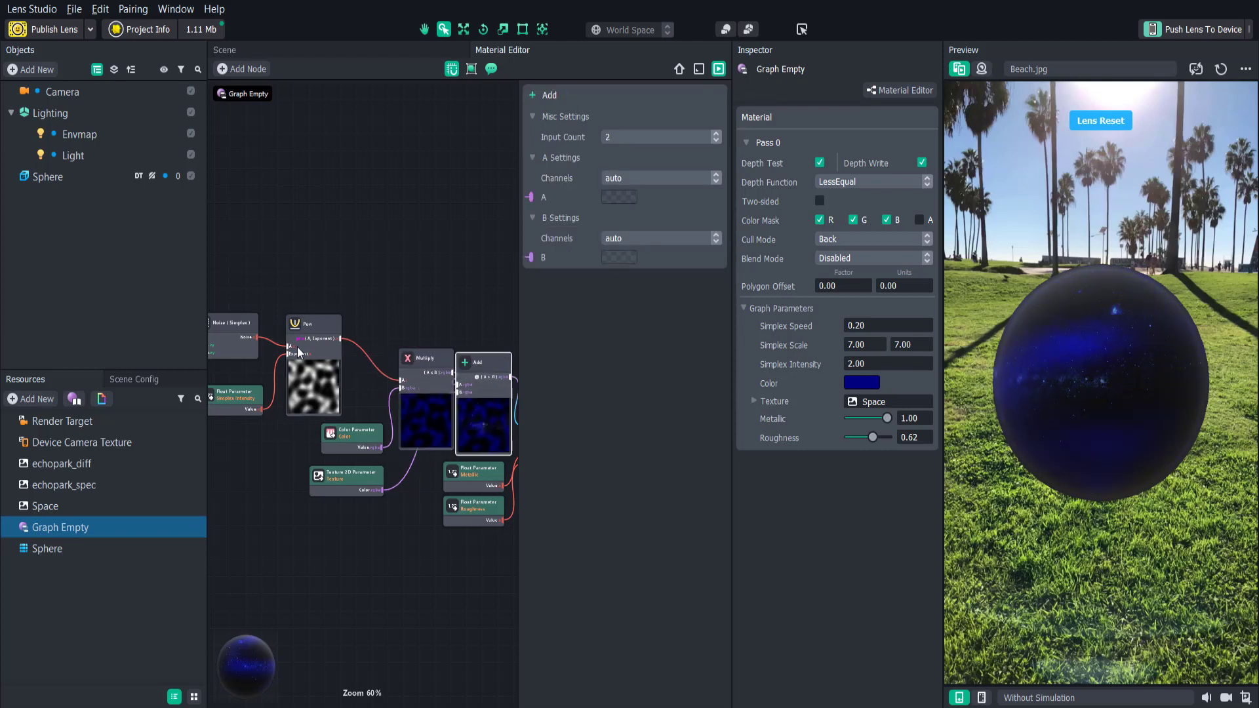
pyautogui.click(229, 325)
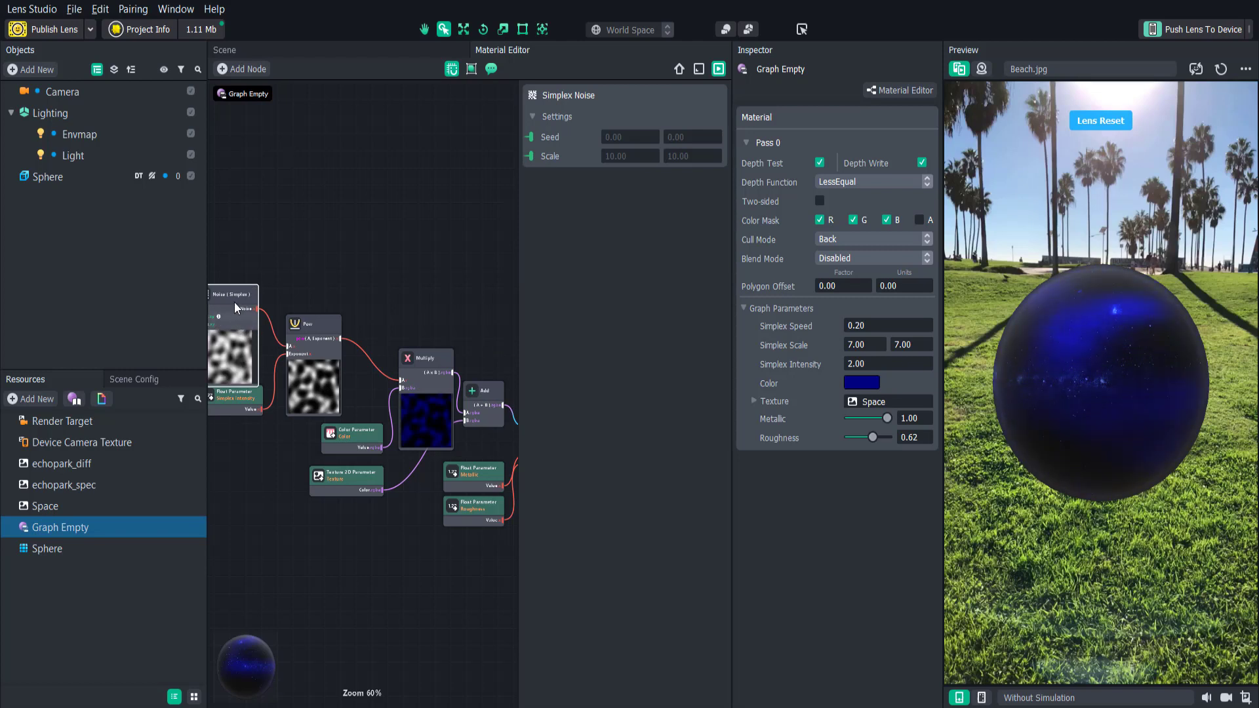
pyautogui.moveTo(234, 296); pyautogui.dragTo(235, 282)
# - Add a Voronoi Noise node above the Multiply node and connect the Scroll Coords output to its Seed input
pyautogui.moveTo(418, 527); pyautogui.dragTo(402, 480, button='middle')
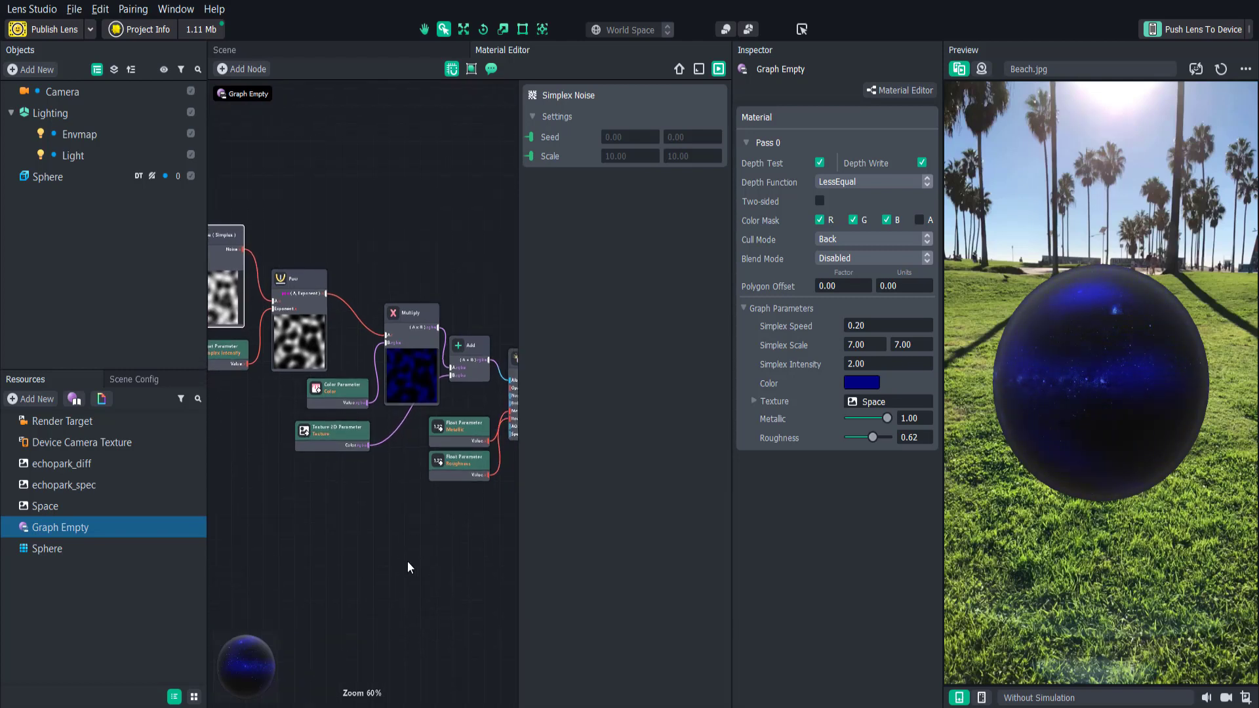
pyautogui.moveTo(407, 561); pyautogui.dragTo(400, 598, button='middle')
pyautogui.click(393, 292)
pyautogui.press('Tab')
pyautogui.write('comm')
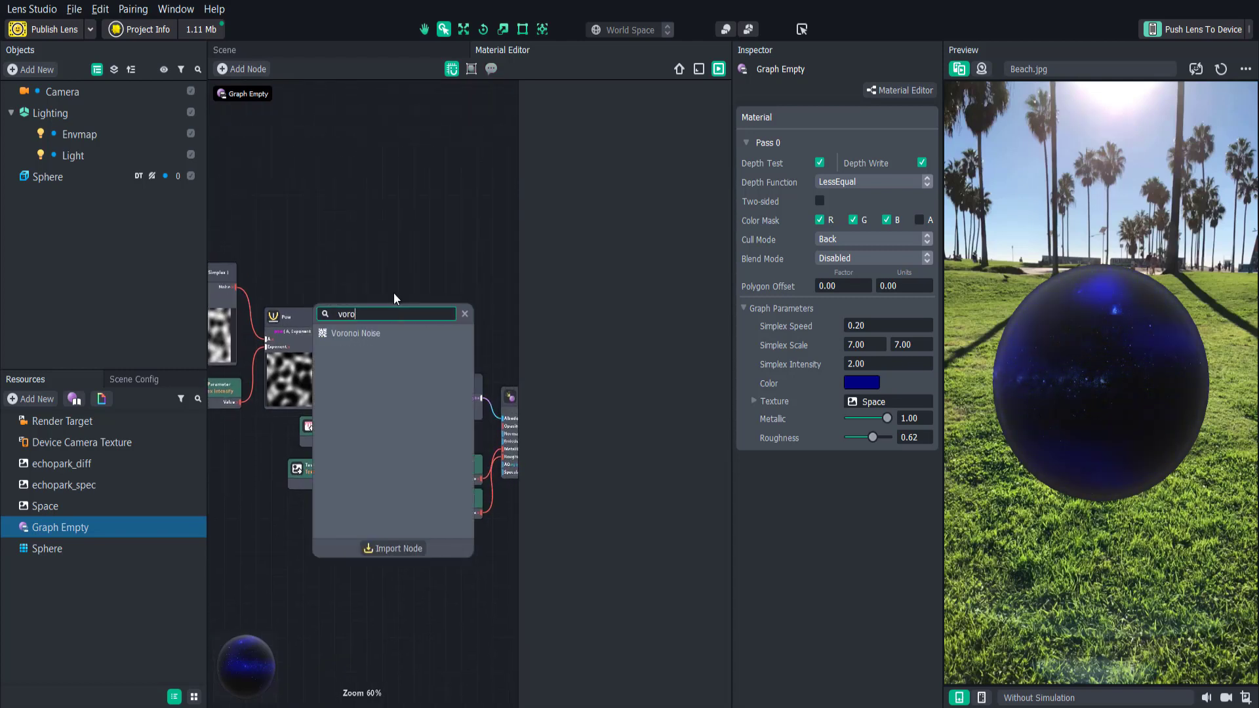
pyautogui.click(351, 329)
pyautogui.moveTo(419, 307); pyautogui.dragTo(407, 236)
pyautogui.moveTo(314, 282); pyautogui.dragTo(426, 300, button='middle')
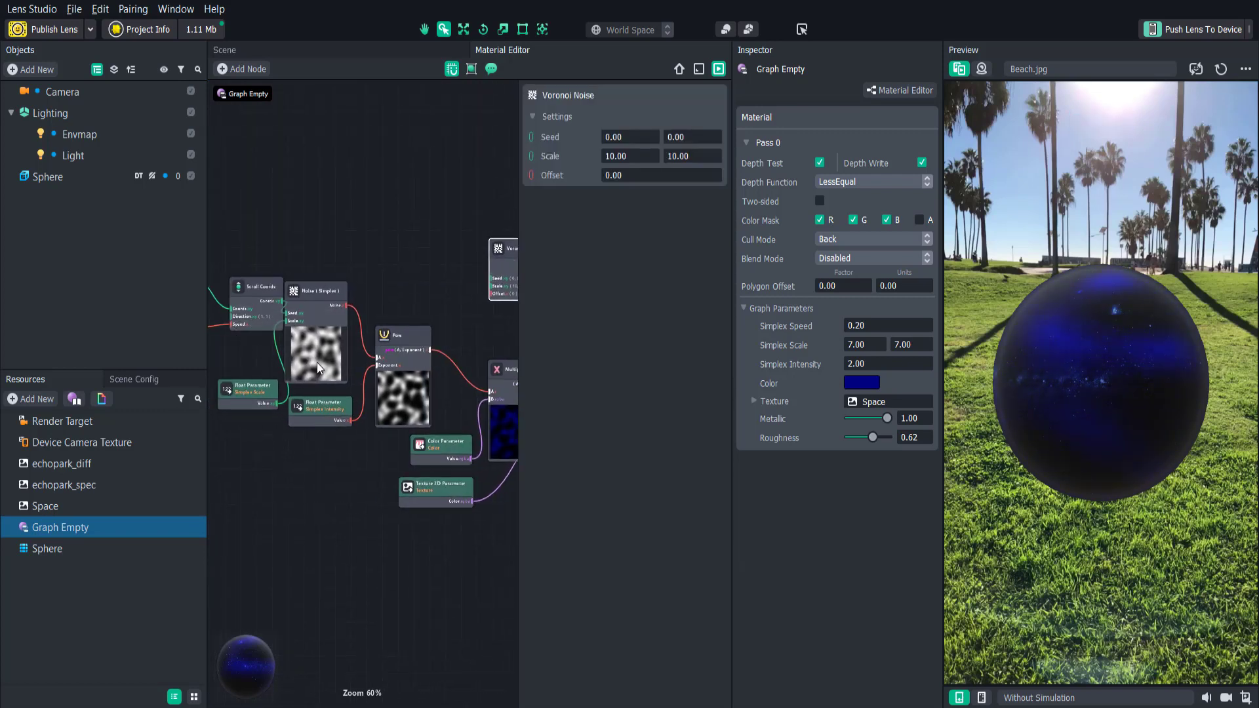
pyautogui.moveTo(234, 326); pyautogui.dragTo(266, 297, button='middle')
pyautogui.moveTo(270, 281); pyautogui.dragTo(383, 281)
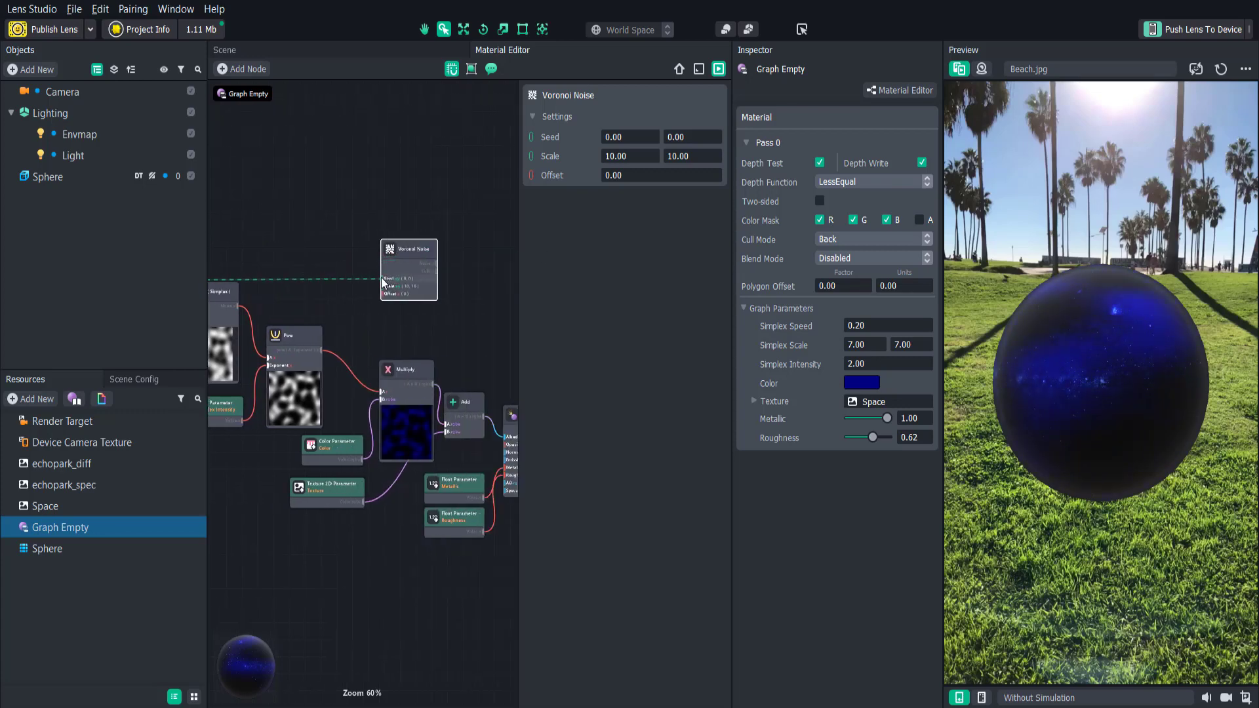
# - Add a Float Parameter titled Voronoi Scale with xy channels and connect it to the Scale input of Voronoi Noise
pyautogui.click(400, 318)
pyautogui.rightClick(401, 324)
pyautogui.write('float')
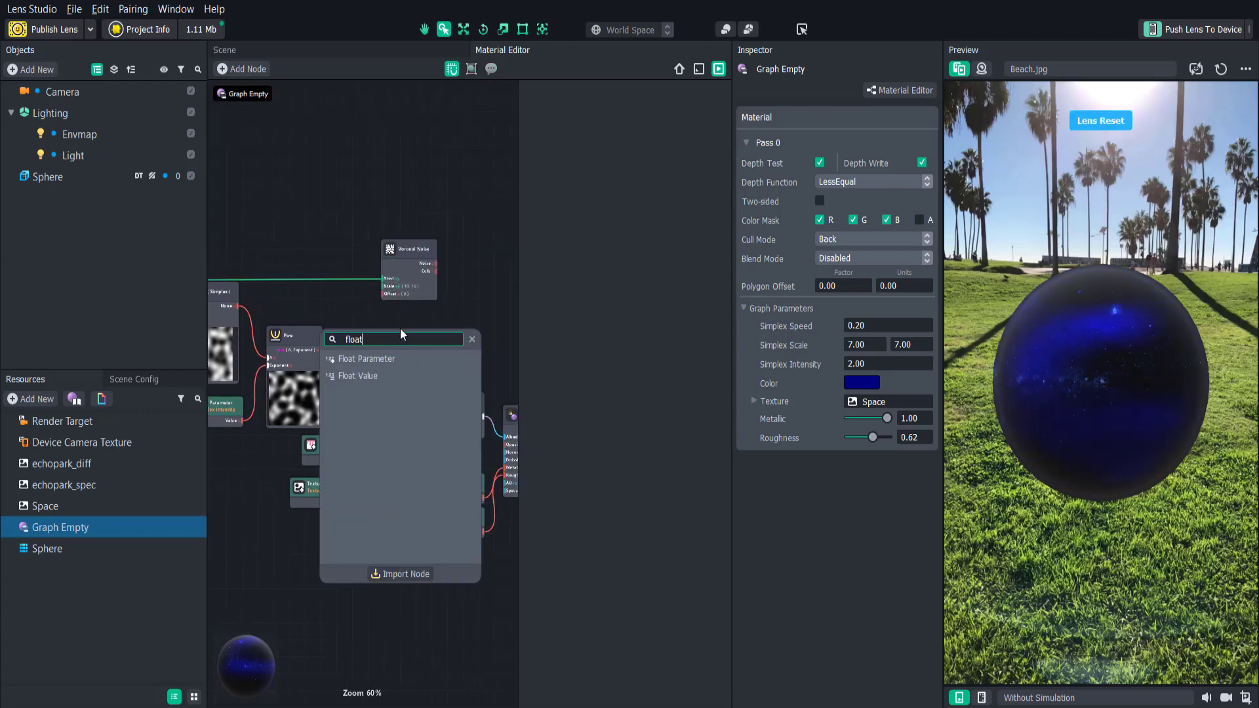
pyautogui.press('Return')
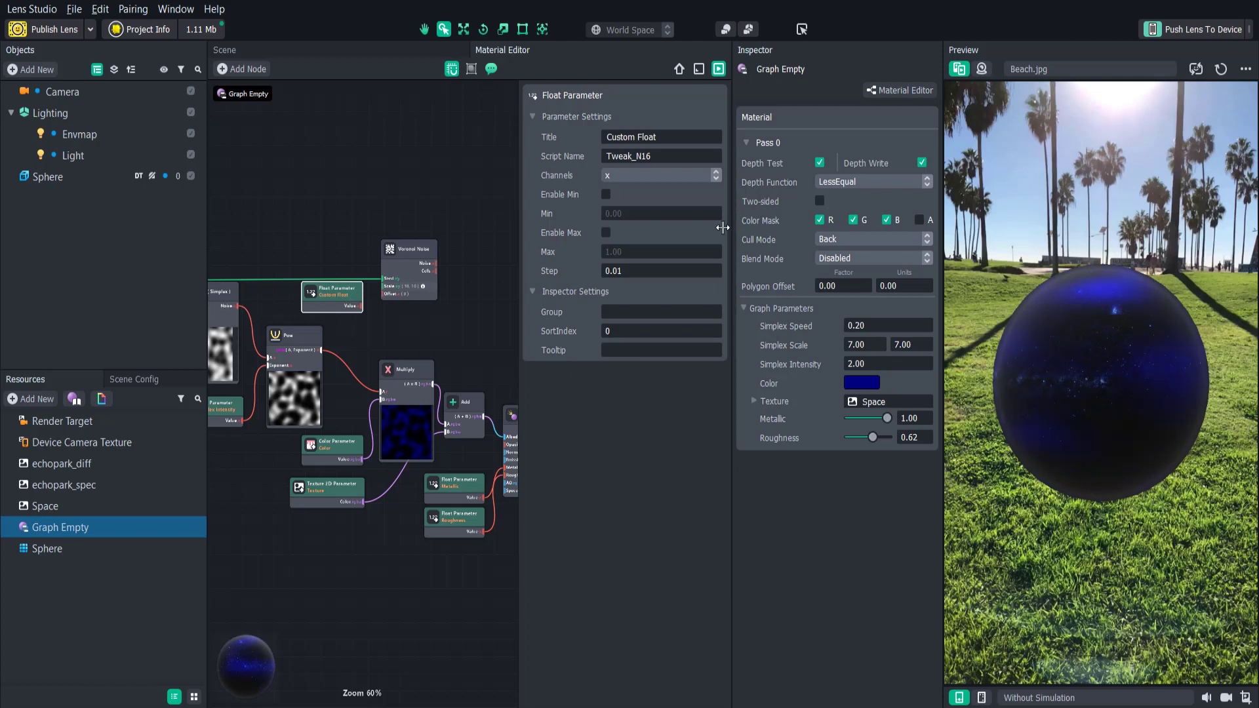
pyautogui.click(661, 136)
pyautogui.write('Voronoi Scale')
pyautogui.click(637, 169)
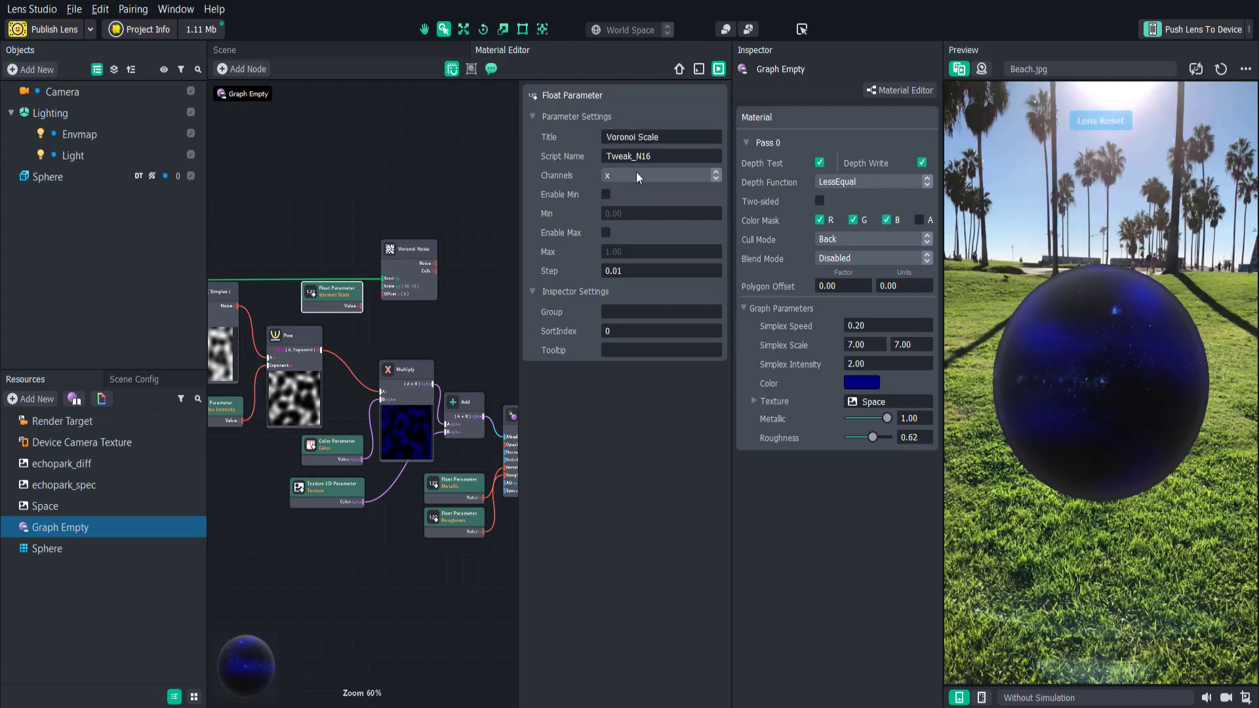
pyautogui.click(638, 155)
pyautogui.moveTo(361, 305); pyautogui.dragTo(328, 237)
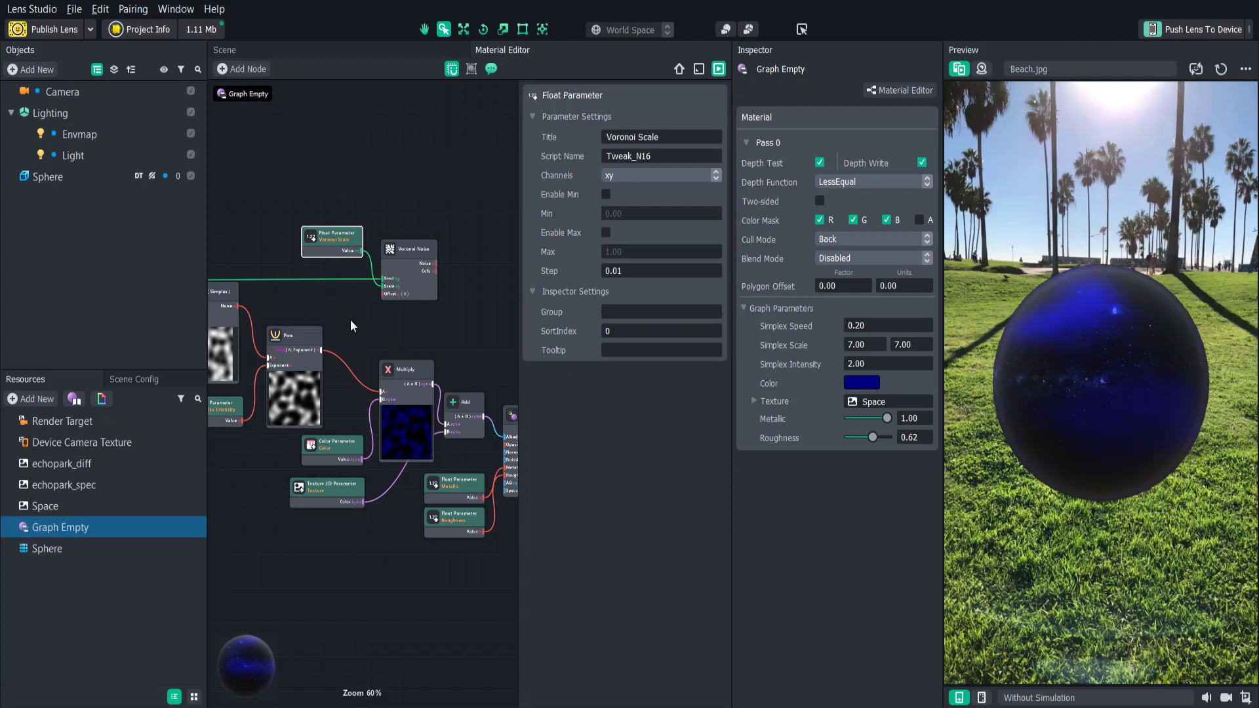
# - Set the inspector group to Voronoi for Voronoi Scale, and to Simplex for Simplex Intensity and Color
pyautogui.click(616, 311)
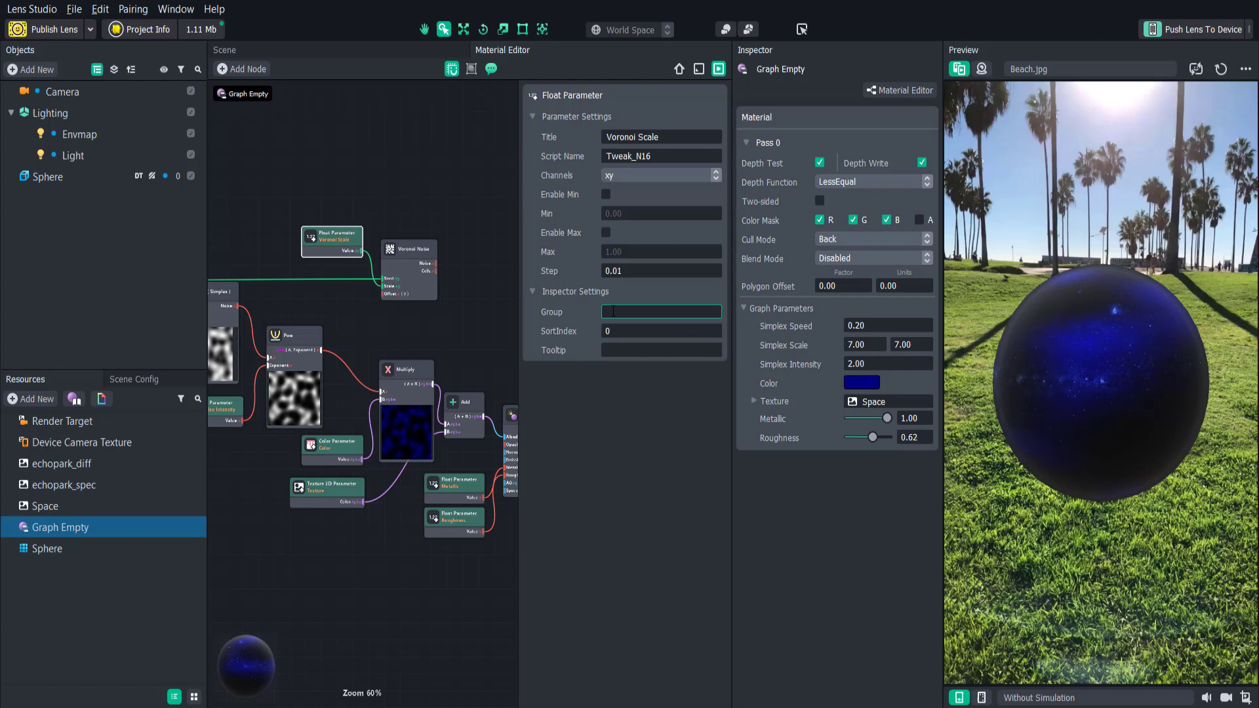
pyautogui.write('Voronoi')
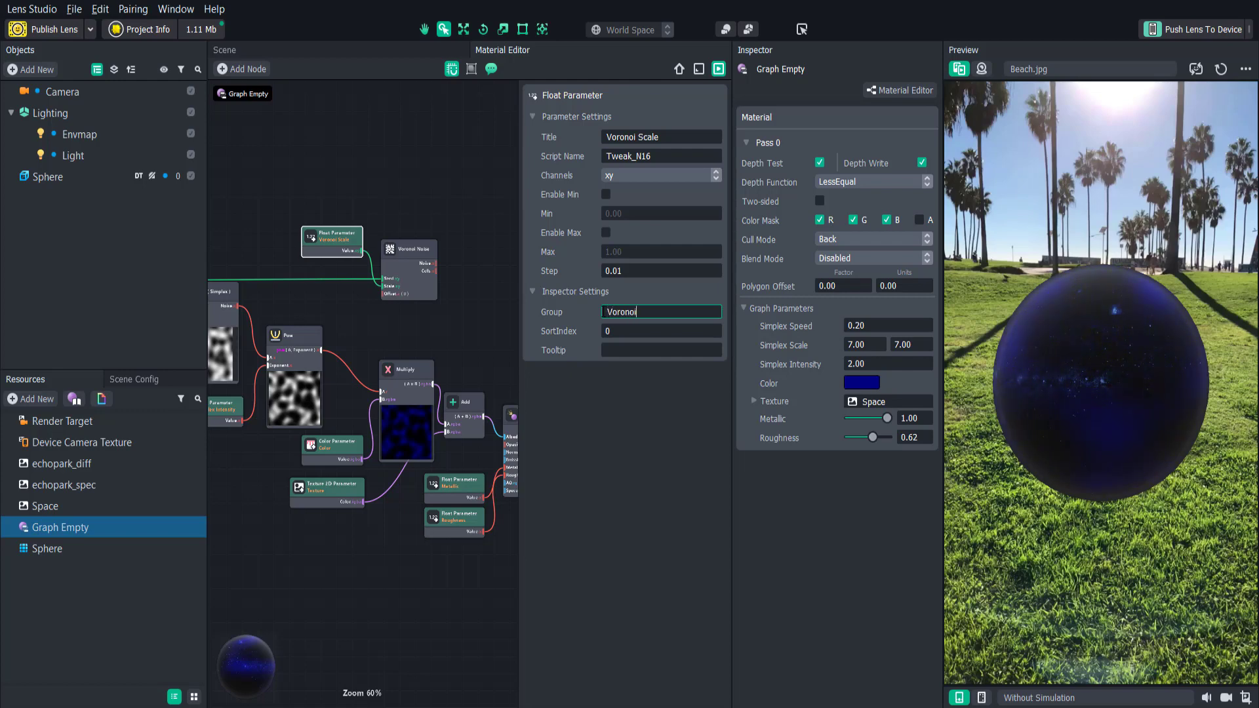
pyautogui.click(226, 409)
pyautogui.click(675, 312)
pyautogui.write('Simplex')
pyautogui.click(333, 448)
pyautogui.click(632, 217)
pyautogui.write('Simplex')
pyautogui.click(328, 490)
pyautogui.click(634, 273)
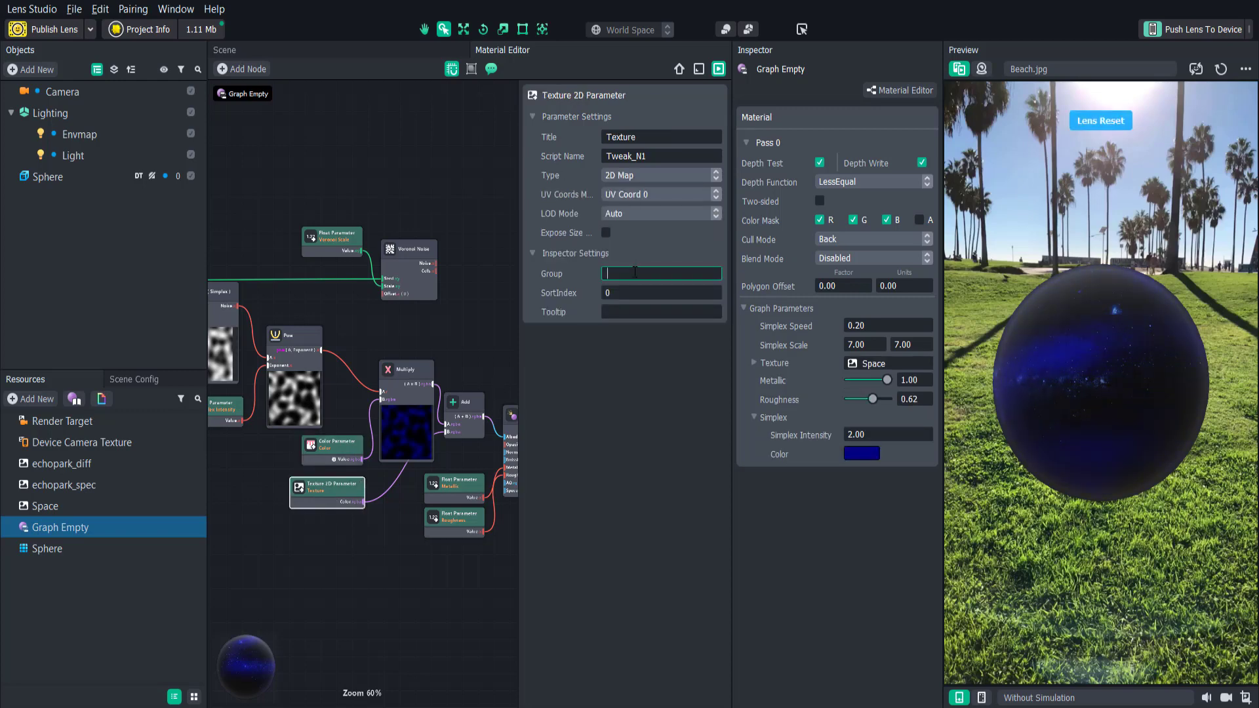
# - Assign the Simplex Scale and Simplex Speed parameters to the Simplex inspector group
pyautogui.moveTo(257, 462); pyautogui.dragTo(301, 434, button='middle')
pyautogui.click(224, 390)
pyautogui.click(634, 311)
pyautogui.write('Simplex')
pyautogui.click(282, 339)
pyautogui.click(670, 311)
pyautogui.write('Simplex')
pyautogui.click(649, 484)
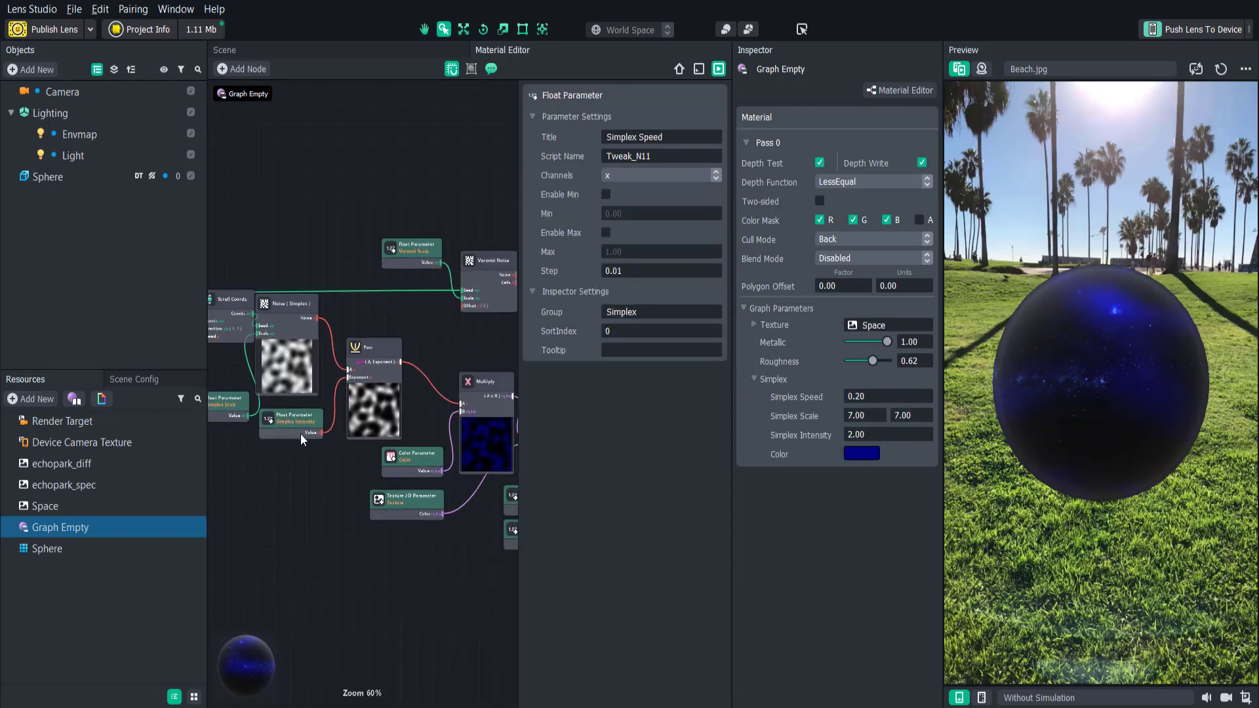
# - Move the Voronoi Noise node and its Voronoi Scale parameter together, closer to the Simplex noise nodes
pyautogui.moveTo(440, 340); pyautogui.dragTo(354, 339, button='middle')
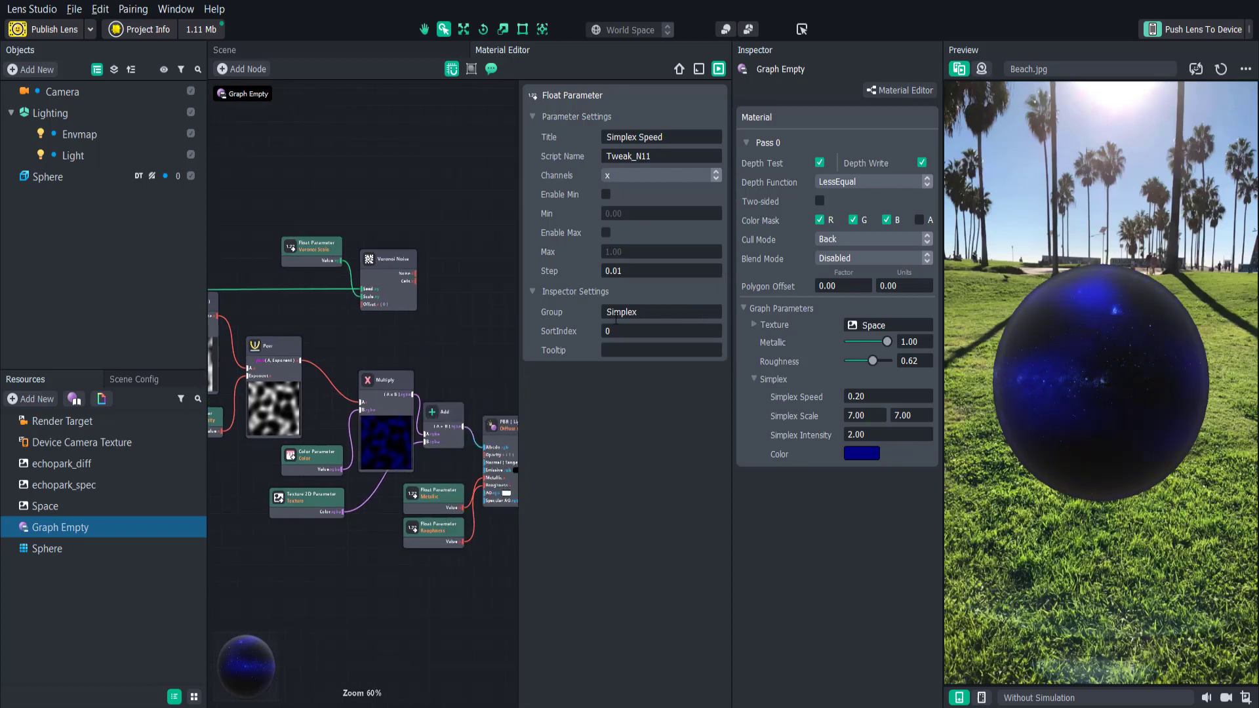
pyautogui.moveTo(301, 214); pyautogui.dragTo(384, 321)
pyautogui.moveTo(389, 250); pyautogui.dragTo(331, 254)
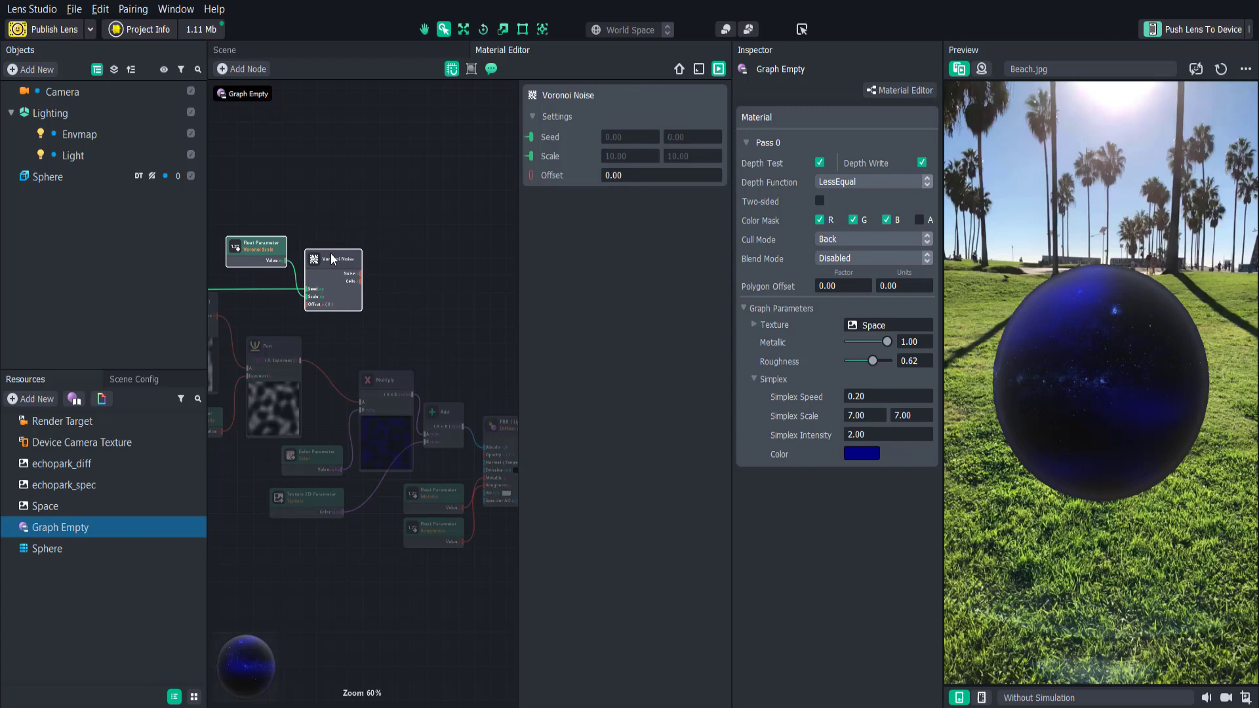
# - Sum the Voronoi Noise and Pow outputs in a new Add node and feed it into input A of the color Multiply node
pyautogui.click(425, 310)
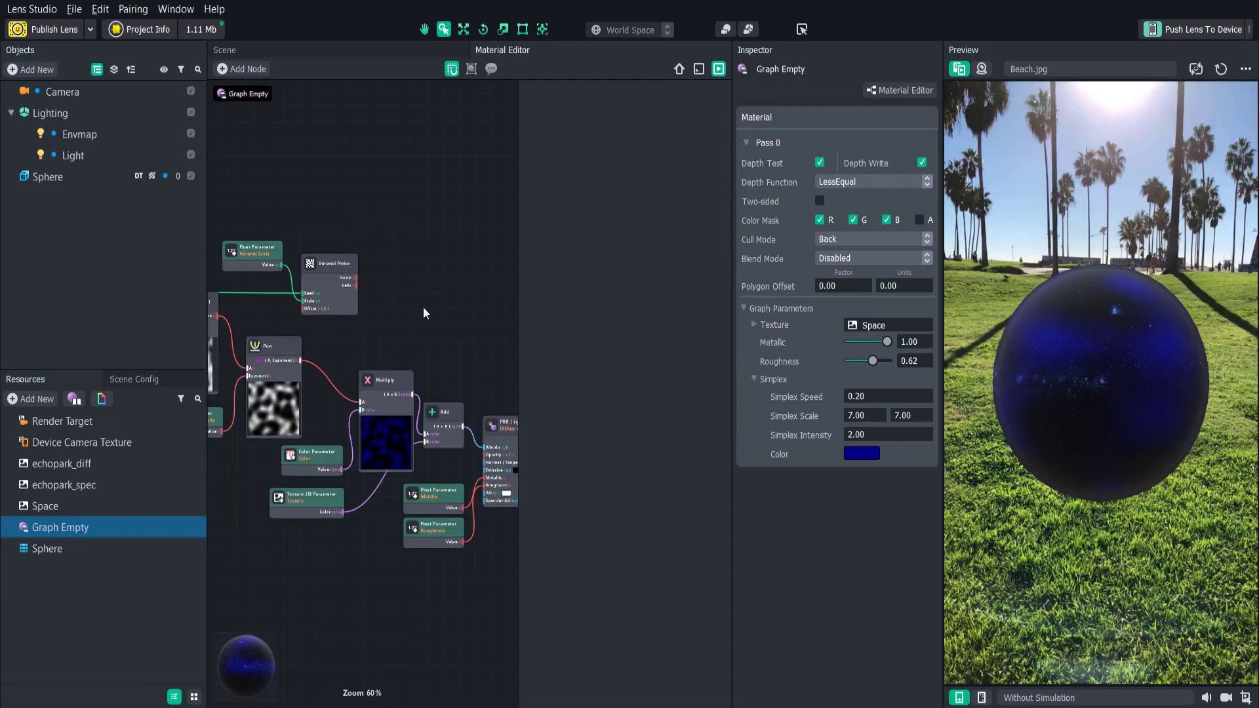
pyautogui.press('Tab')
pyautogui.write('add')
pyautogui.click(385, 348)
pyautogui.moveTo(442, 312); pyautogui.dragTo(388, 301)
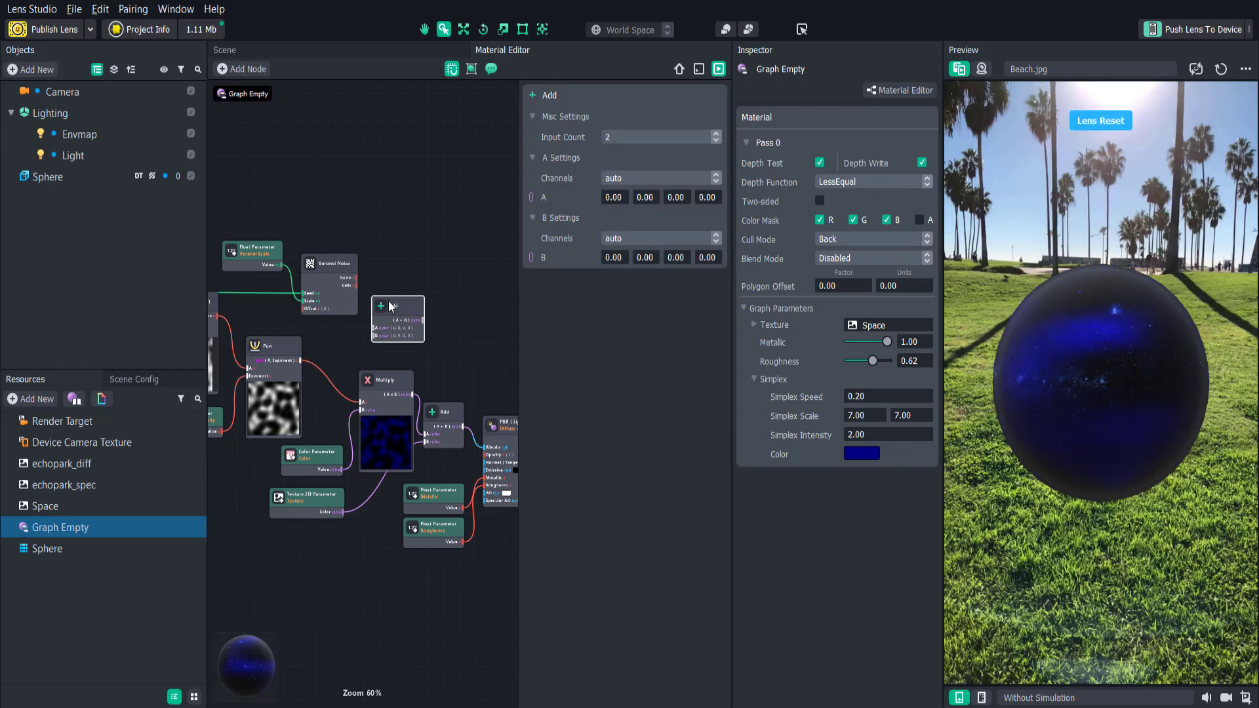
pyautogui.moveTo(359, 403); pyautogui.dragTo(356, 277)
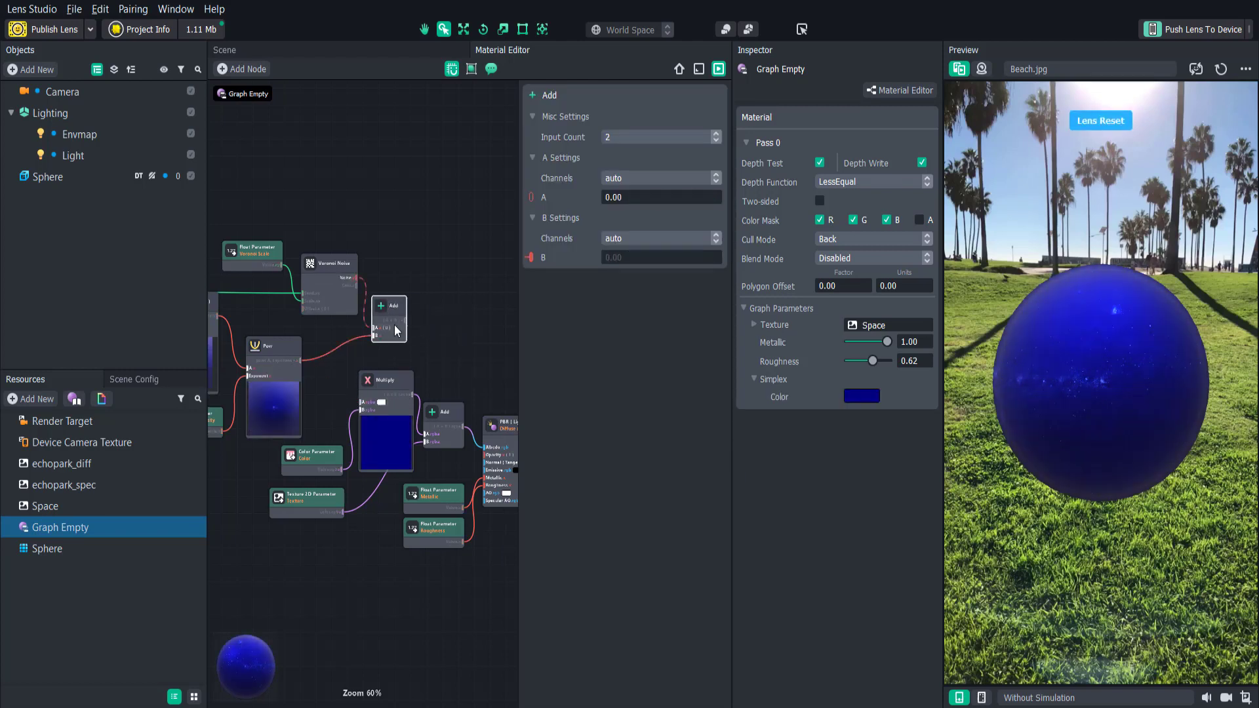
pyautogui.moveTo(405, 320); pyautogui.dragTo(361, 402)
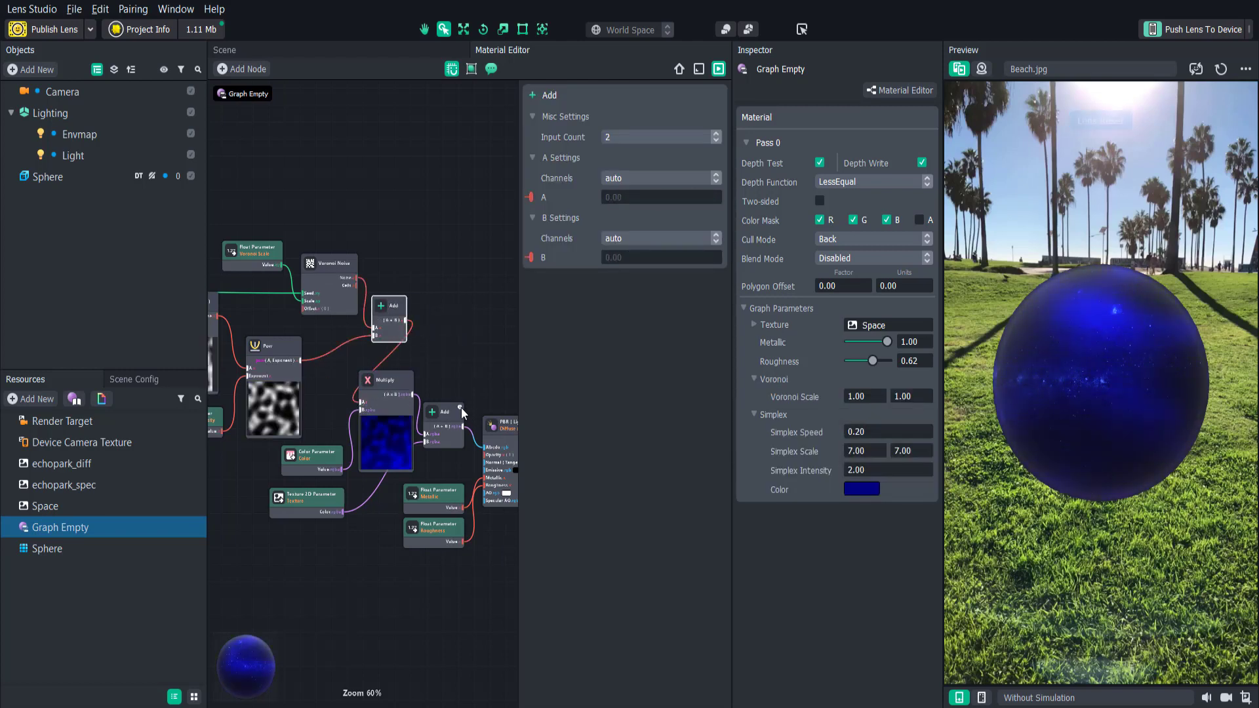
# - Set both Voronoi Scale values to 6 and move the Simplex noise nodes lower to clear space beside Voronoi Noise
pyautogui.moveTo(359, 335); pyautogui.dragTo(401, 320, button='middle')
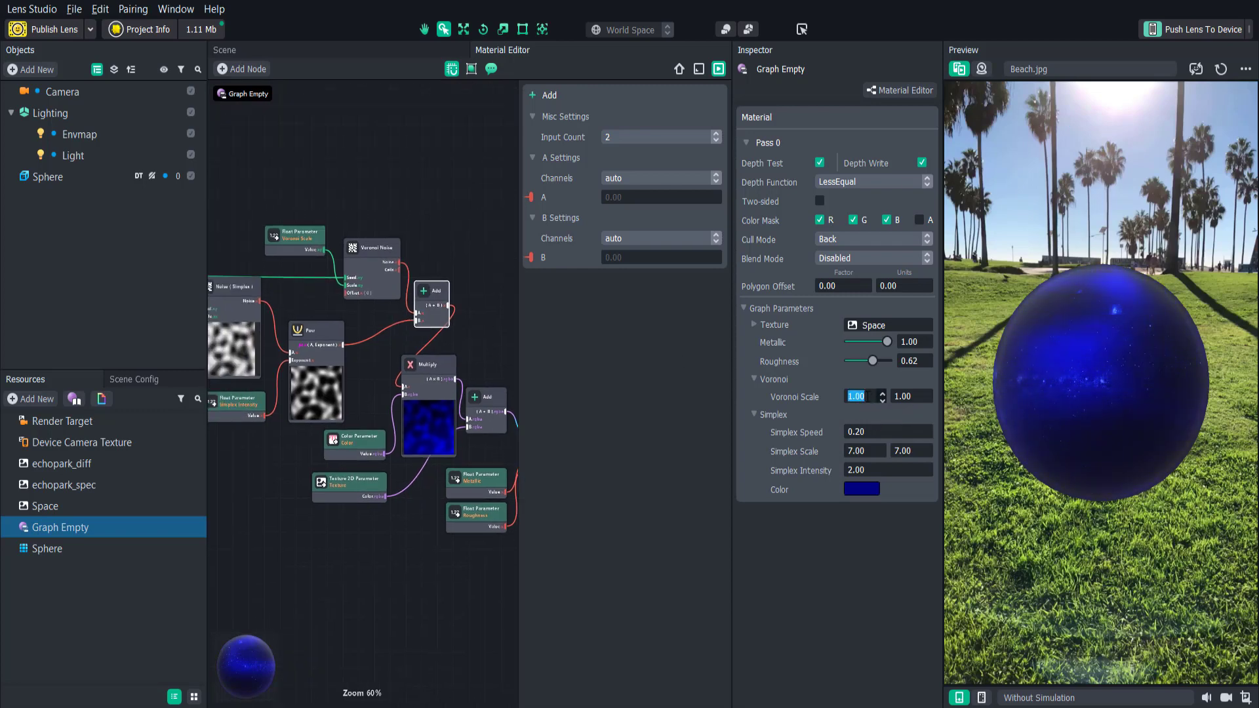
pyautogui.moveTo(243, 306); pyautogui.dragTo(356, 301, button='middle')
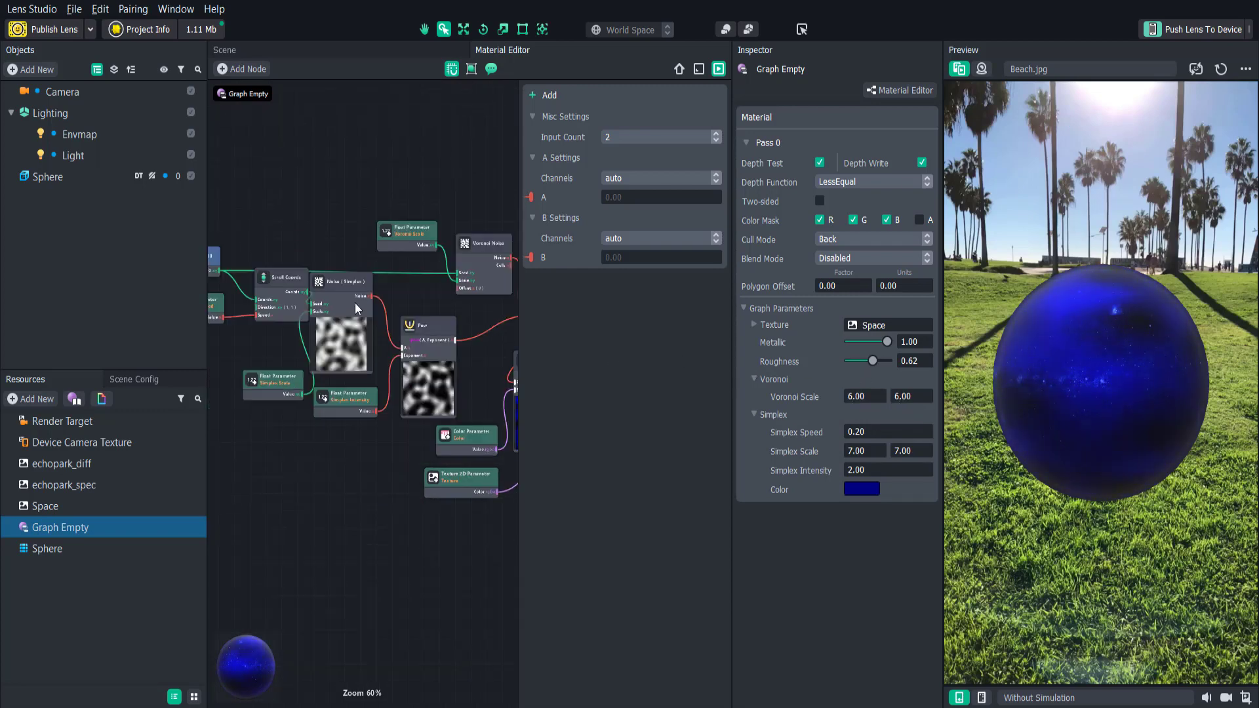
pyautogui.doubleClick(355, 302)
pyautogui.moveTo(224, 230); pyautogui.dragTo(301, 461)
# - Add an Elapsed Time node and connect its Time output to the Offset input of Voronoi Noise
pyautogui.rightClick(321, 317)
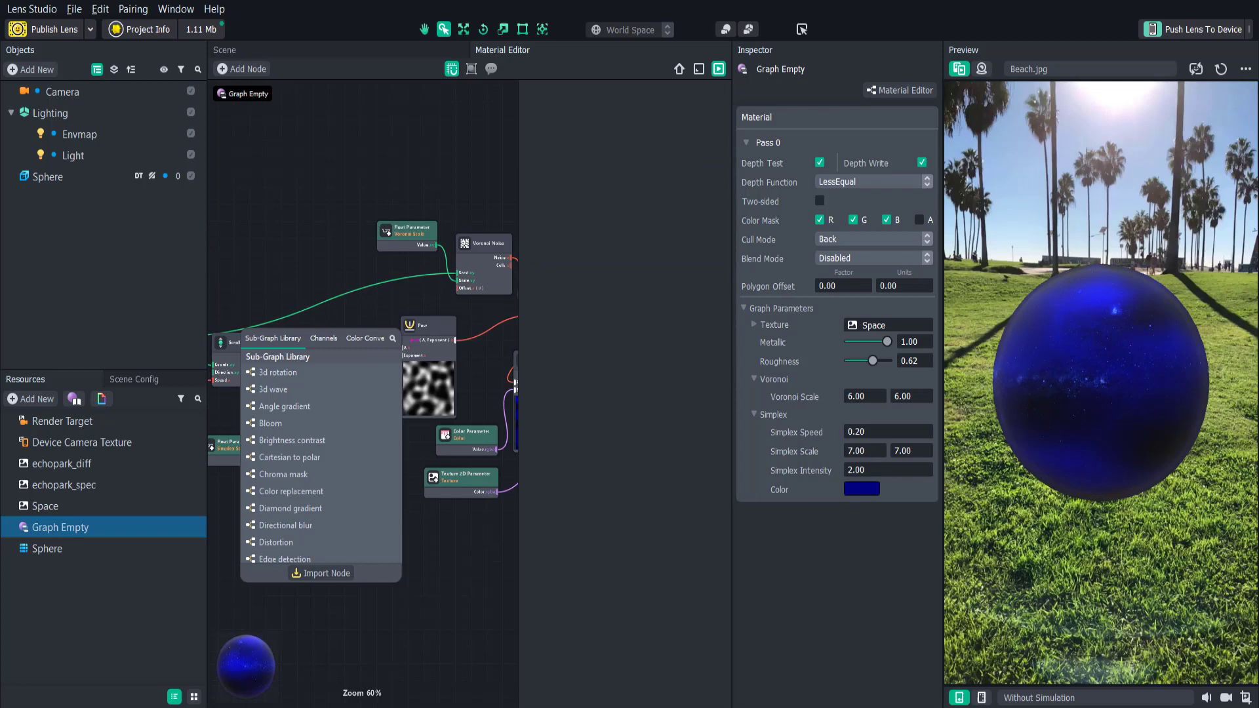
pyautogui.write('elap')
pyautogui.click(311, 351)
pyautogui.moveTo(371, 319); pyautogui.dragTo(459, 289)
# - Add a Float Parameter titled Voronoi Speed in the Voronoi group and connect it to the Elapsed Time multiplier
pyautogui.rightClick(321, 321)
pyautogui.write('floa')
pyautogui.click(287, 362)
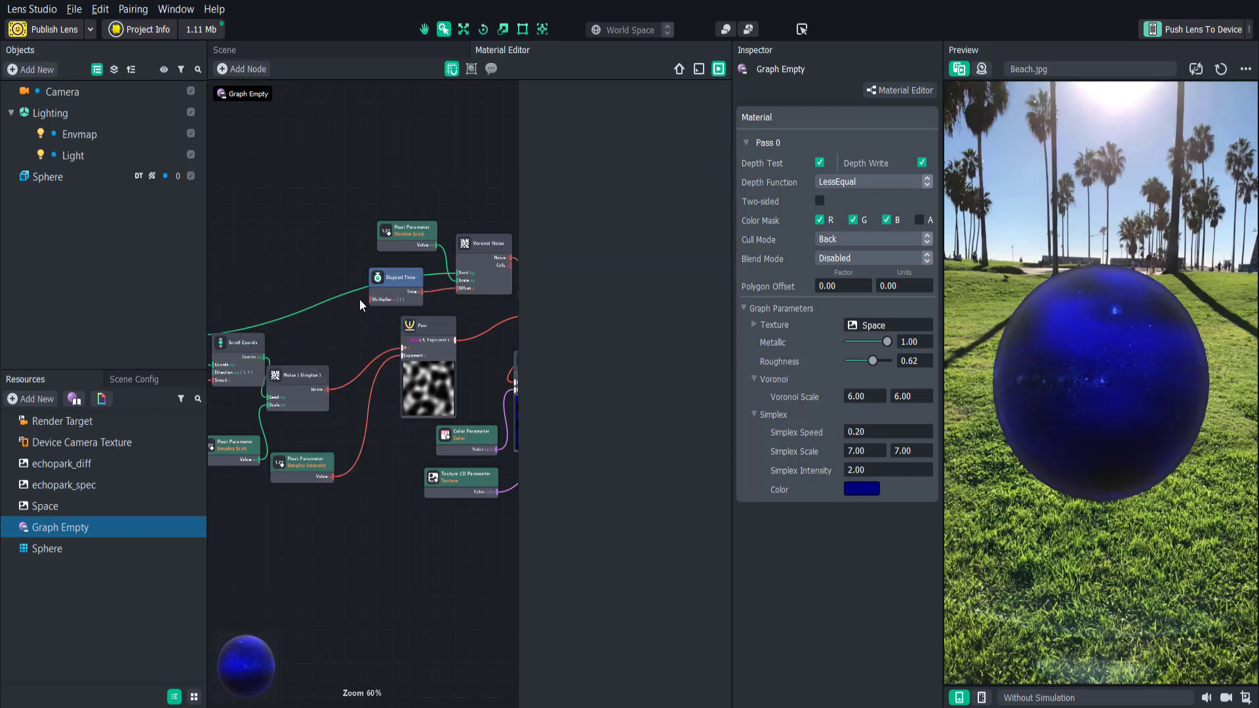
pyautogui.moveTo(347, 328); pyautogui.dragTo(304, 270)
pyautogui.click(604, 313)
pyautogui.write('Voronoi')
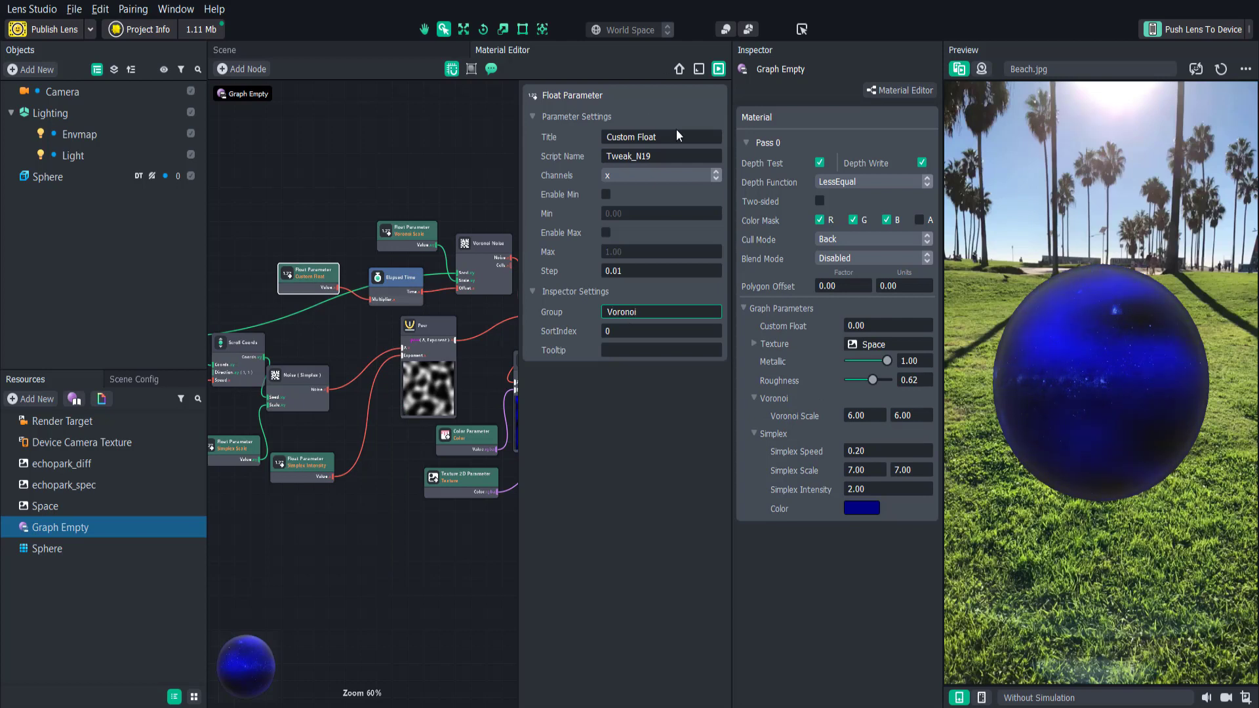
pyautogui.tripleClick(675, 136)
pyautogui.write('Voronoi Speed')
pyautogui.press('Return')
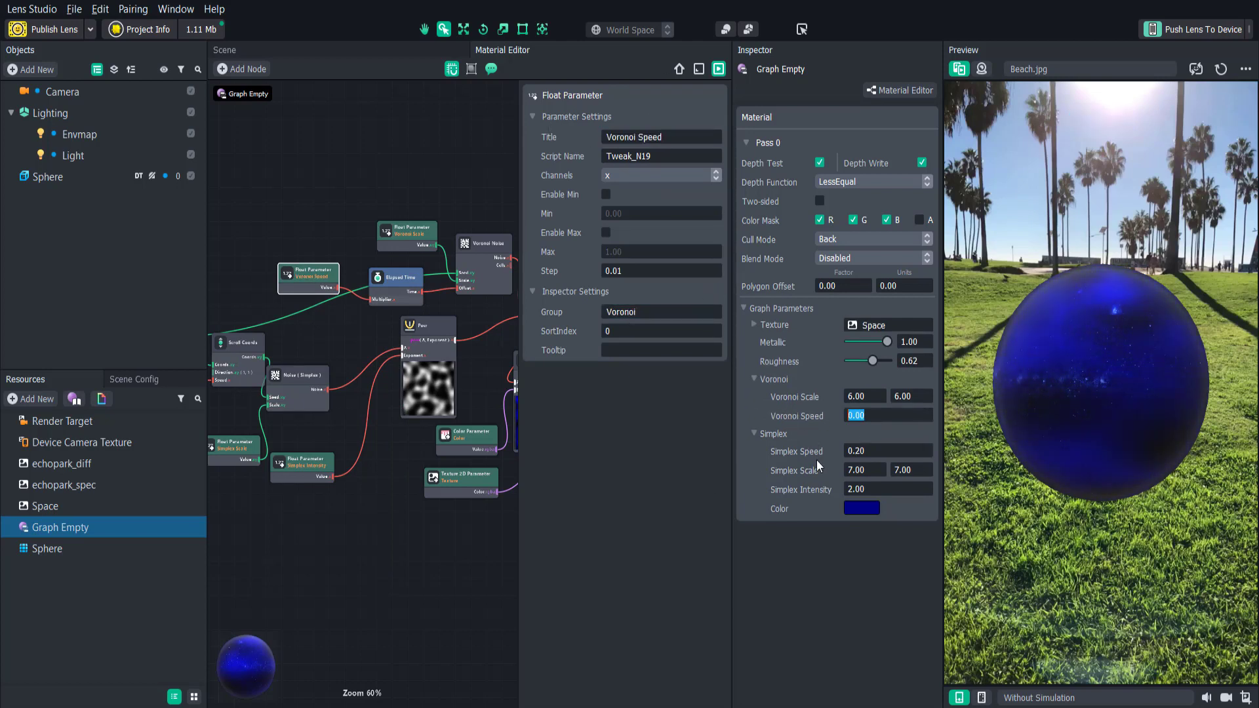
# - Set Voronoi Speed to 6 and both Voronoi Scale values to 4
pyautogui.doubleClick(857, 416)
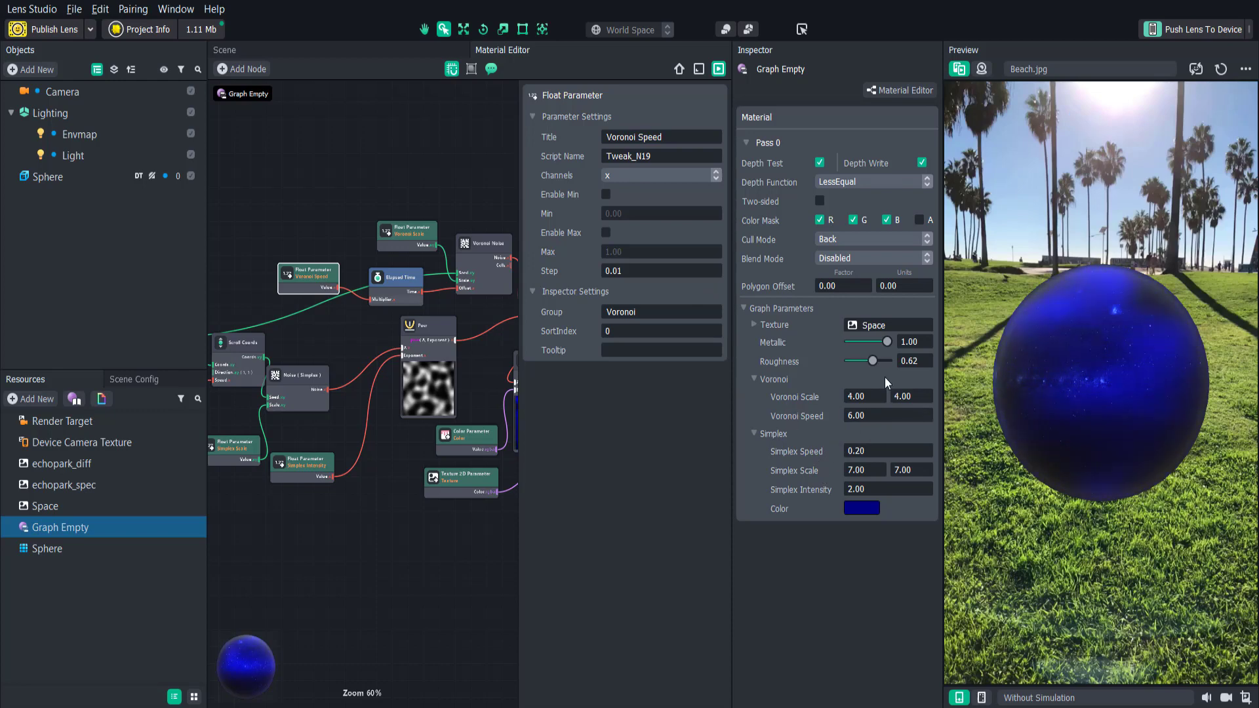
pyautogui.moveTo(495, 304); pyautogui.dragTo(391, 304, button='middle')
pyautogui.click(435, 304)
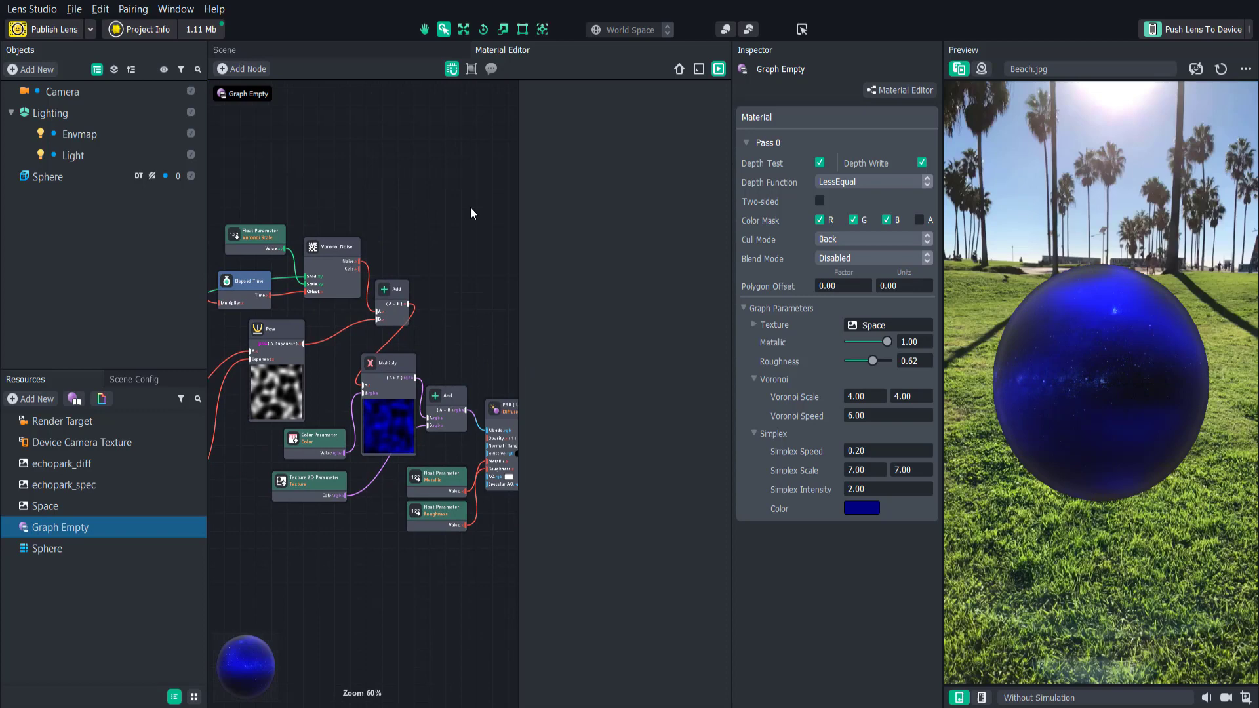
# - Add a Rim node in the empty area above the noise-blending nodes
pyautogui.press('Tab')
pyautogui.write('rim')
pyautogui.click(475, 253)
pyautogui.moveTo(503, 216); pyautogui.dragTo(458, 227)
pyautogui.moveTo(492, 301); pyautogui.dragTo(447, 301, button='middle')
# - Add a Color Parameter titled Rim color and multiply it with the Rim output in a new Multiply node
pyautogui.press('Tab')
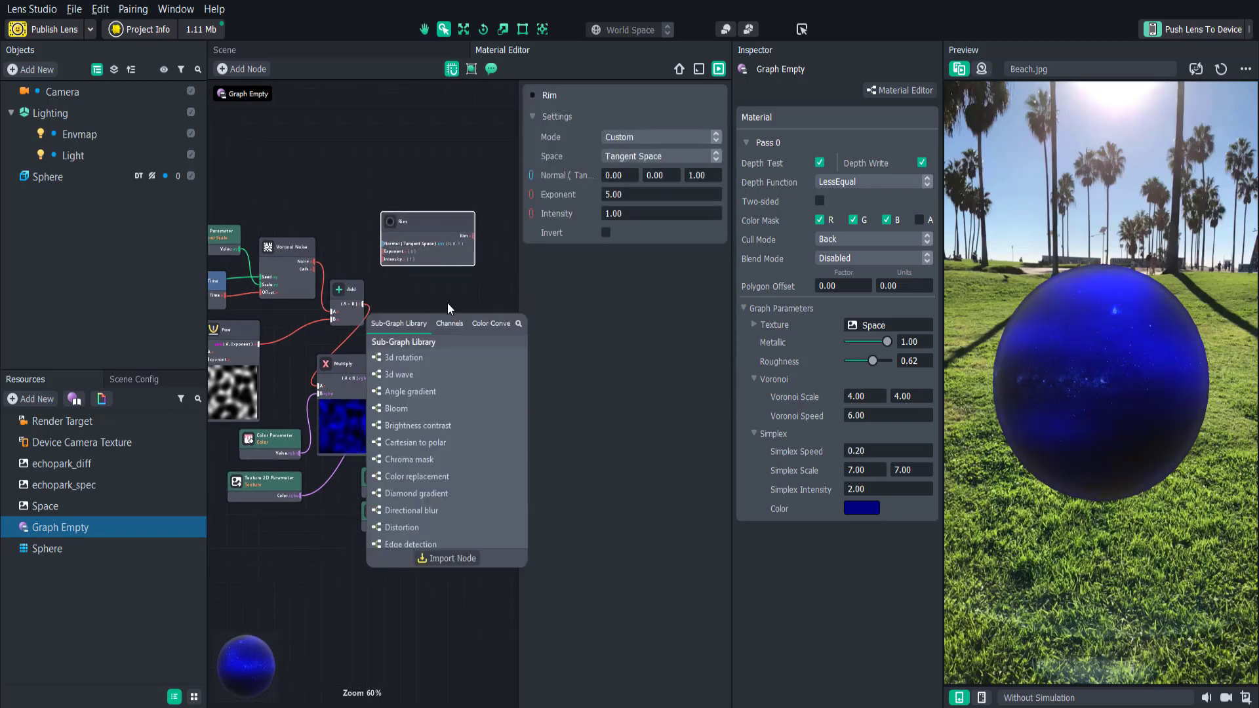
pyautogui.write('color')
pyautogui.click(449, 496)
pyautogui.moveTo(409, 219); pyautogui.dragTo(436, 207)
pyautogui.moveTo(481, 314); pyautogui.dragTo(338, 210)
pyautogui.moveTo(444, 219)
pyautogui.mouseDown()
pyautogui.moveTo(311, 147)
pyautogui.moveTo(434, 222)
pyautogui.mouseUp()
pyautogui.press('Tab')
pyautogui.write('mul')
pyautogui.click(421, 226)
pyautogui.click(337, 208)
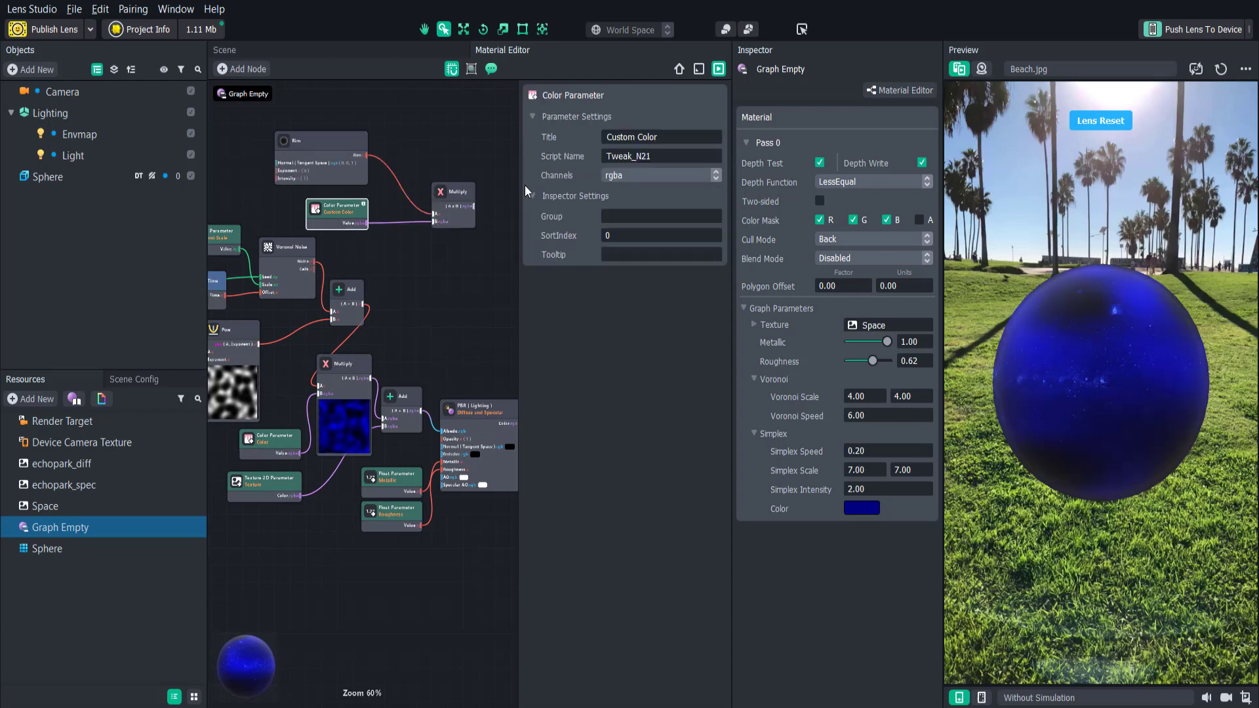
pyautogui.tripleClick(629, 137)
pyautogui.write('Rim color')
# - Sum the rim Multiply output and the existing color-and-texture Add output in a new Add node feeding the PBR Albedo
pyautogui.click(497, 342)
pyautogui.press('Tab')
pyautogui.write('add')
pyautogui.click(440, 380)
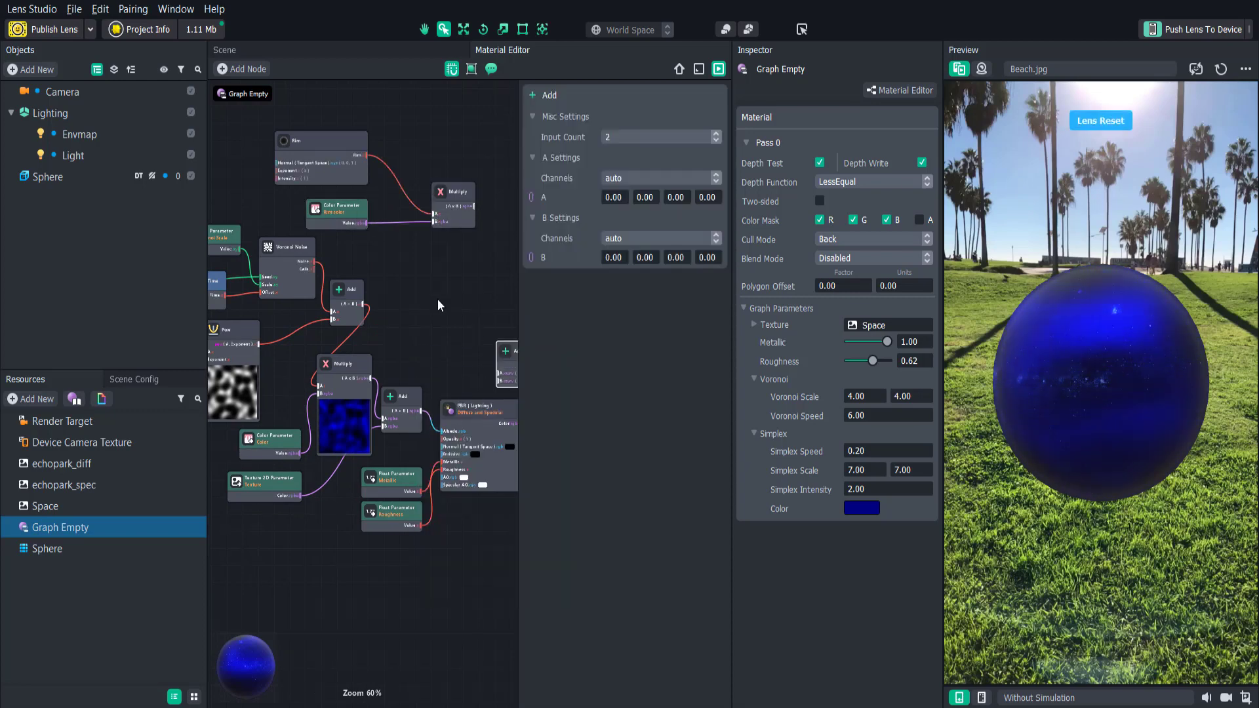
pyautogui.moveTo(508, 350); pyautogui.dragTo(451, 318)
pyautogui.scroll(-3, 333, 324)
pyautogui.moveTo(220, 233); pyautogui.dragTo(457, 430)
pyautogui.moveTo(439, 336); pyautogui.dragTo(376, 355)
pyautogui.moveTo(397, 209); pyautogui.dragTo(348, 224)
pyautogui.moveTo(405, 254); pyautogui.dragTo(399, 287)
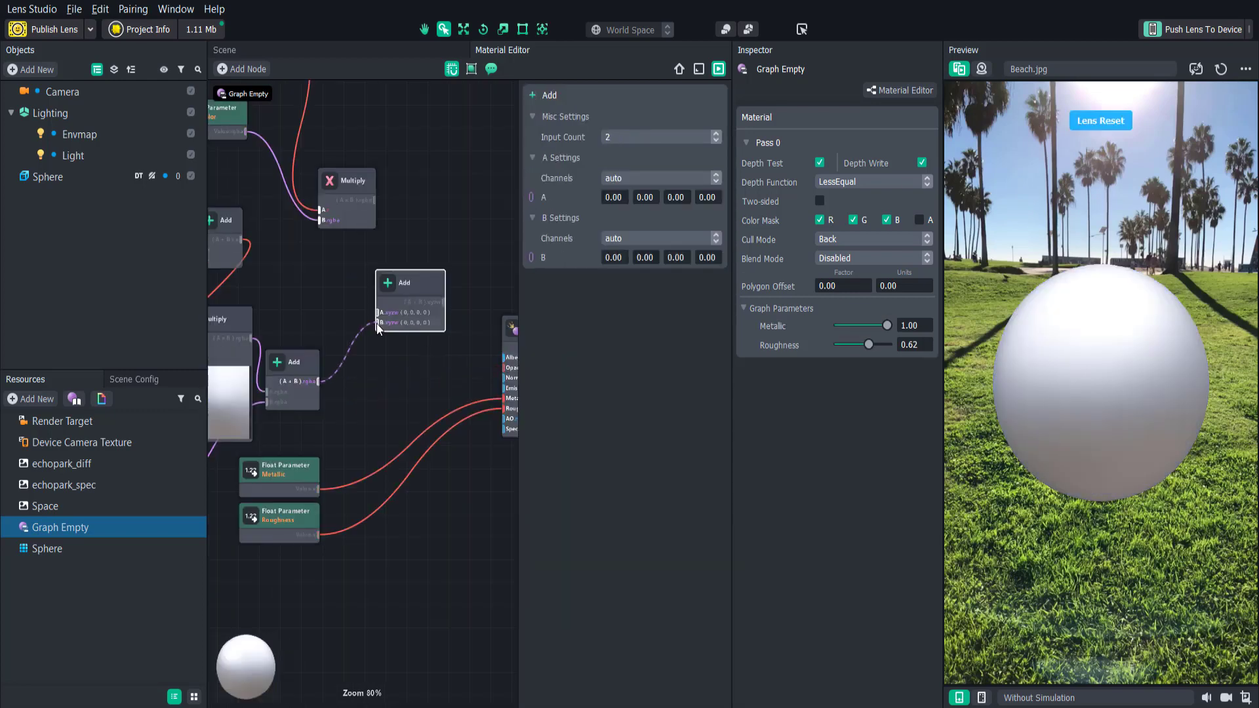
# - Set the Rim color parameter to cyan #00ffea
pyautogui.click(862, 325)
pyautogui.moveTo(687, 314); pyautogui.dragTo(695, 188)
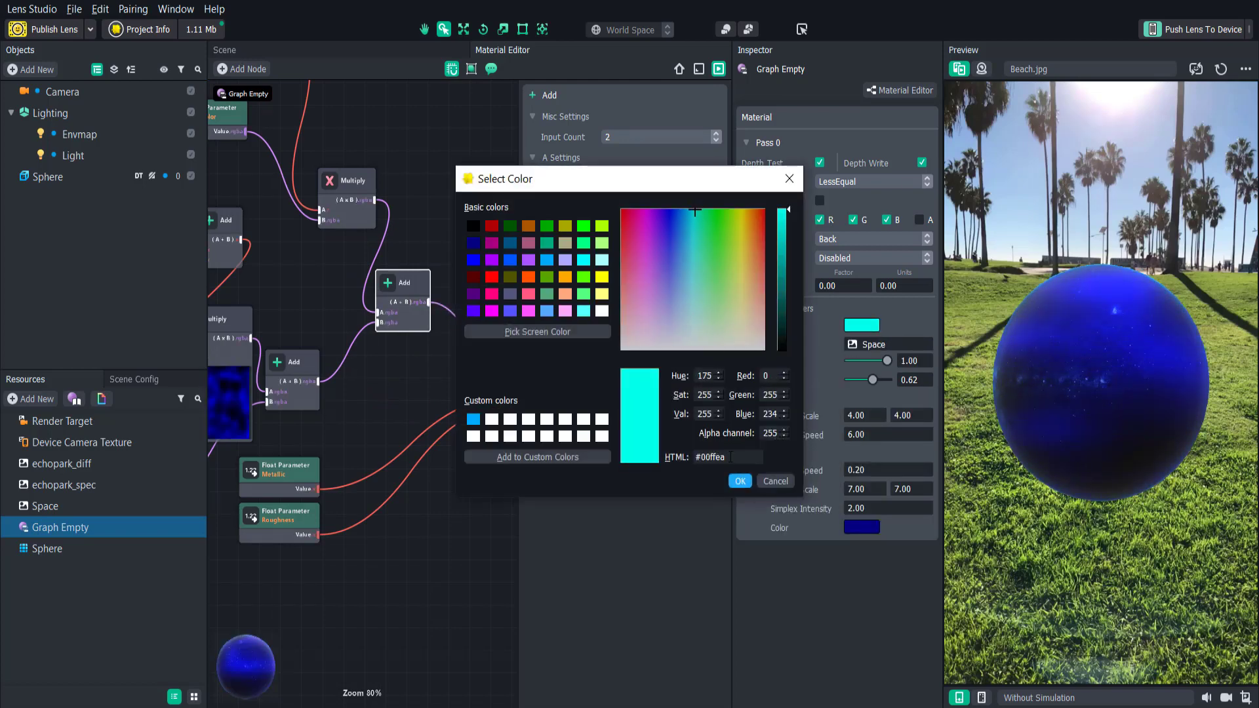
pyautogui.click(740, 481)
# - Set the Rim node's Exponent to 2 and Intensity to 2
pyautogui.moveTo(315, 105); pyautogui.dragTo(382, 385, button='middle')
pyautogui.click(303, 314)
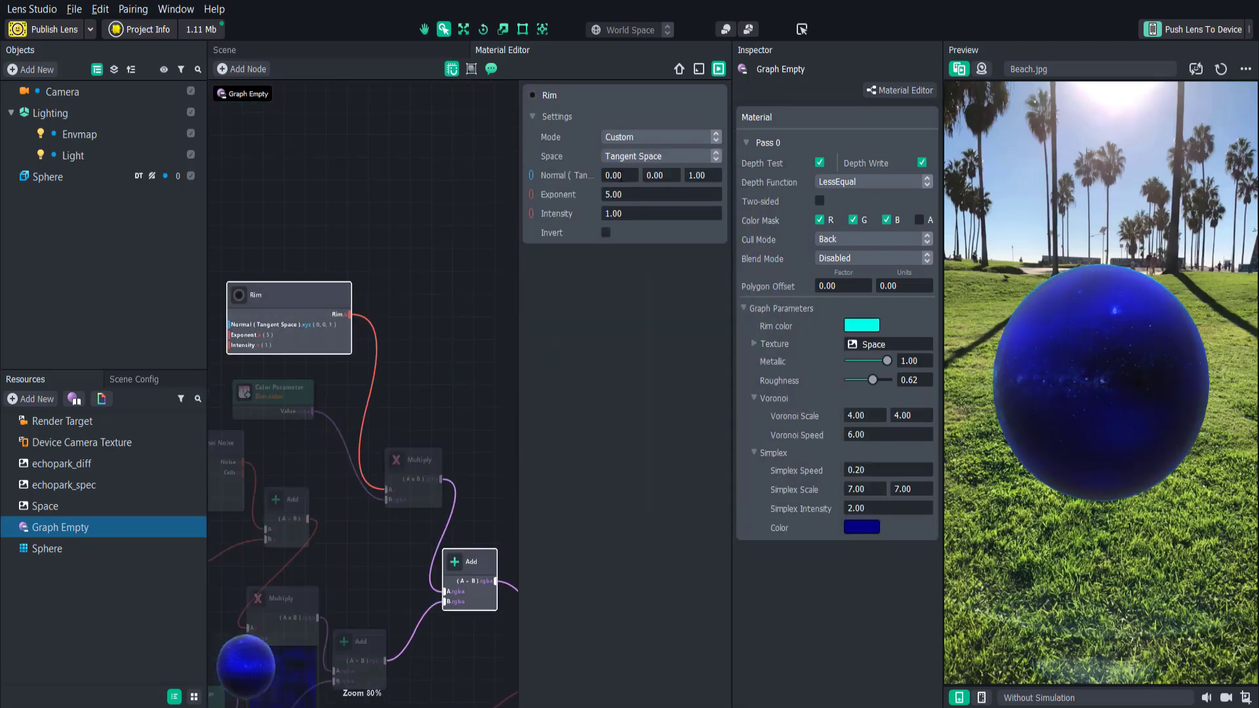
pyautogui.doubleClick(628, 195)
pyautogui.write('2')
pyautogui.press('Return')
pyautogui.doubleClick(647, 213)
pyautogui.write('2')
pyautogui.press('Return')
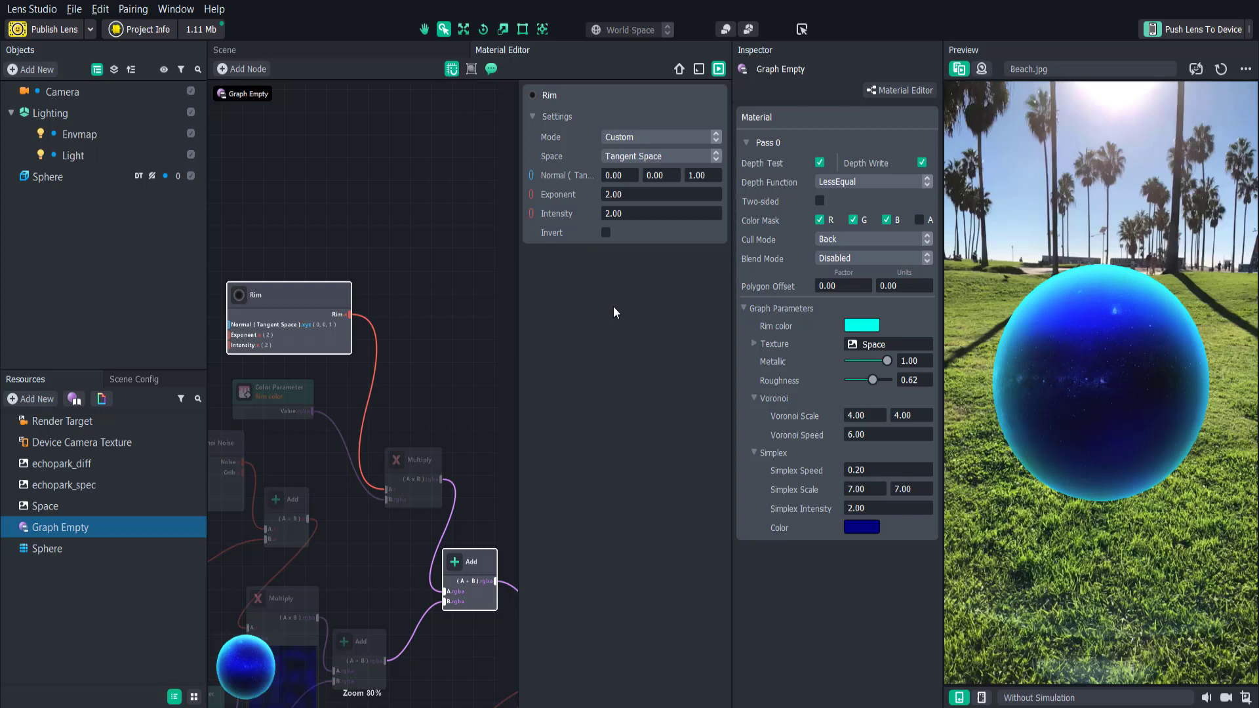
# - Set the Rim node's Exponent to 4
pyautogui.doubleClick(624, 195)
pyautogui.write('4')
pyautogui.press('Return')
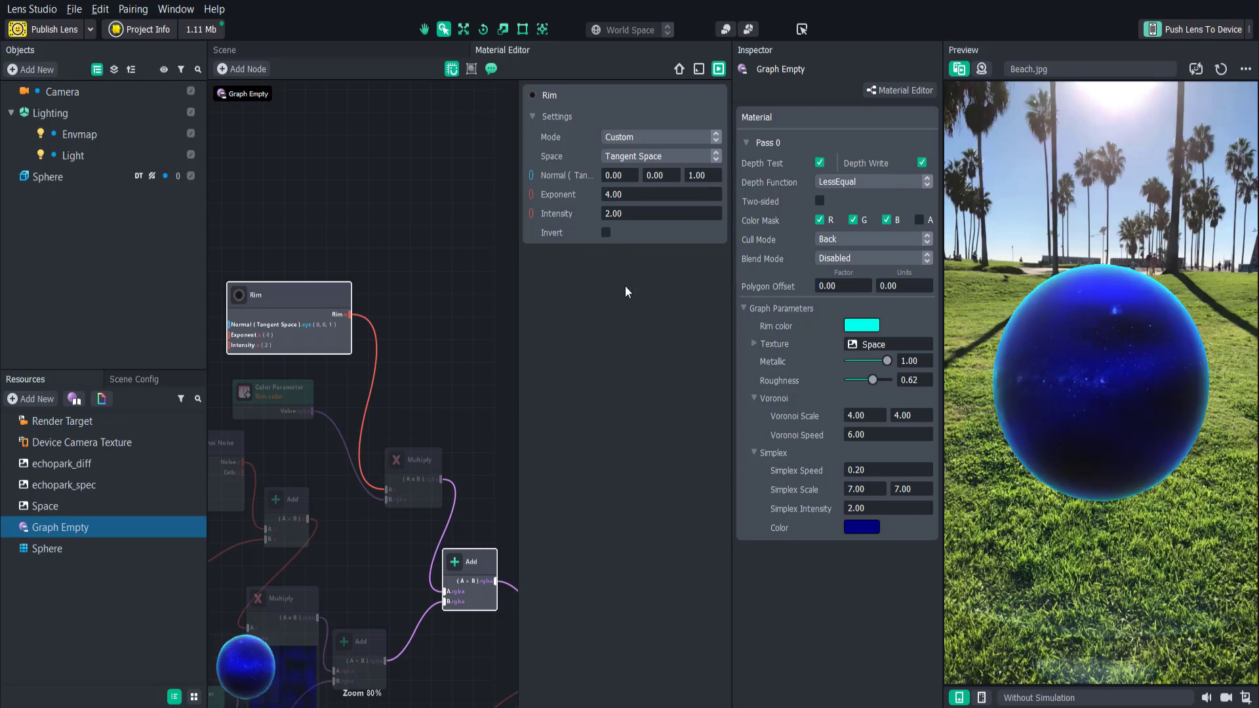
# - Look over the material graph from the Rim and noise nodes through PBR lighting to the final Shader node
pyautogui.moveTo(527, 311); pyautogui.dragTo(657, 354)
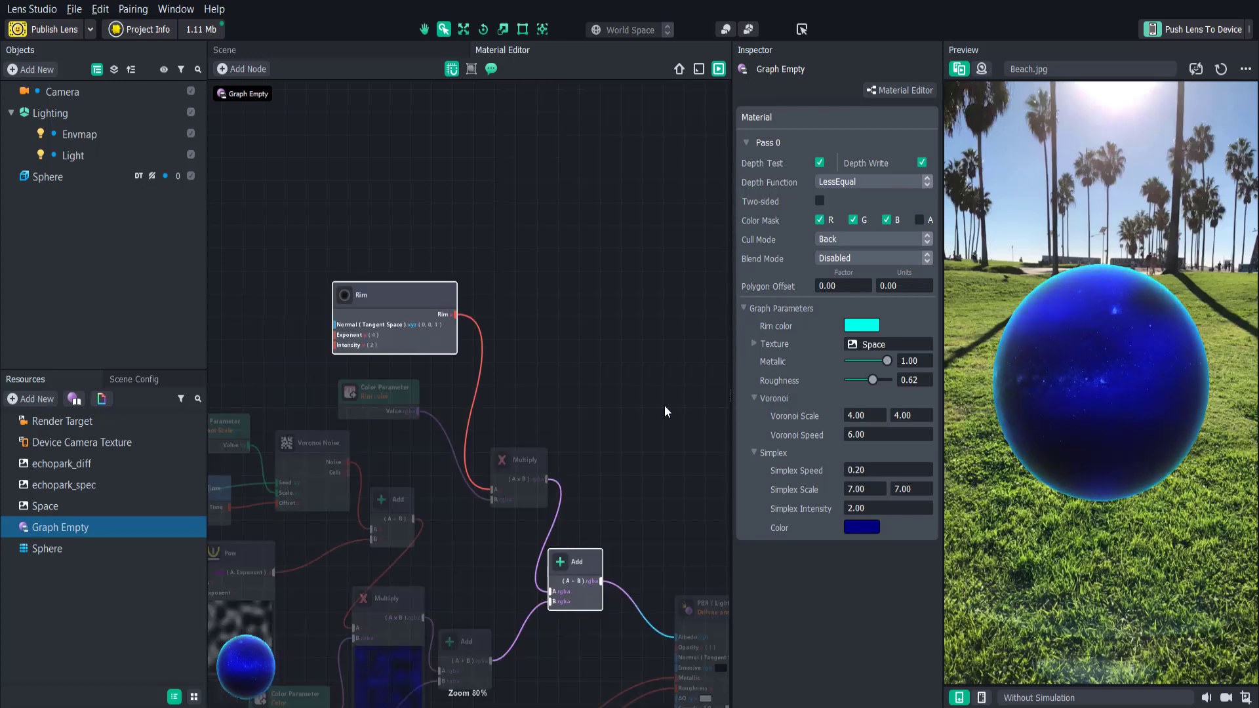
pyautogui.moveTo(587, 353); pyautogui.dragTo(432, 174, button='middle')
pyautogui.click(581, 333)
pyautogui.scroll(-2, 605, 366)
pyautogui.moveTo(604, 366); pyautogui.dragTo(600, 240, button='middle')
pyautogui.scroll(-2, 603, 335)
pyautogui.moveTo(612, 427); pyautogui.dragTo(582, 440, button='middle')
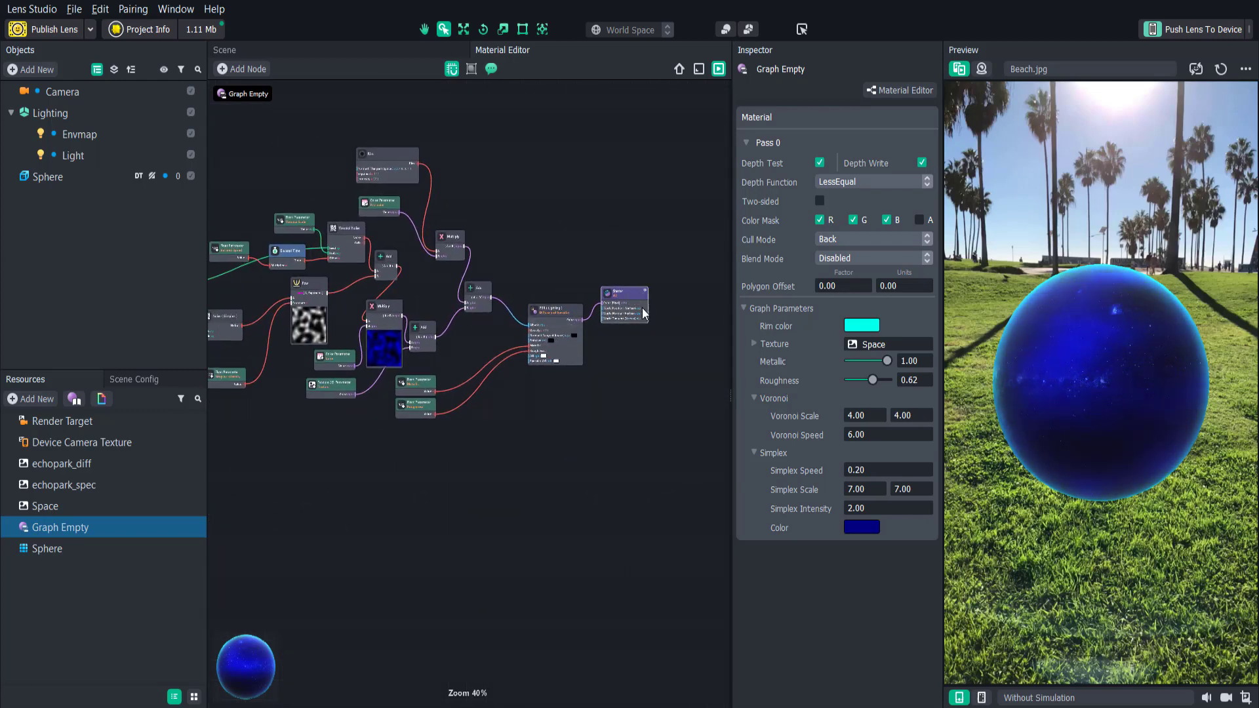
pyautogui.scroll(3, 485, 425)
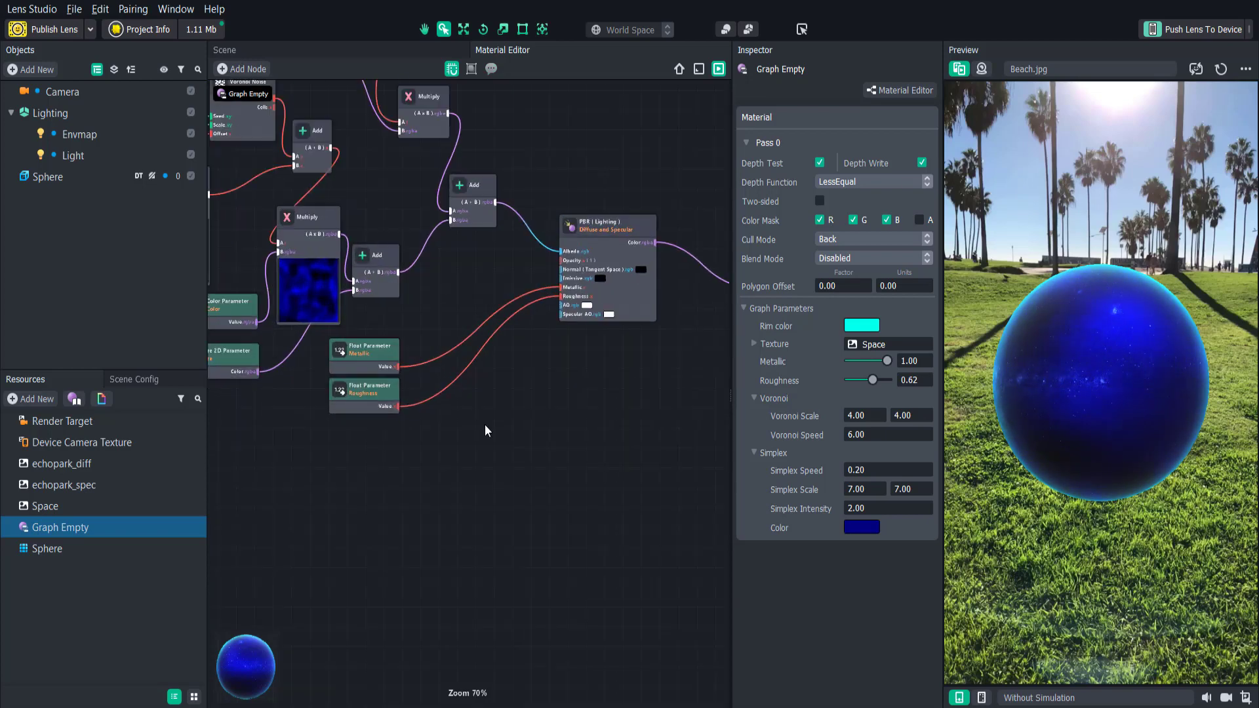
# - Show the preview on the Add node combining Voronoi and Simplex noise, and hide the Pow and Multiply previews
pyautogui.moveTo(485, 430); pyautogui.dragTo(539, 486, button='middle')
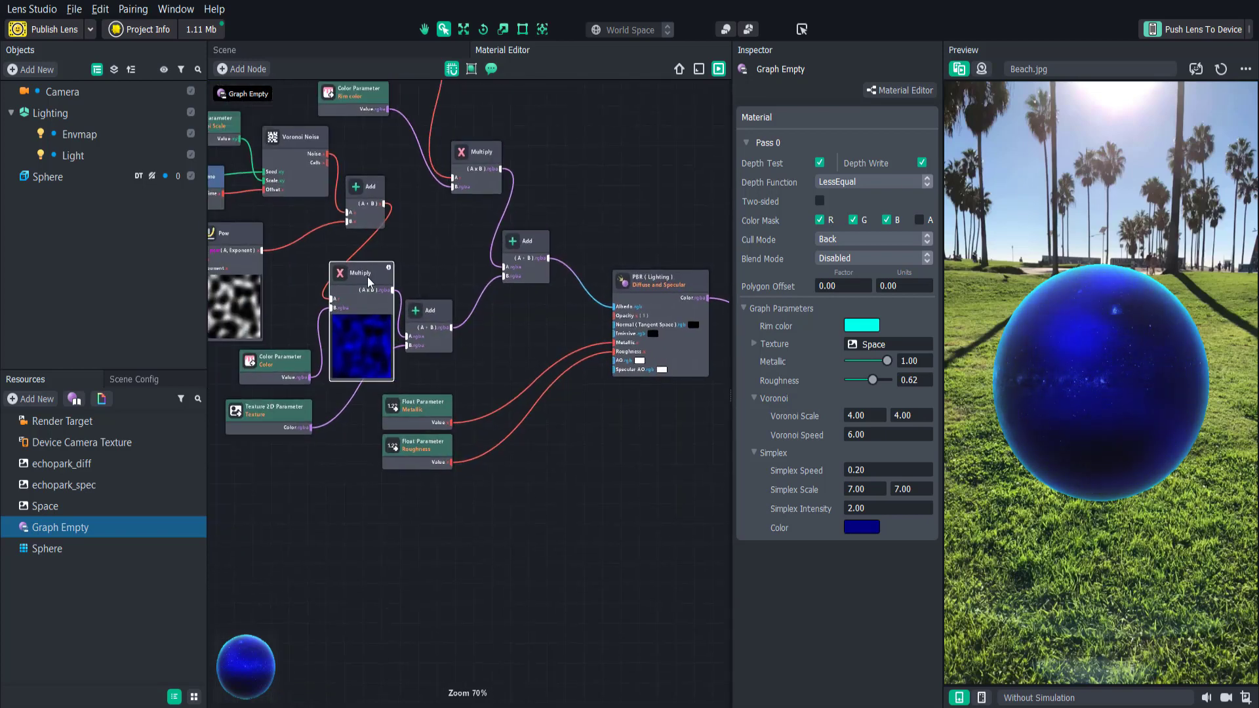
pyautogui.moveTo(301, 252); pyautogui.dragTo(442, 312, button='middle')
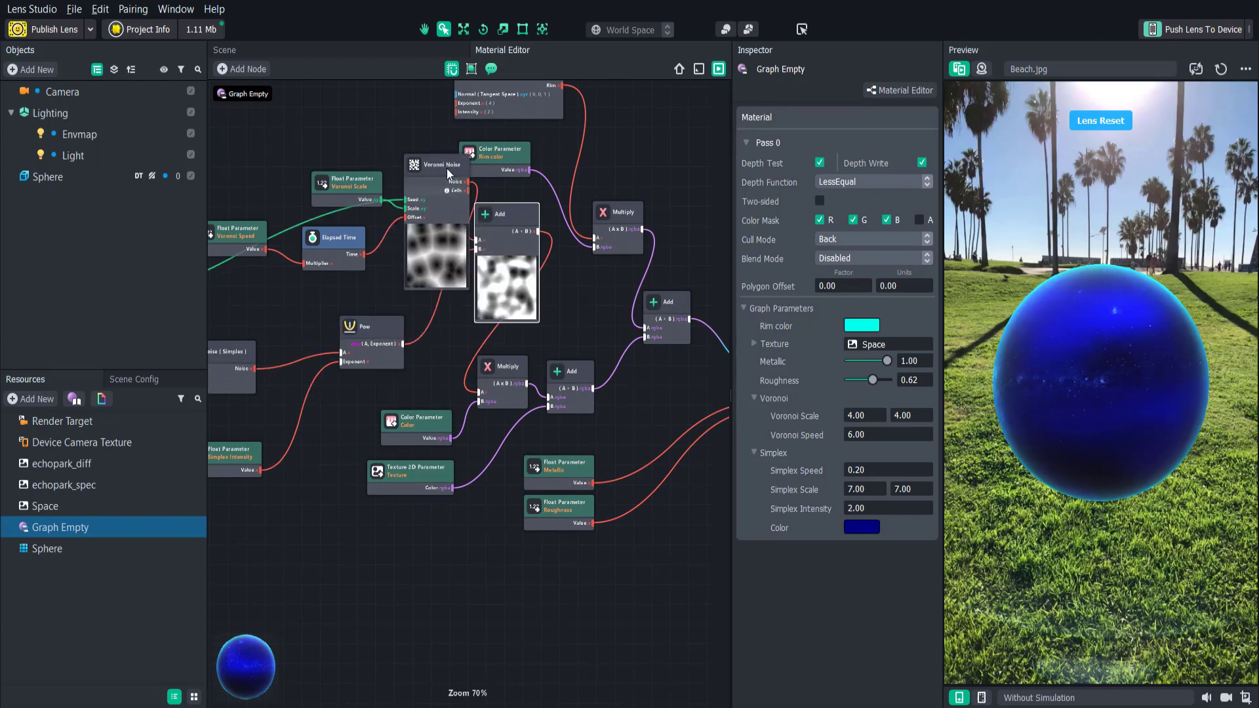
pyautogui.moveTo(509, 223); pyautogui.dragTo(504, 226)
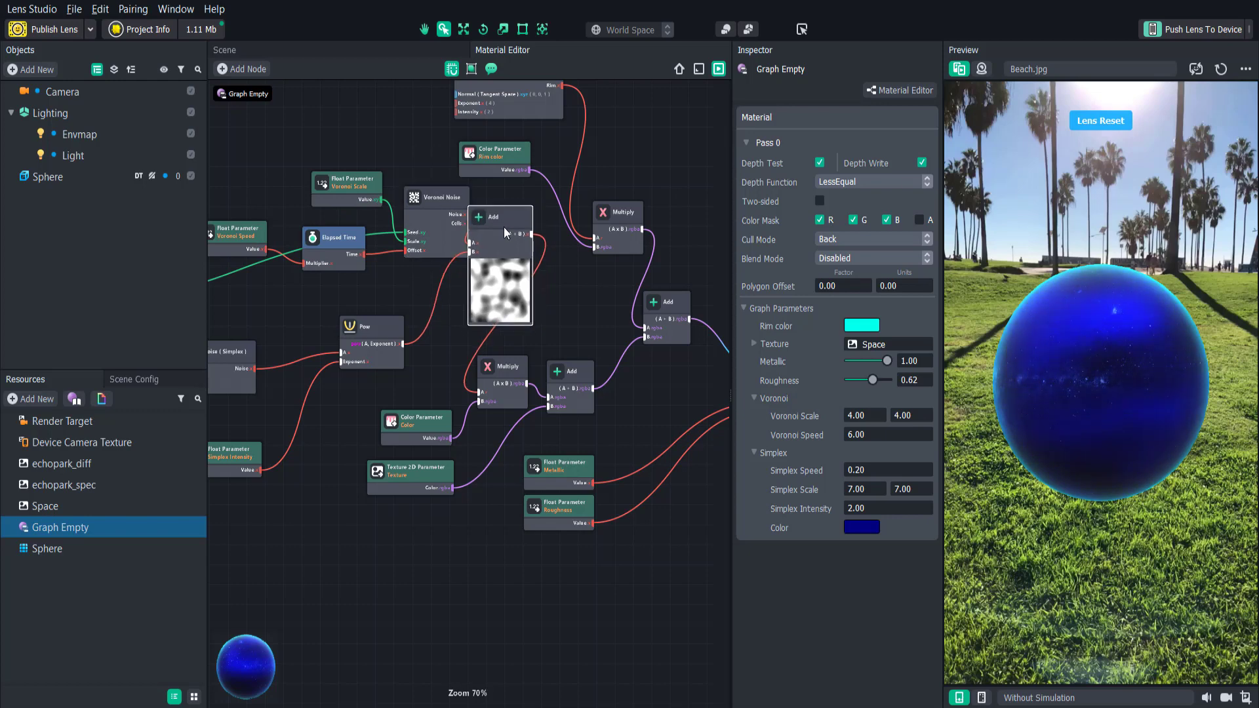
# - Add a Float Parameter titled Vertex Strength below the Metallic and Roughness parameters
pyautogui.moveTo(635, 459); pyautogui.dragTo(520, 410, button='middle')
pyautogui.click(520, 413)
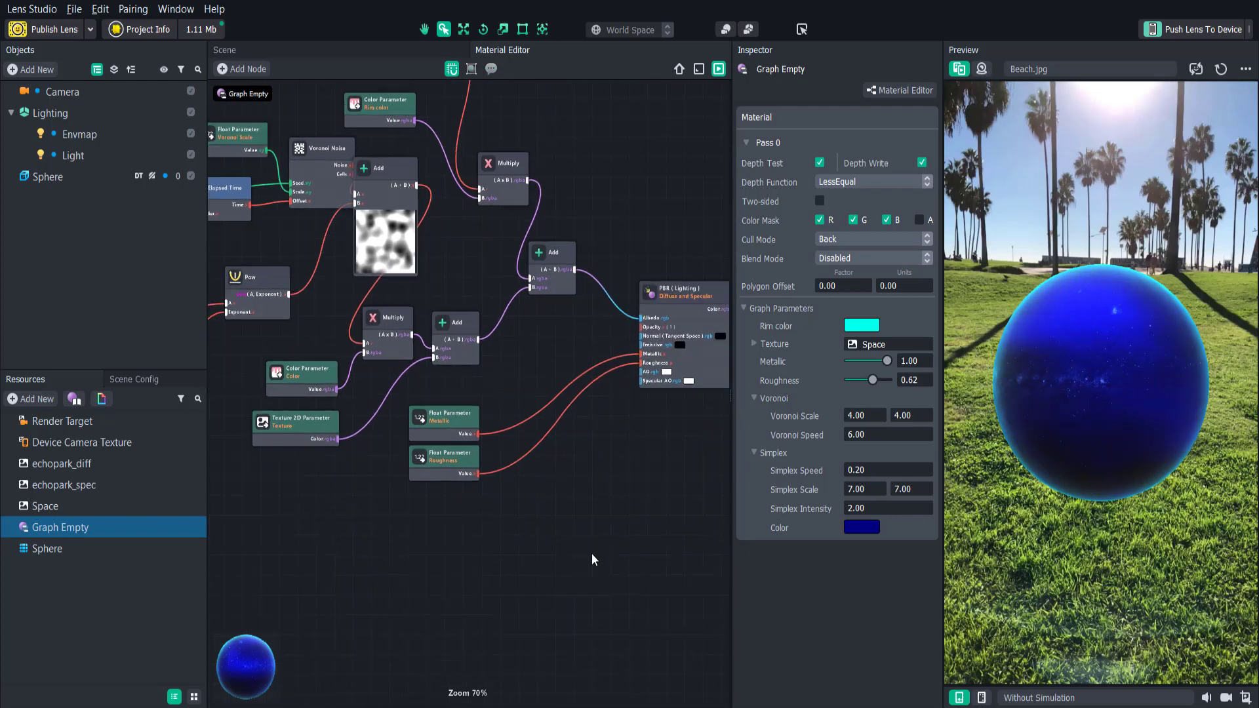
pyautogui.press('Tab')
pyautogui.write('float')
pyautogui.click(623, 307)
pyautogui.moveTo(640, 552); pyautogui.dragTo(596, 544)
pyautogui.moveTo(731, 396); pyautogui.dragTo(608, 418)
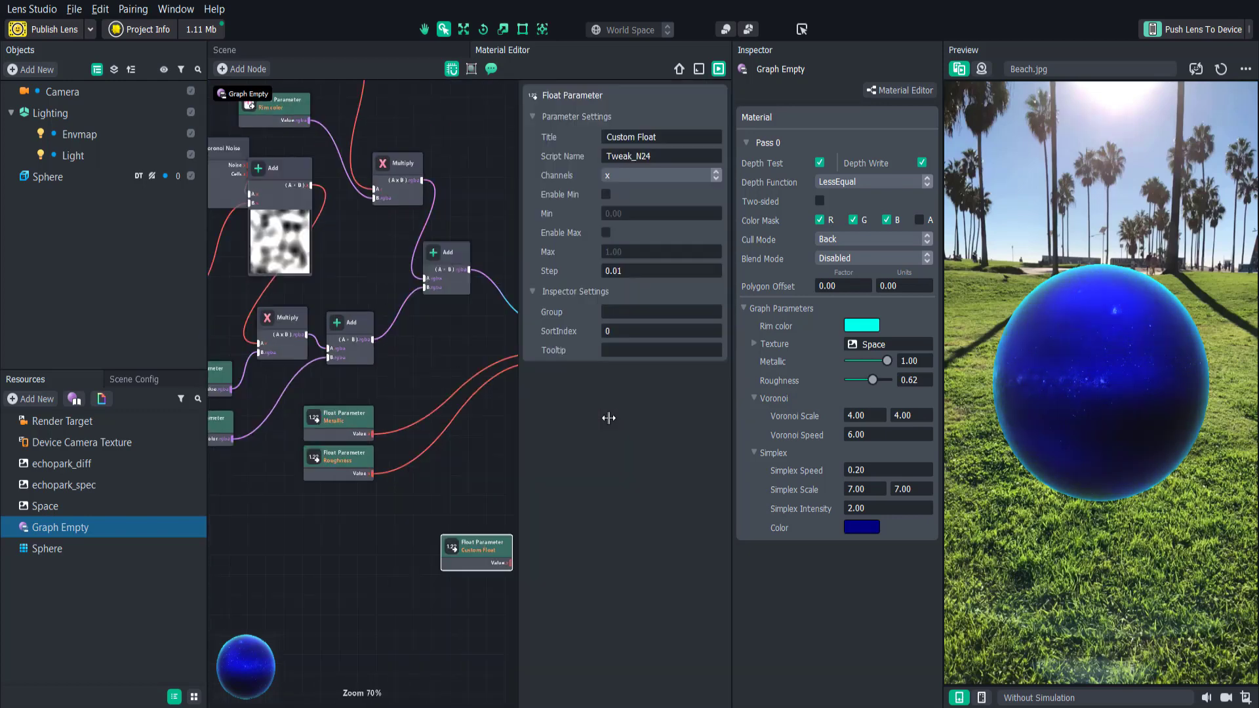
pyautogui.moveTo(662, 138); pyautogui.dragTo(513, 139)
pyautogui.write('Vertex Strength')
# - Add a Multiply node that multiplies the combined noise Add output by Vertex Strength
pyautogui.click(467, 473)
pyautogui.press('Tab')
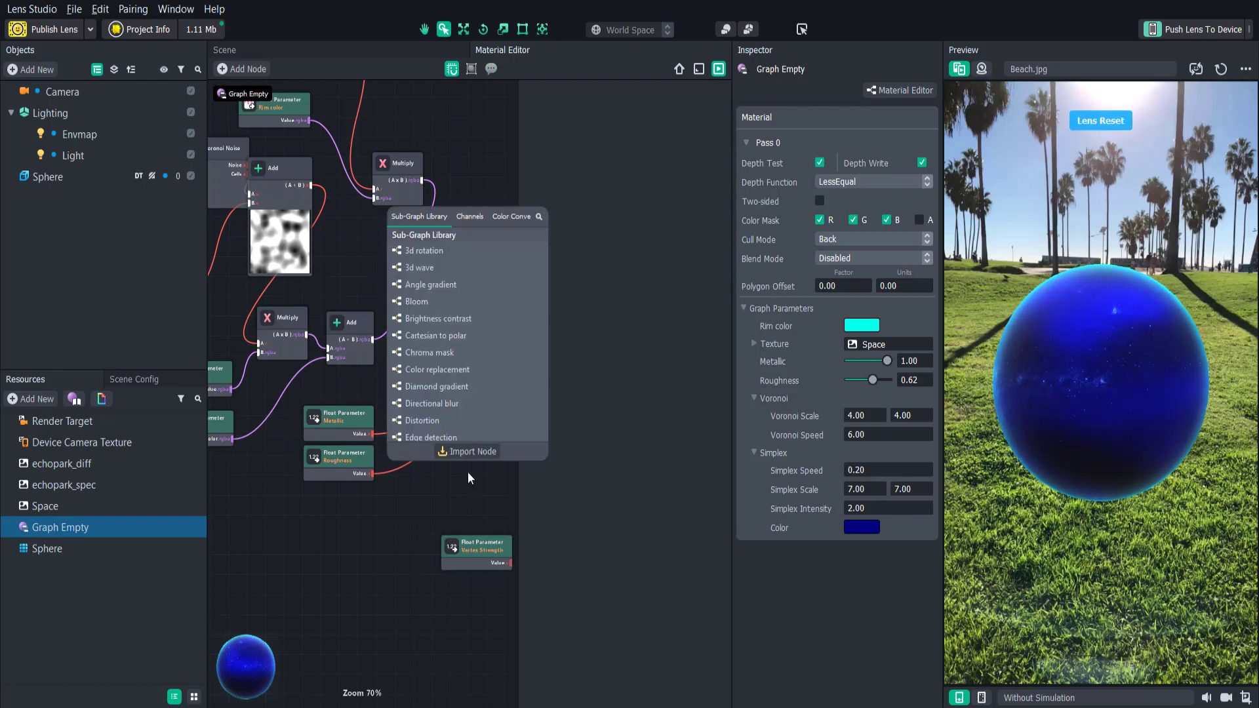
pyautogui.write('mul')
pyautogui.click(455, 236)
pyautogui.moveTo(451, 544); pyautogui.dragTo(383, 530)
pyautogui.moveTo(418, 543); pyautogui.dragTo(468, 518)
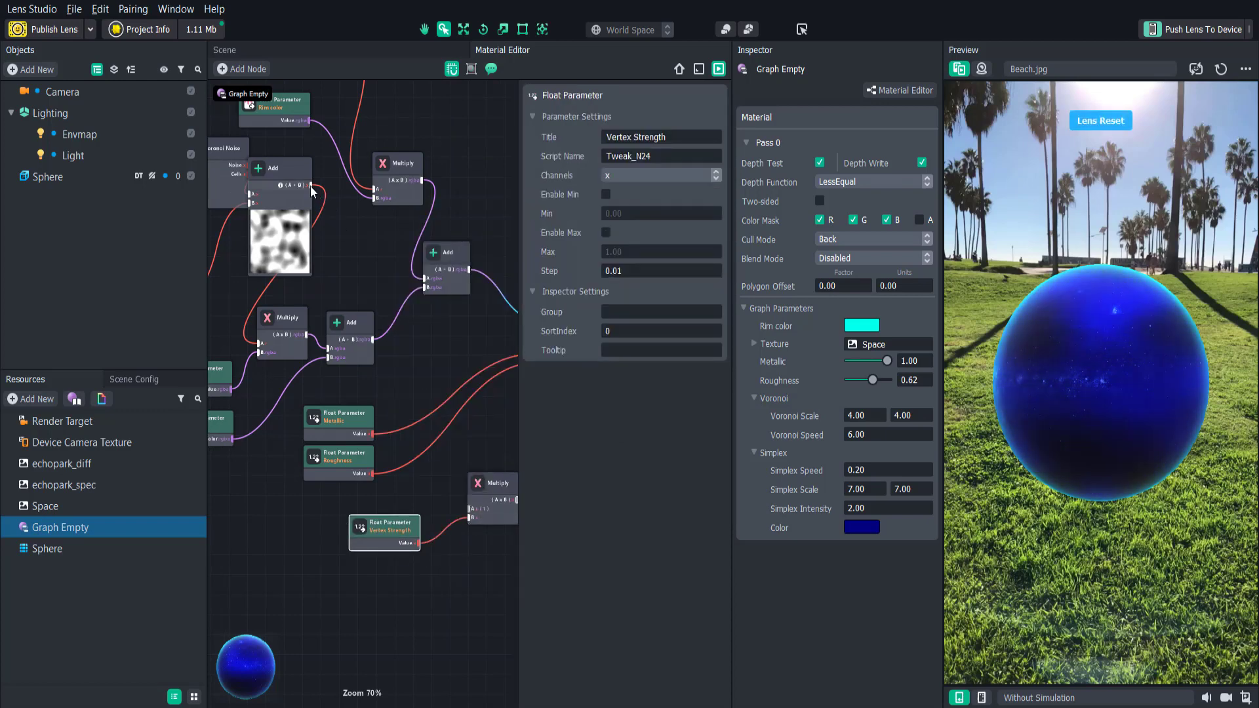
pyautogui.moveTo(310, 186); pyautogui.dragTo(469, 509)
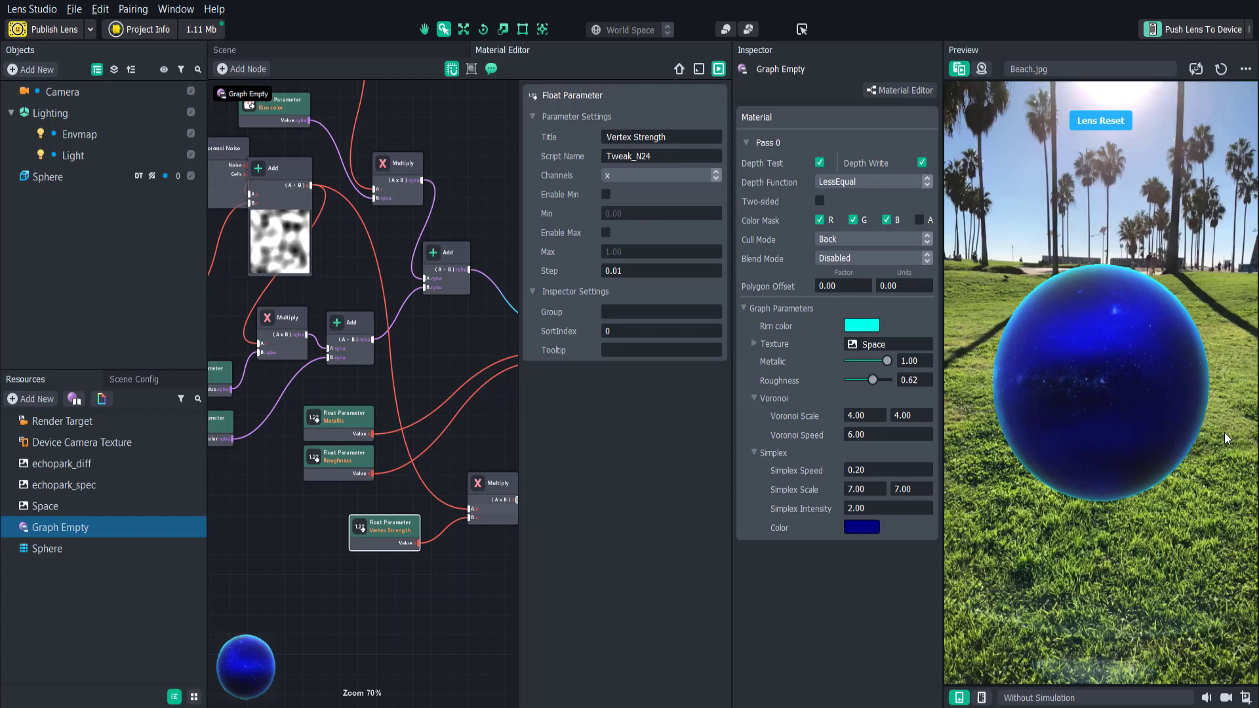
# - Add a Surface Position node and place it above the Vertex Strength Multiply node
pyautogui.moveTo(429, 392); pyautogui.dragTo(371, 398, button='middle')
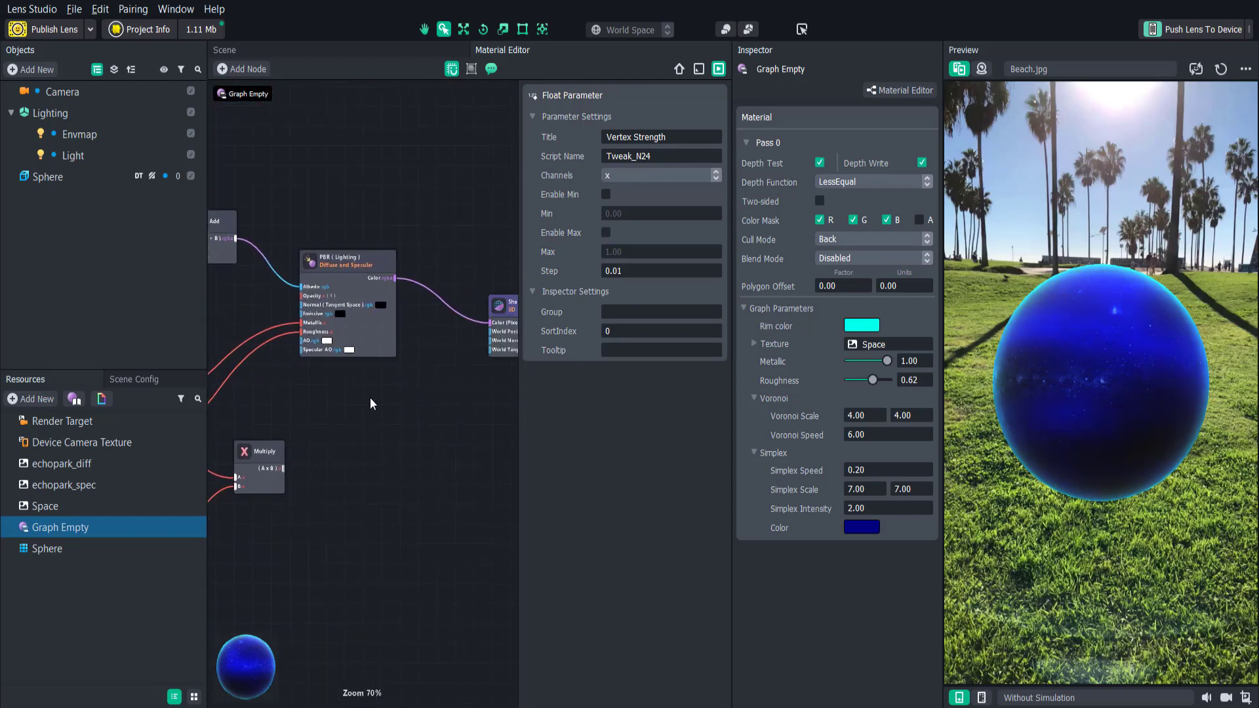
pyautogui.moveTo(369, 452); pyautogui.dragTo(418, 384, button='middle')
pyautogui.rightClick(407, 398)
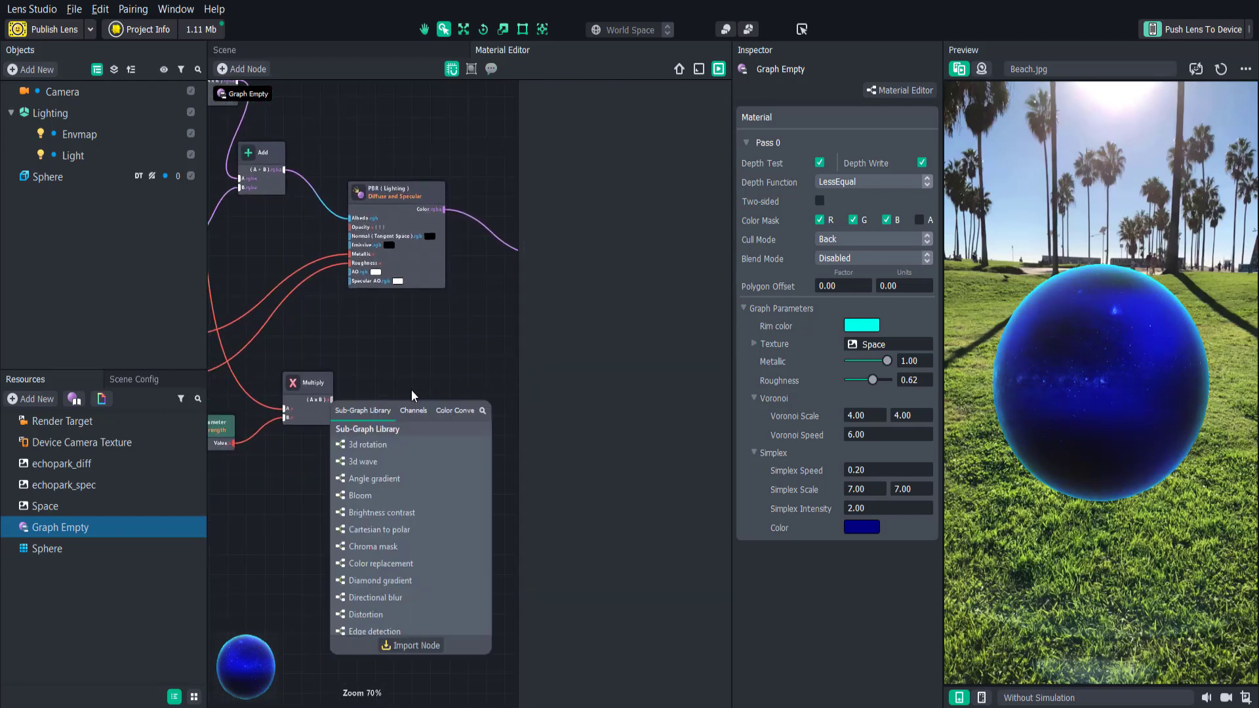
pyautogui.write('surfa')
pyautogui.click(375, 487)
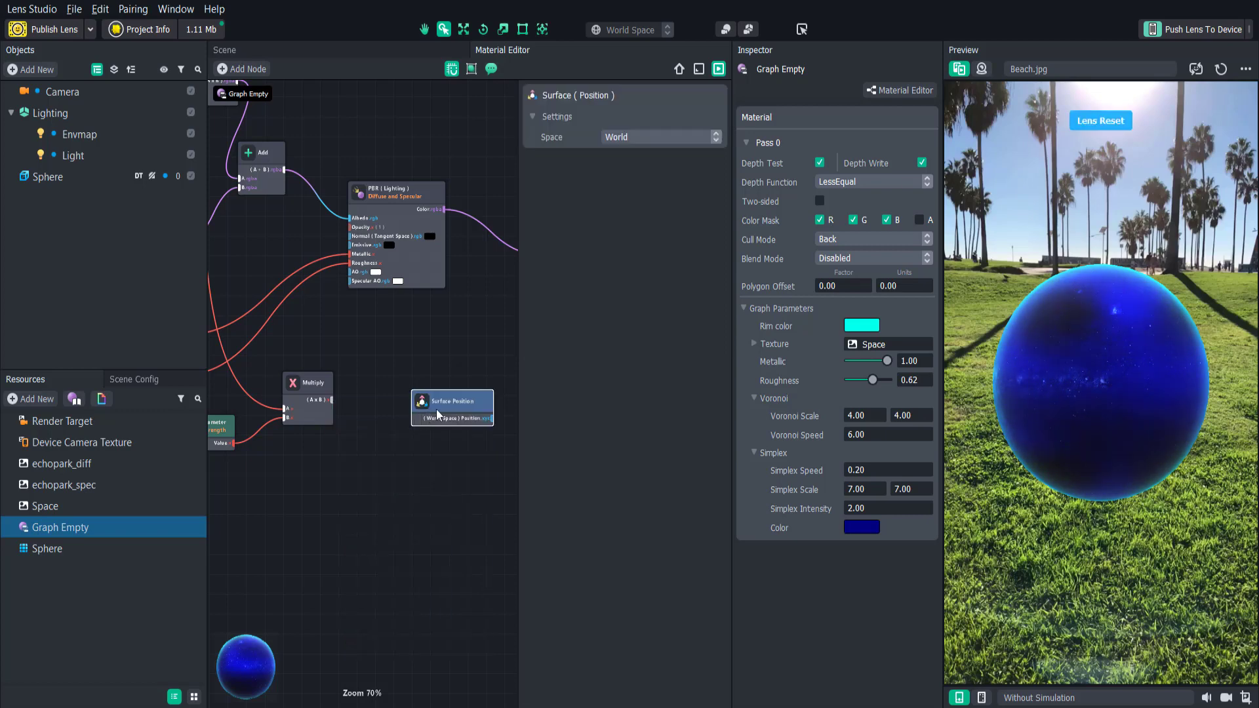
pyautogui.moveTo(436, 413); pyautogui.dragTo(332, 336)
# - Add an Add node that sums the Surface Position and the Vertex Strength Multiply output, and connect it to the Shader's World Position
pyautogui.rightClick(362, 388)
pyautogui.write('add')
pyautogui.click(356, 424)
pyautogui.moveTo(332, 400); pyautogui.dragTo(363, 437)
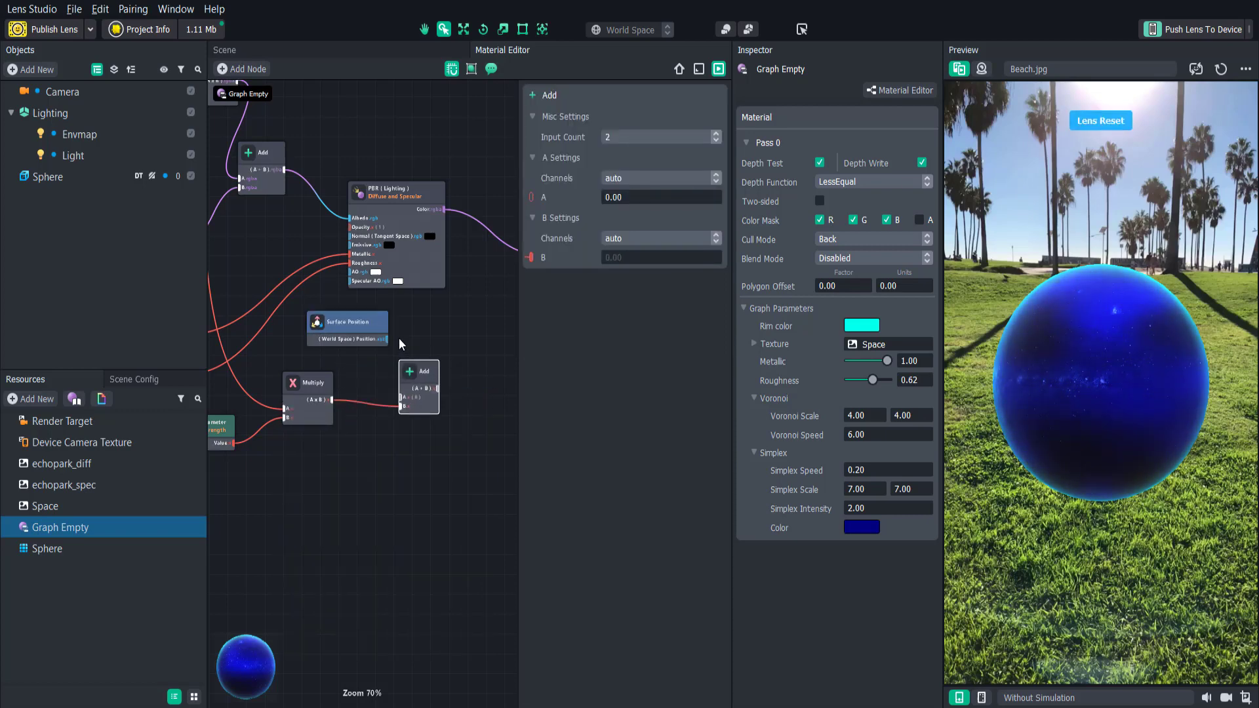
pyautogui.moveTo(387, 339); pyautogui.dragTo(426, 263)
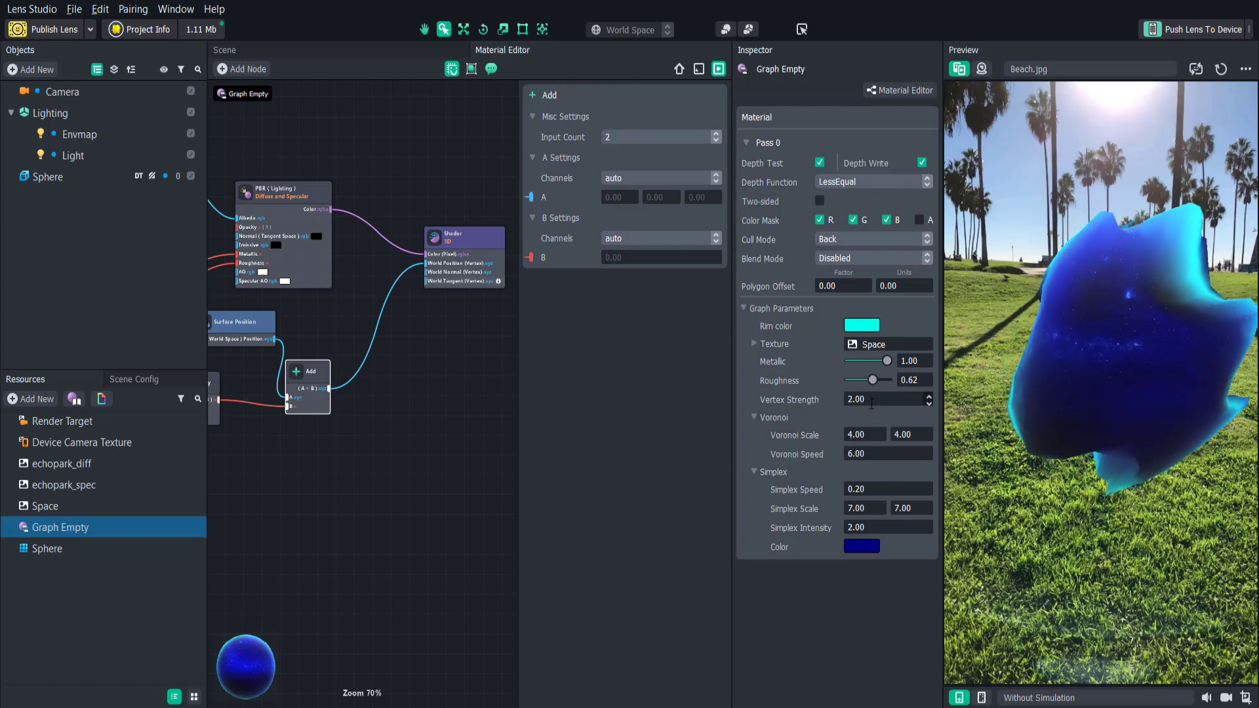
# - Try Vertex Strength values of 4, 6 and 1, and set it to 0.20
pyautogui.doubleClick(860, 401)
pyautogui.write('4')
pyautogui.press('Return')
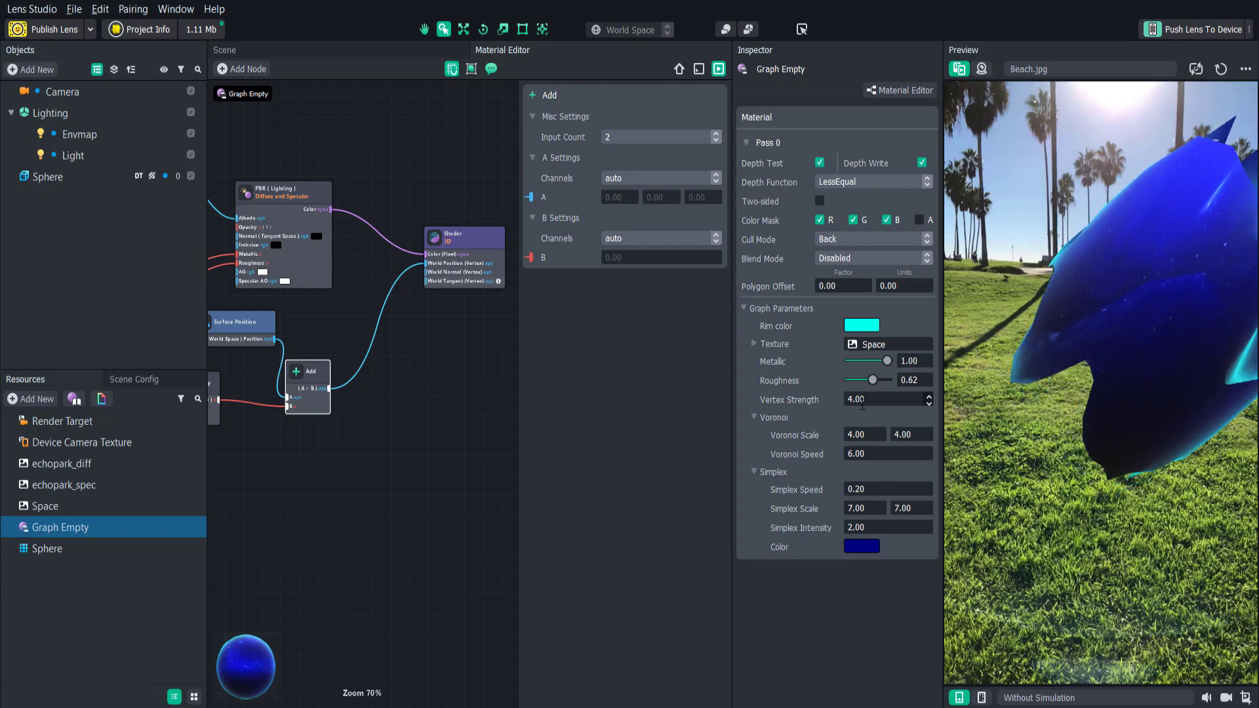
pyautogui.scroll(2, 865, 413)
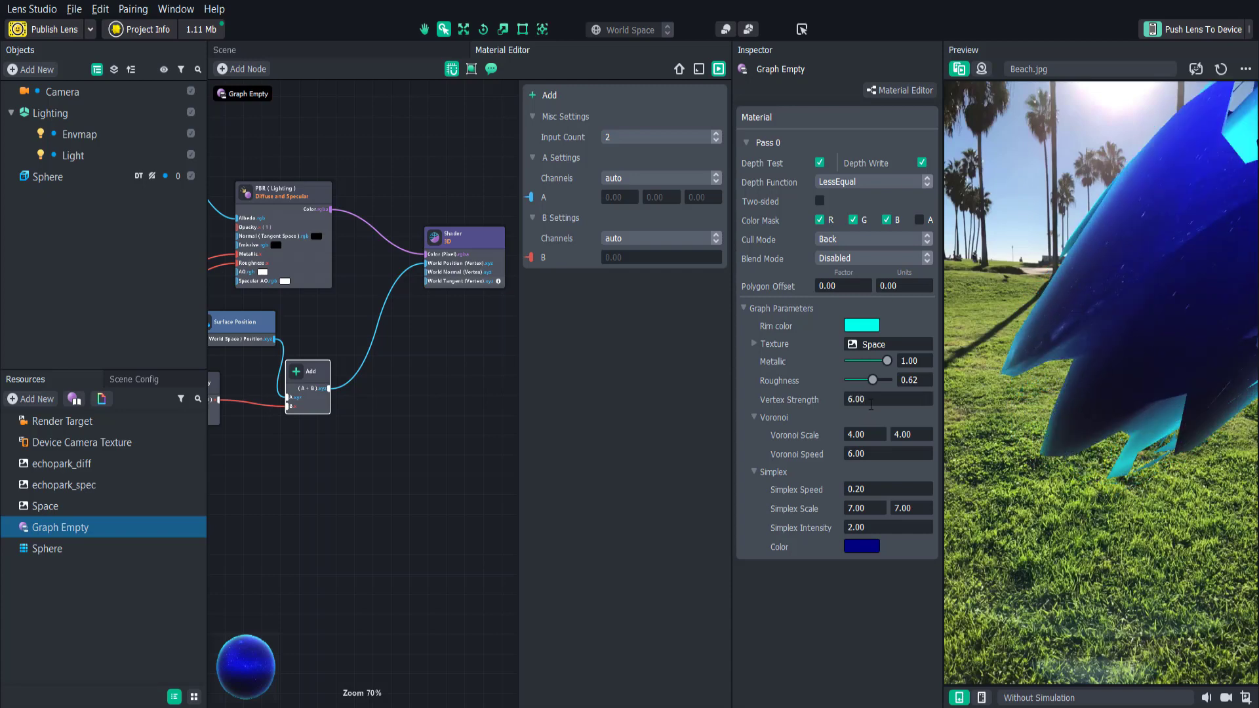
pyautogui.doubleClick(864, 401)
pyautogui.write('1')
pyautogui.press('Return')
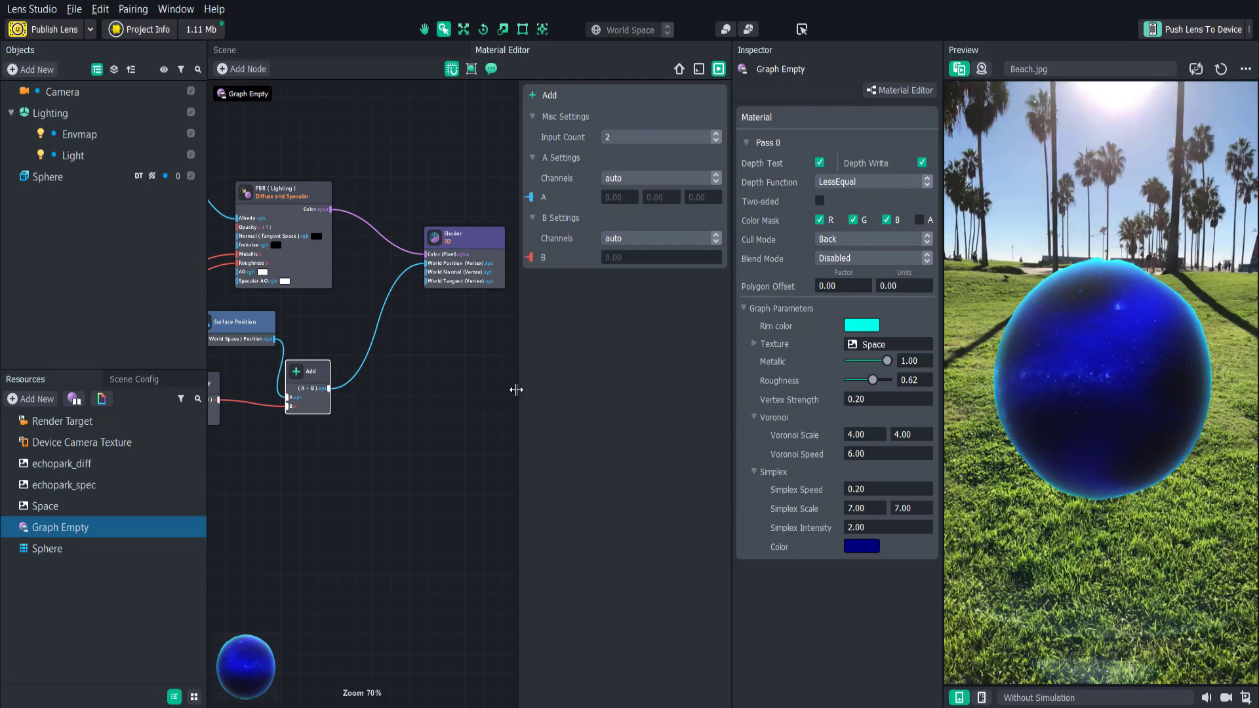
# - Collapse the node settings beside the graph and review the whole node network
pyautogui.moveTo(519, 390); pyautogui.dragTo(736, 390)
pyautogui.scroll(-6, 562, 403)
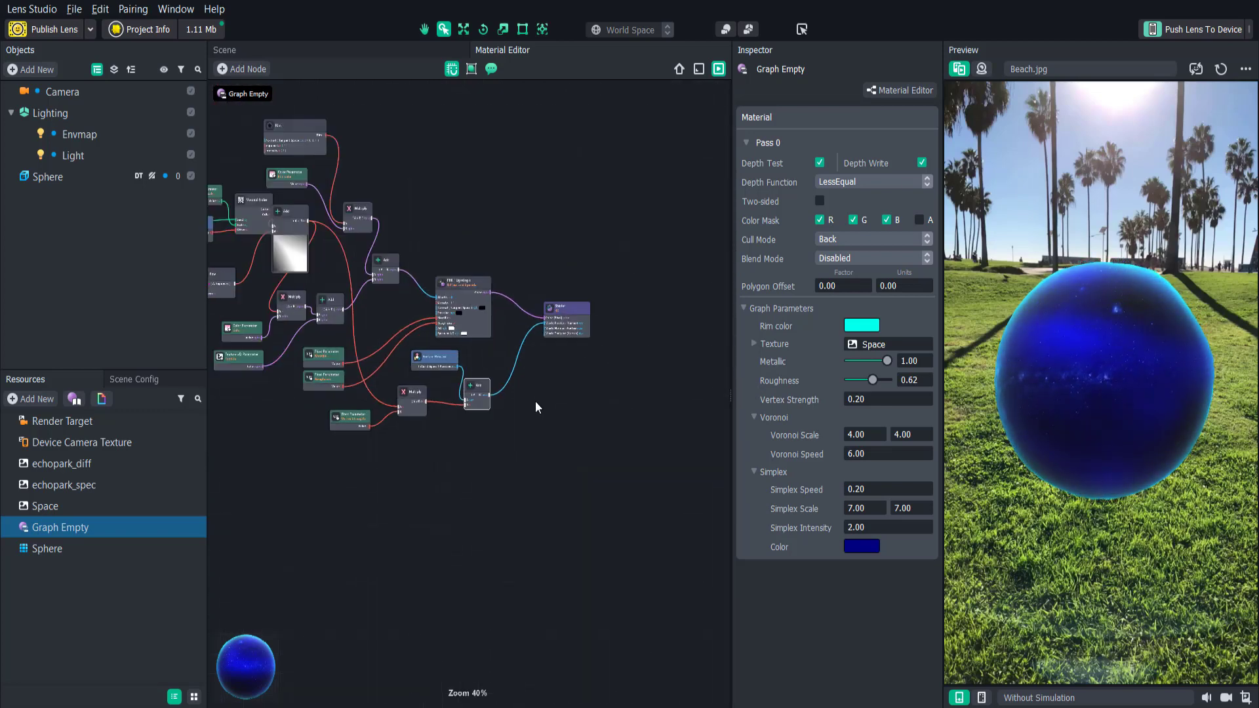
pyautogui.moveTo(532, 399); pyautogui.dragTo(556, 403, button='middle')
pyautogui.scroll(4, 557, 398)
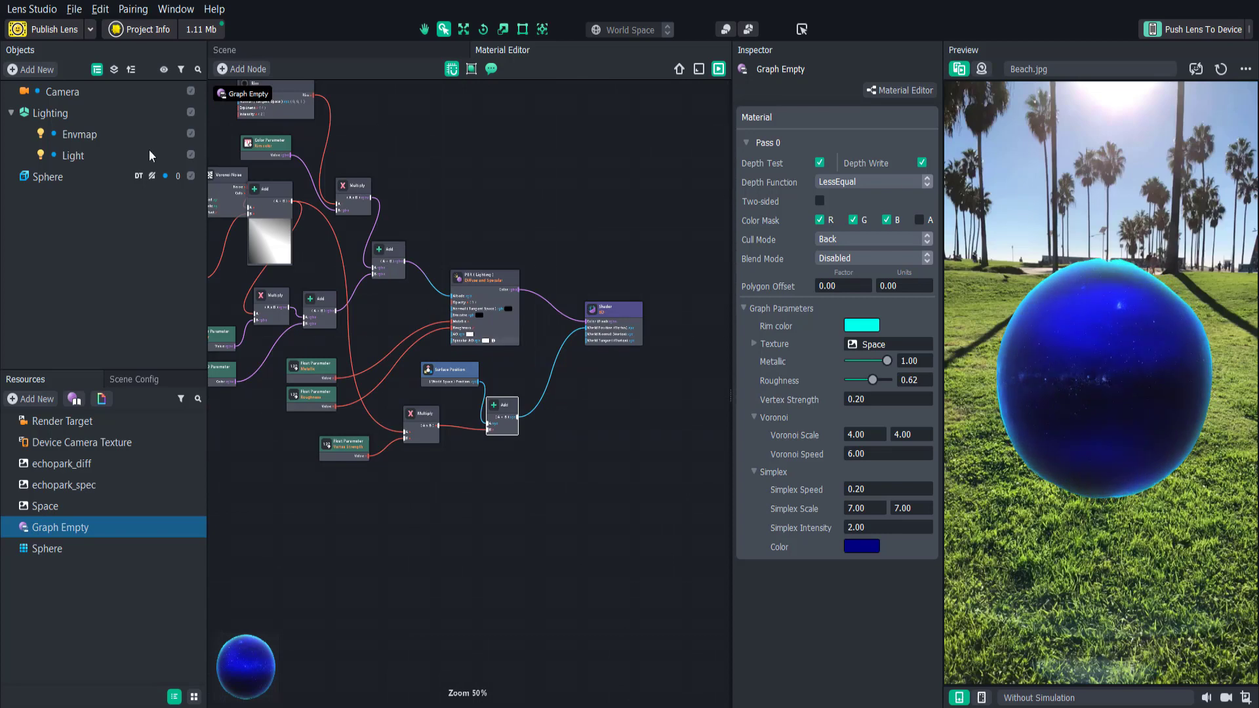
# - Create a new project from the World template Material Editor, discarding the unsaved changes in the current project
pyautogui.click(72, 9)
pyautogui.moveTo(216, 42)
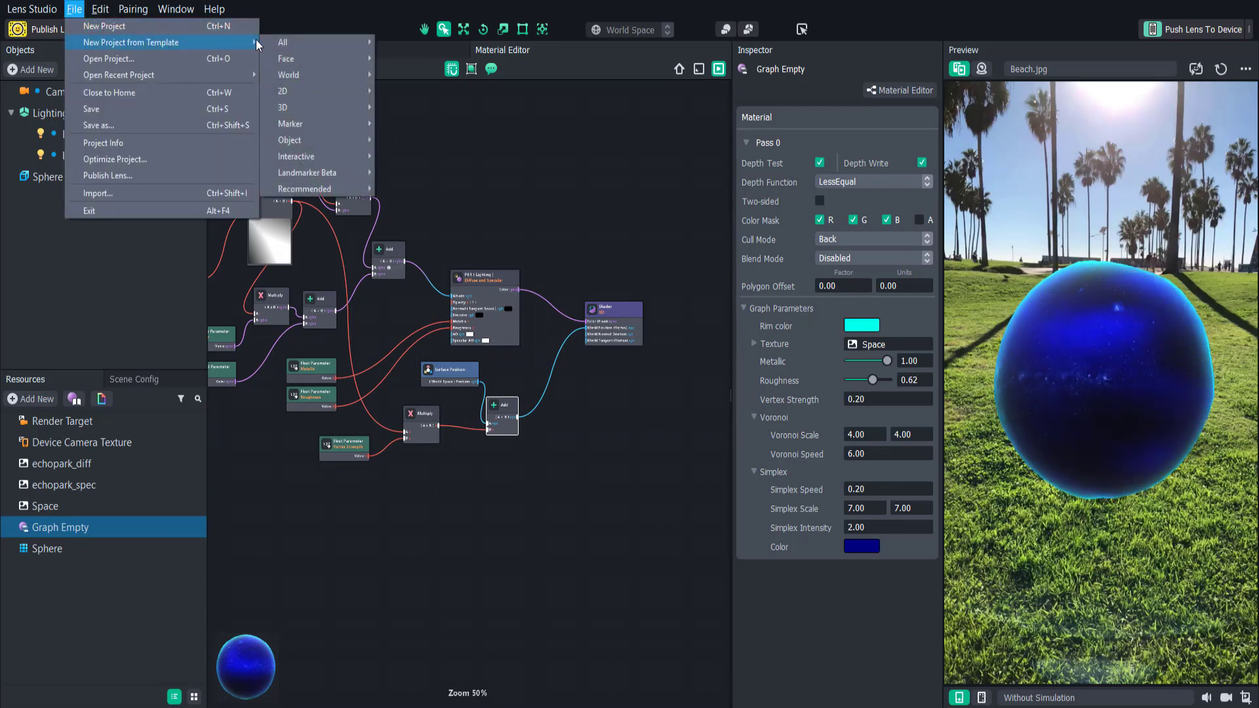
pyautogui.moveTo(322, 79)
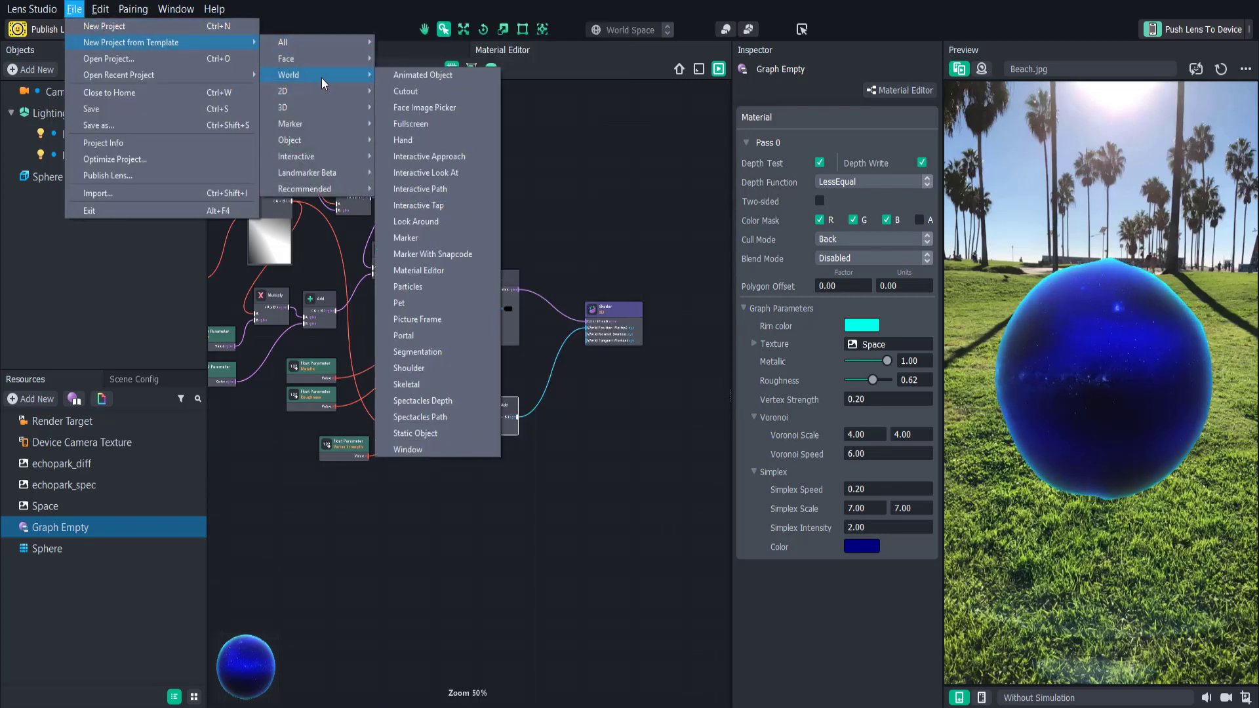
pyautogui.click(469, 269)
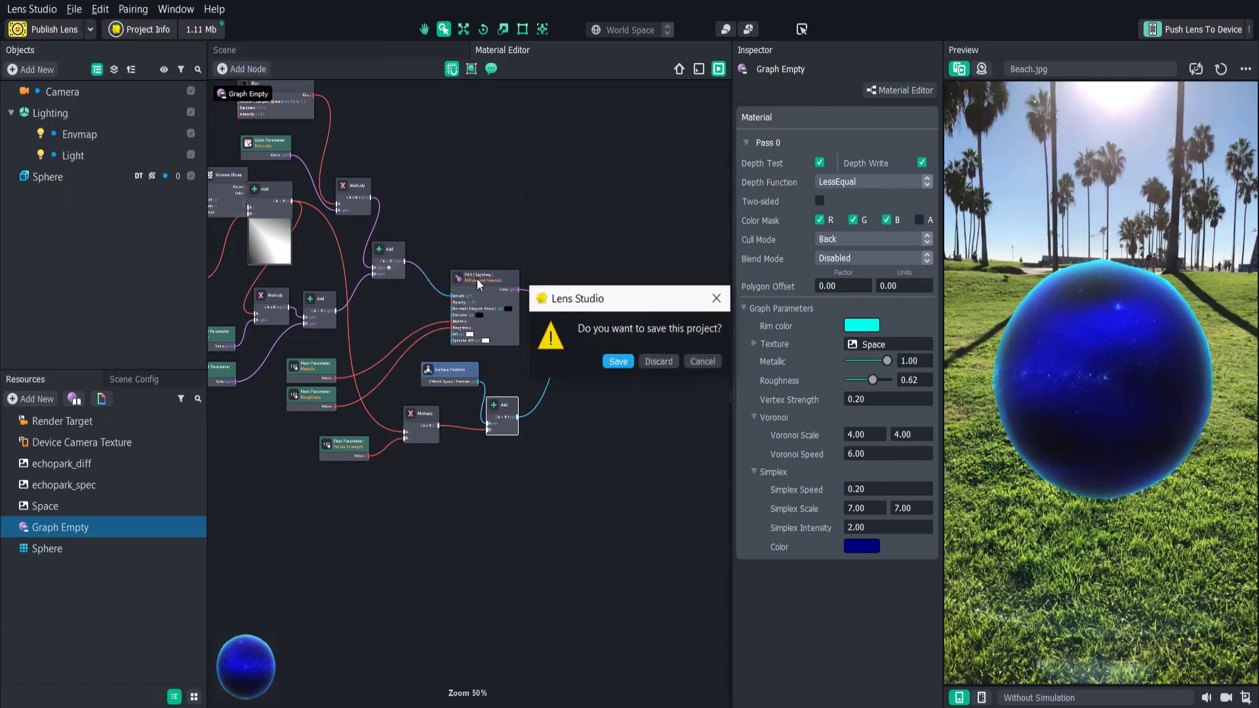
pyautogui.click(645, 363)
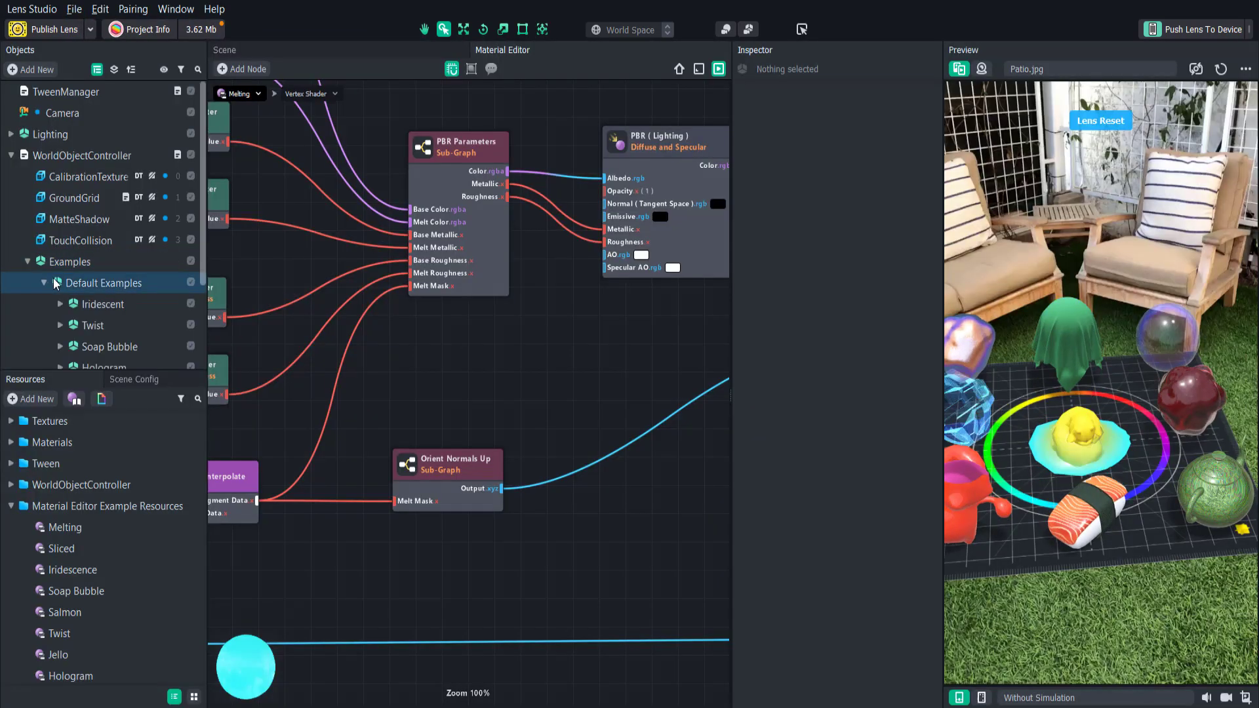
# - Delete all the default example objects except Iridescent and Sliced
pyautogui.scroll(-3, 108, 219)
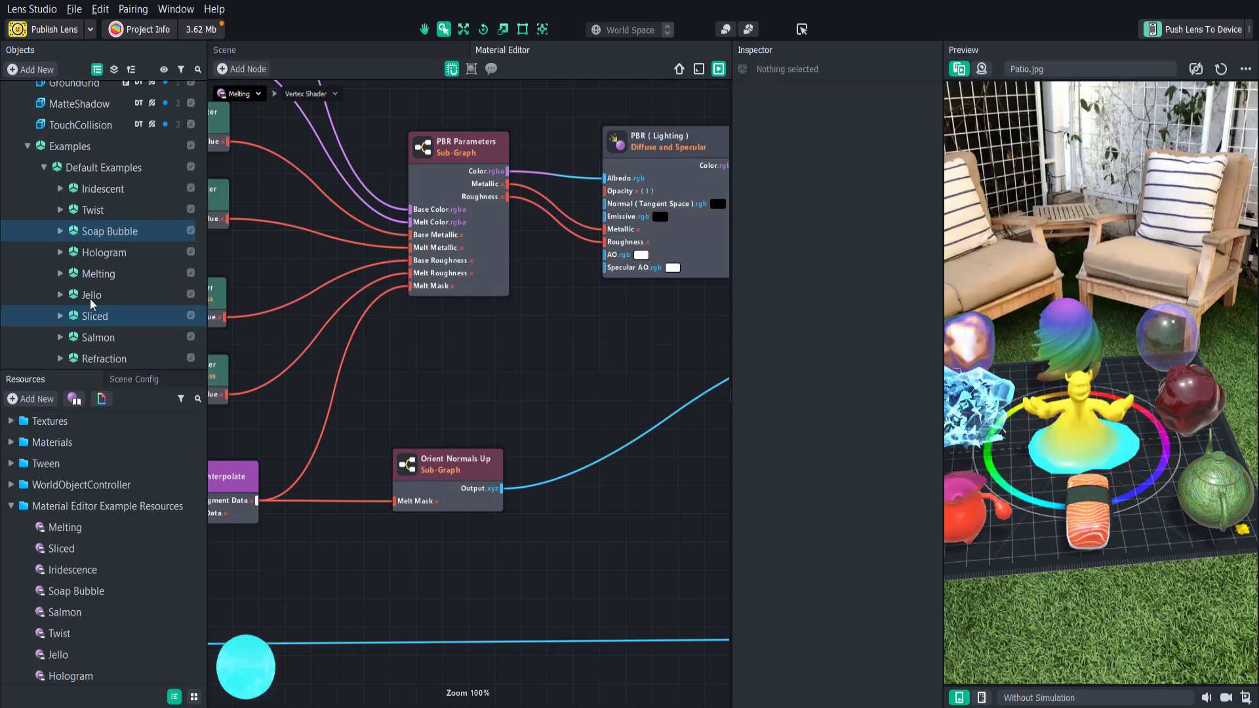
pyautogui.keyDown('shift'); pyautogui.click(115, 356); pyautogui.keyUp('shift')
pyautogui.keyDown('ctrl'); pyautogui.click(108, 316); pyautogui.keyUp('ctrl')
pyautogui.press('Delete')
# - Replace the material of the red_panda_lo mesh in the Sliced example with Iridescence and bring the model into view in the preview
pyautogui.click(60, 325)
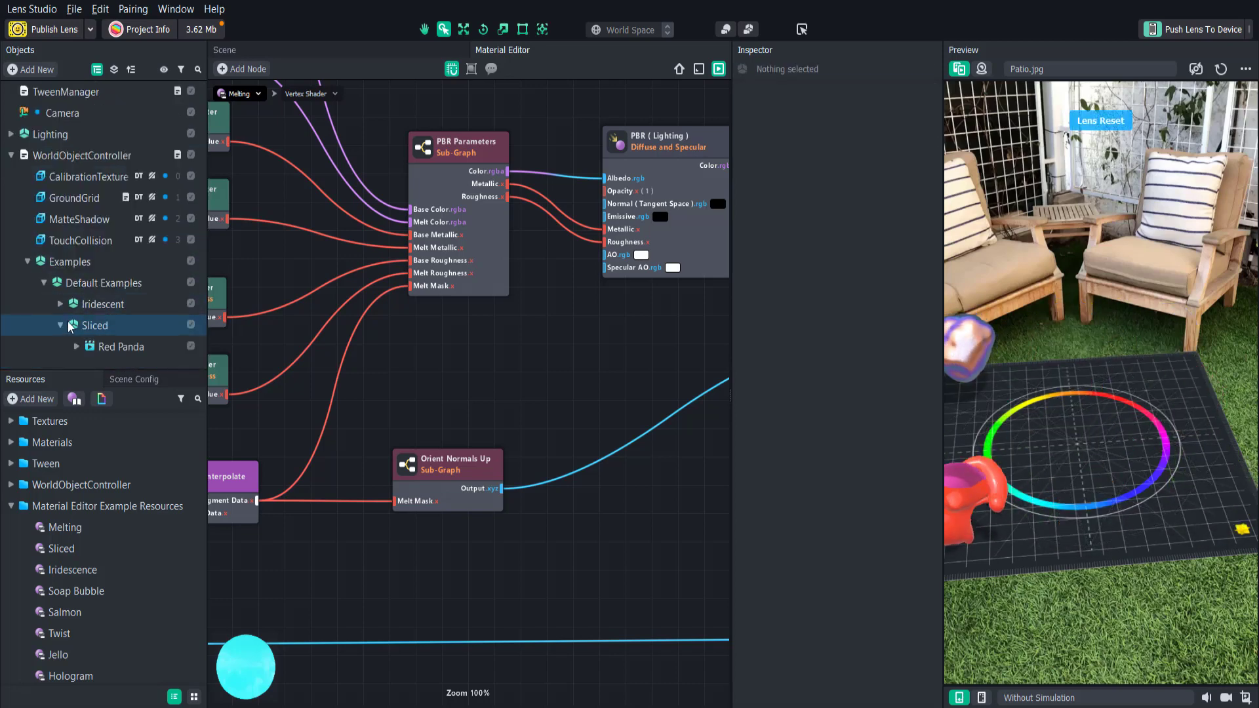
pyautogui.click(71, 326)
pyautogui.click(75, 347)
pyautogui.scroll(-2, 82, 338)
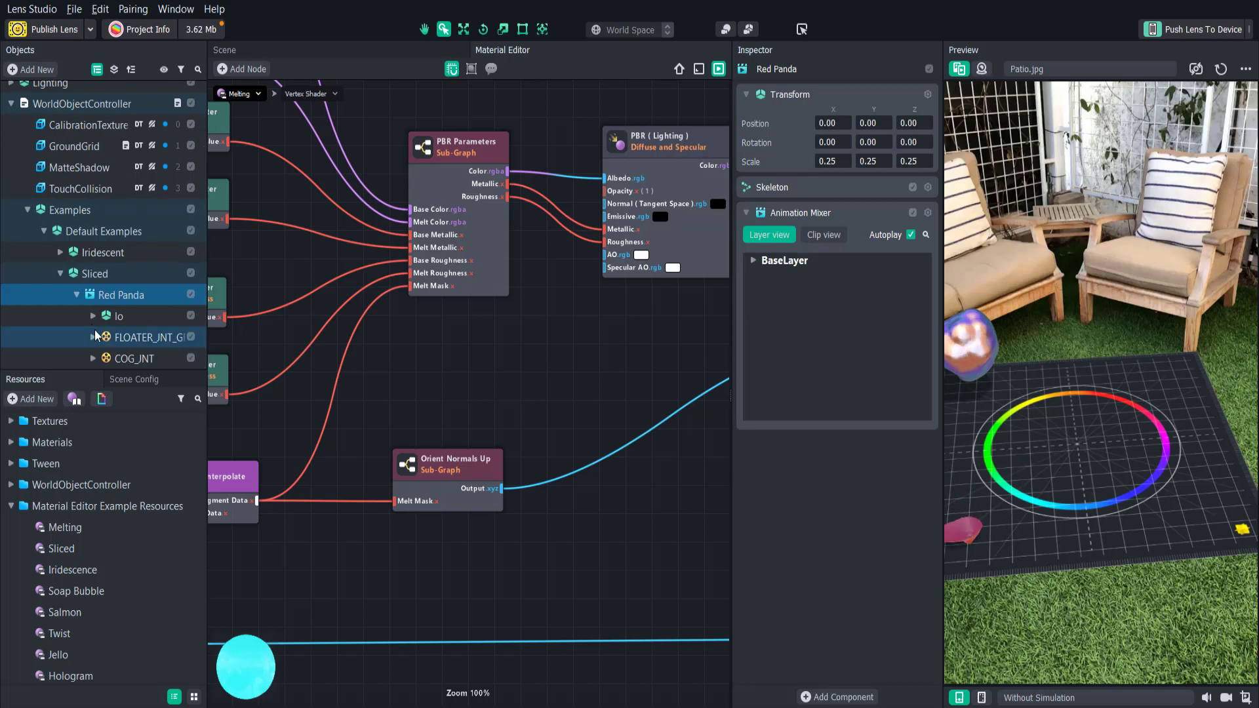
pyautogui.click(92, 316)
pyautogui.scroll(-2, 94, 315)
pyautogui.click(130, 295)
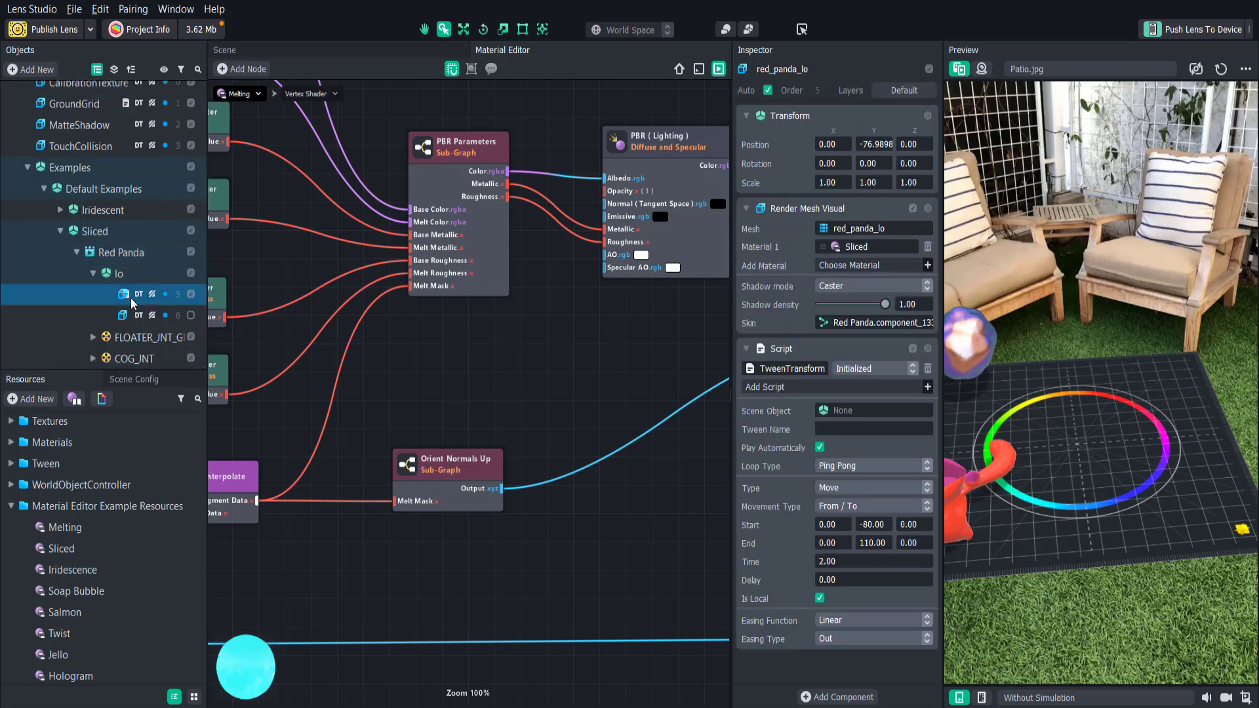
pyautogui.click(855, 247)
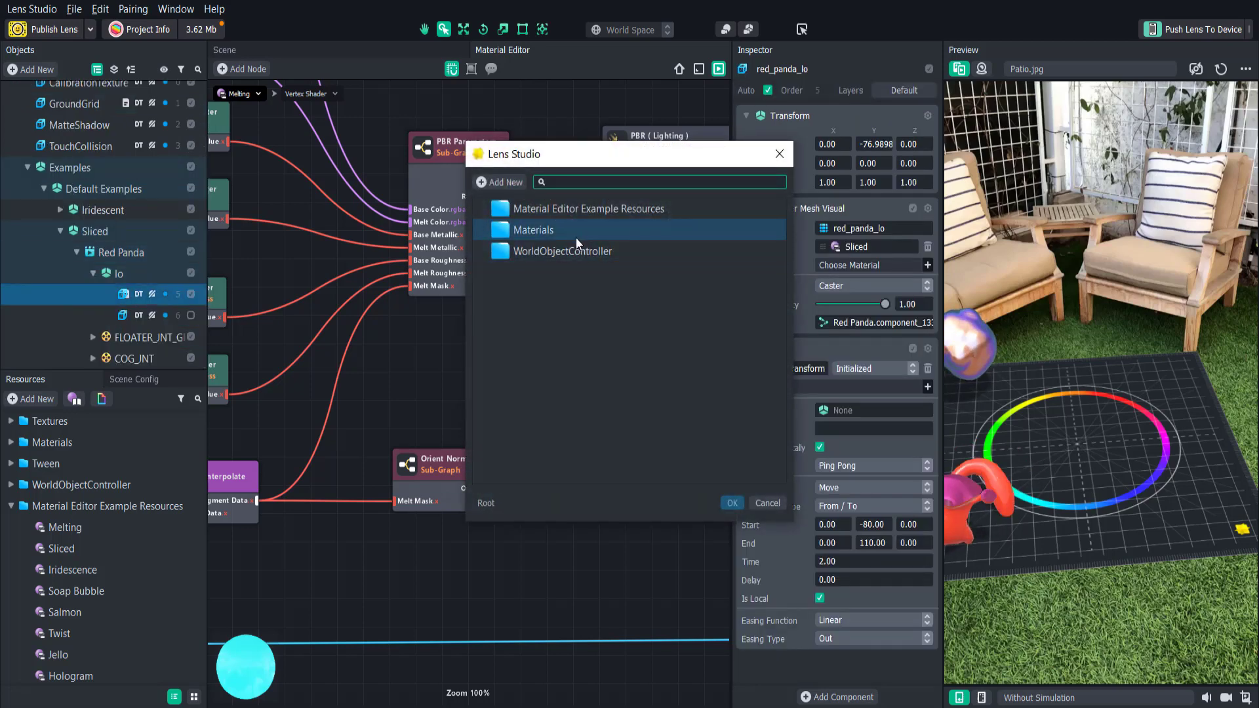
pyautogui.doubleClick(587, 213)
pyautogui.doubleClick(552, 273)
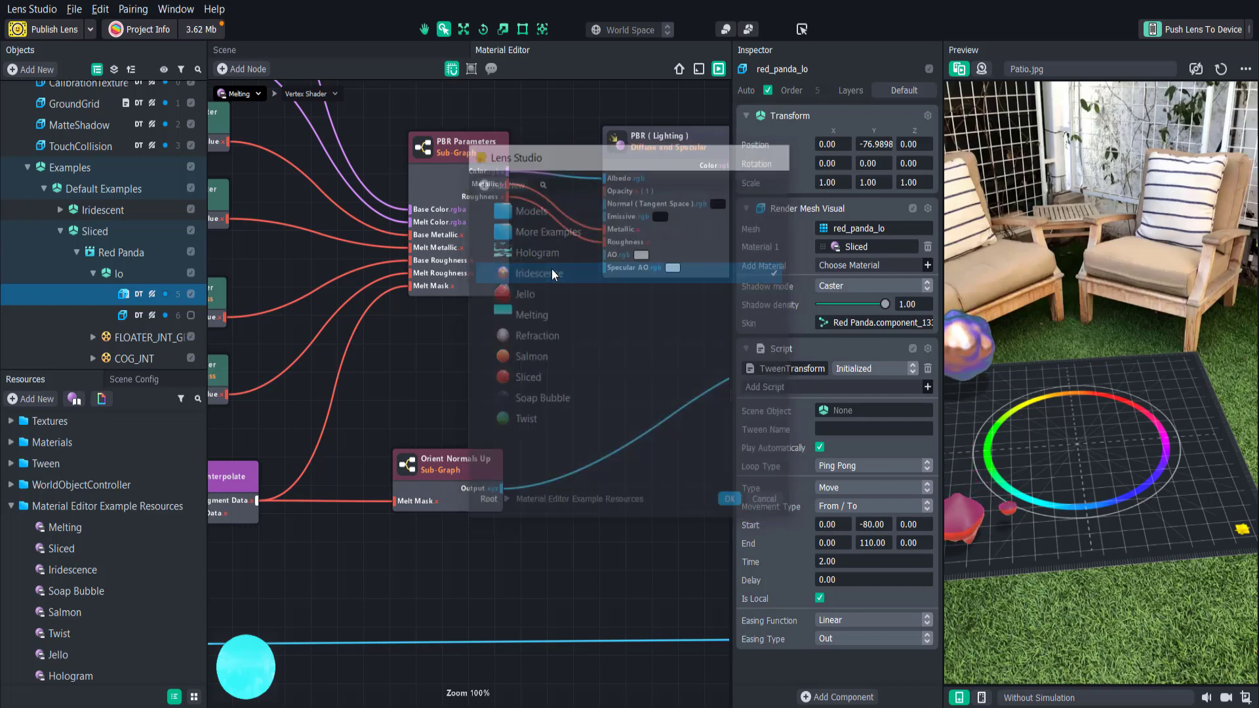
pyautogui.moveTo(1028, 422); pyautogui.dragTo(1060, 422)
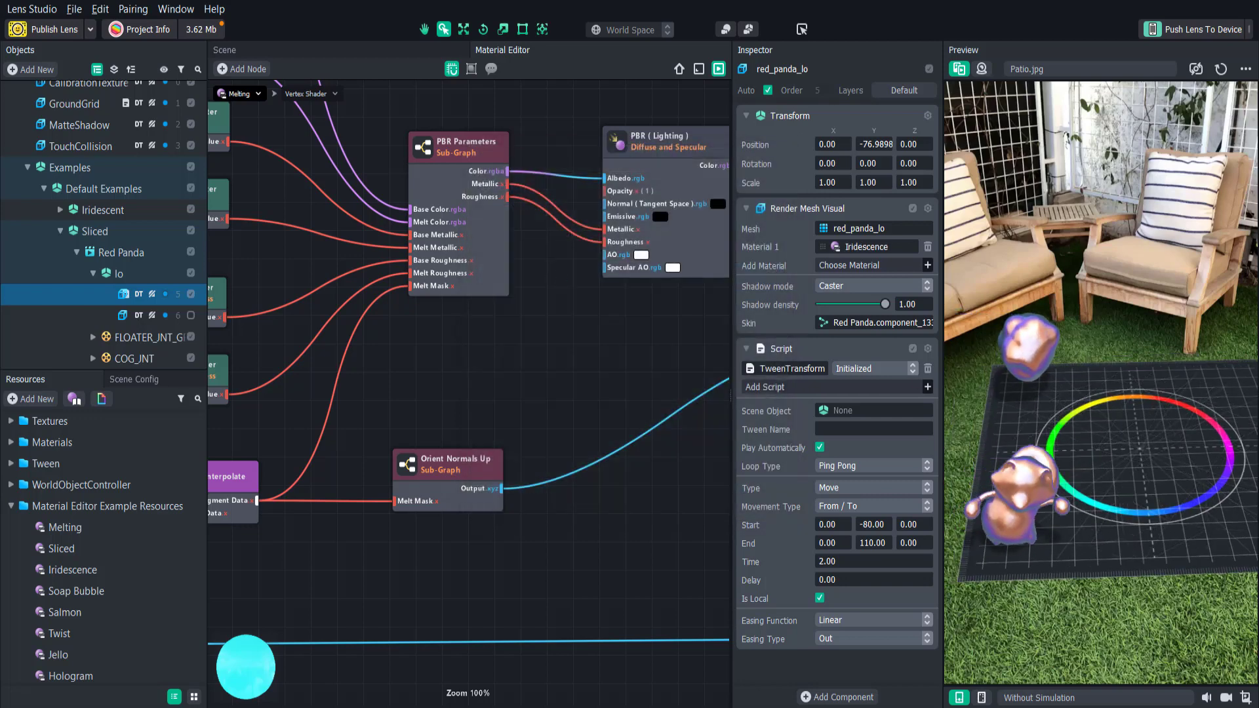
pyautogui.moveTo(1063, 480); pyautogui.dragTo(1099, 448)
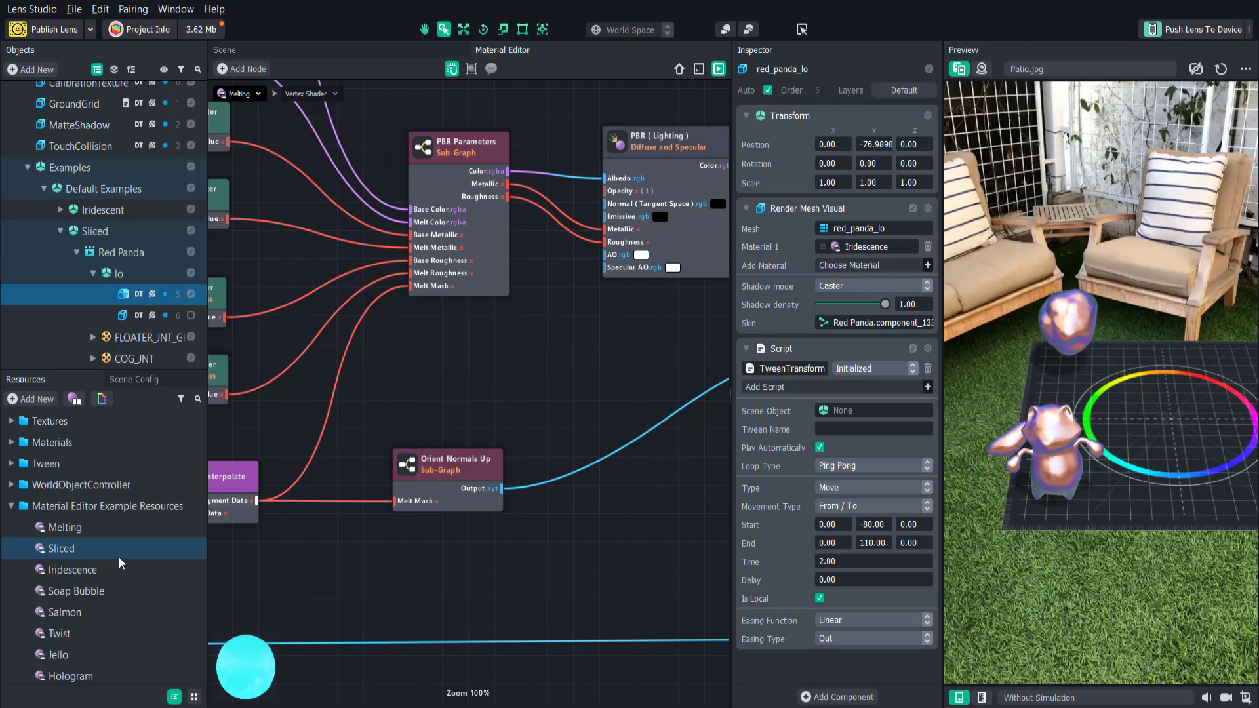
# - Open the Iridescence material and examine its parameter nodes and the contents of its Iridescence sub-graph
pyautogui.click(97, 576)
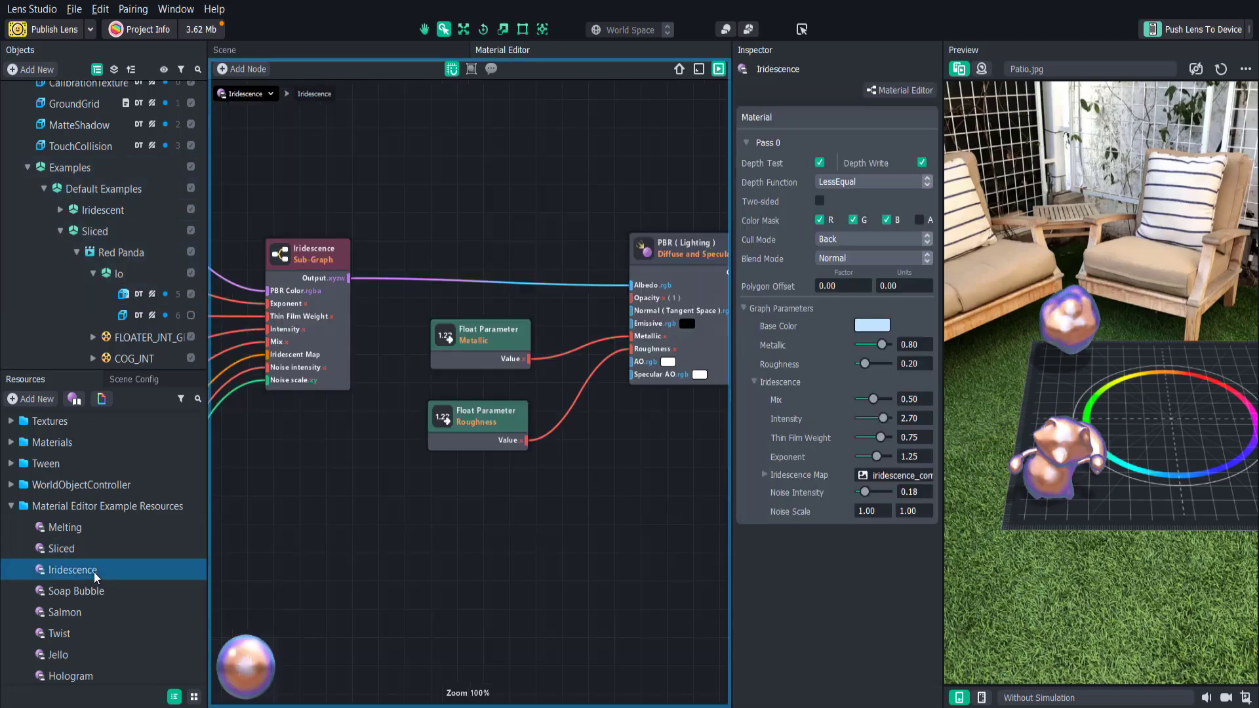
pyautogui.scroll(-3, 525, 525)
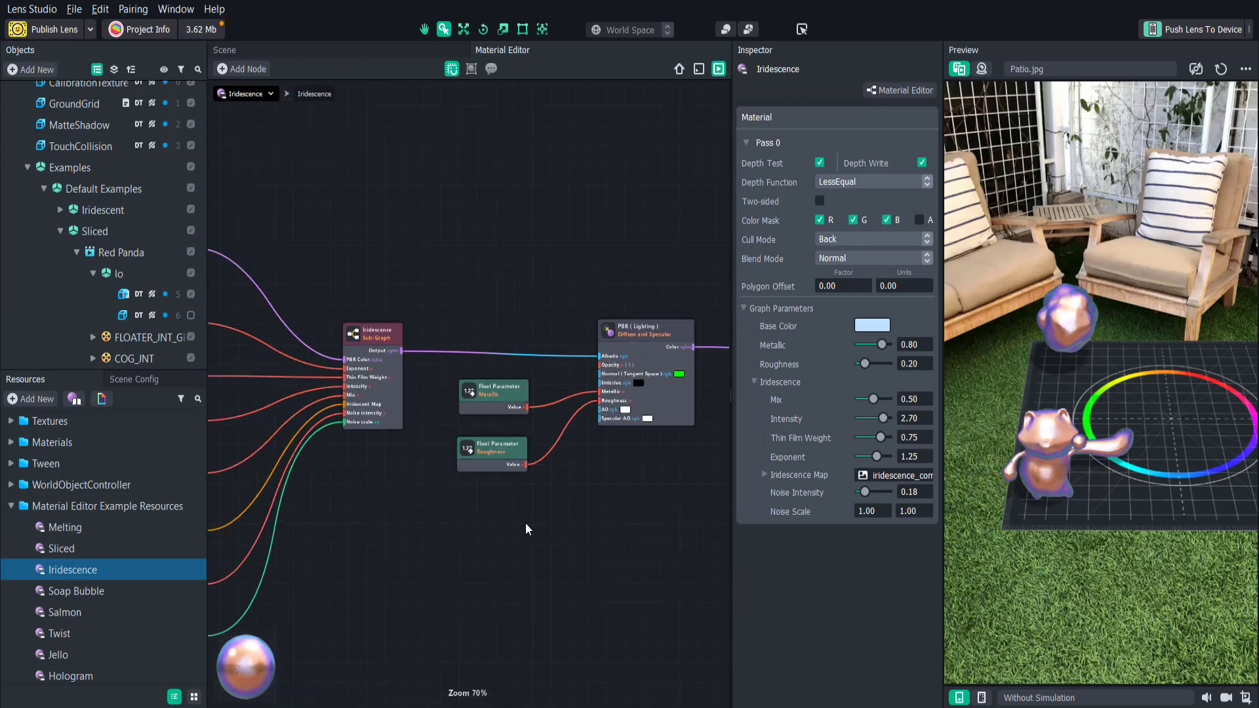
pyautogui.moveTo(405, 544); pyautogui.dragTo(462, 519, button='middle')
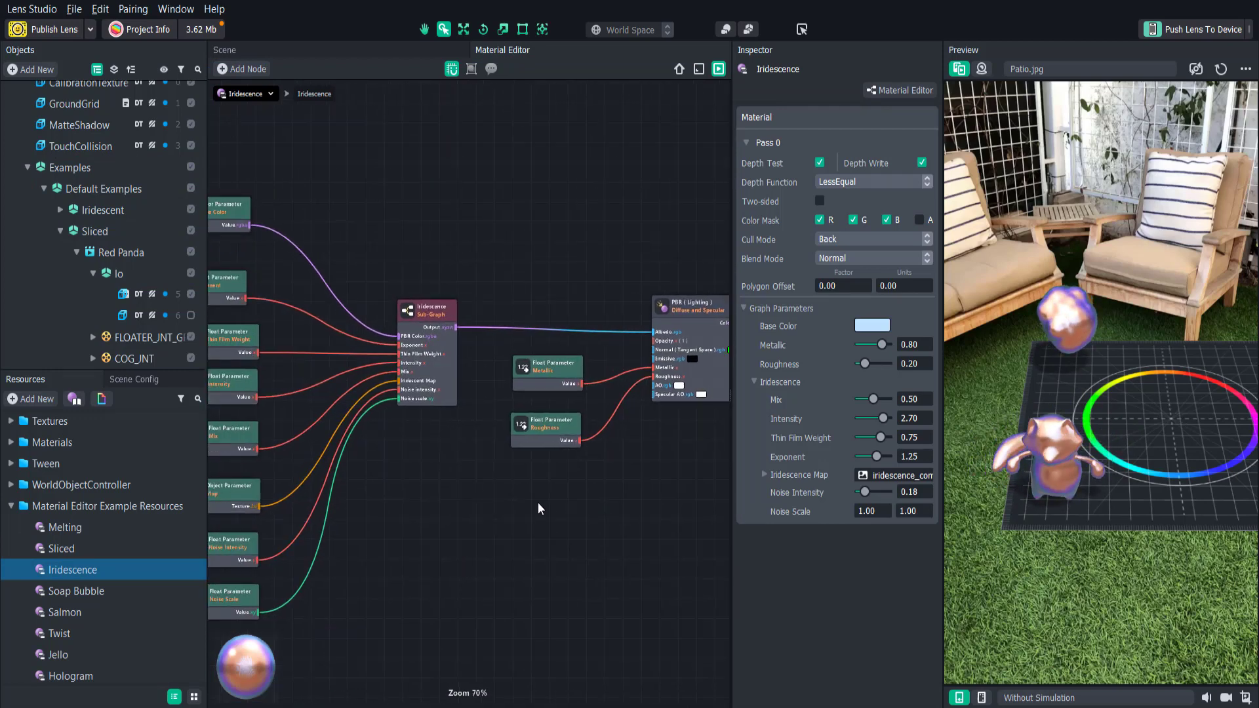
pyautogui.moveTo(440, 436); pyautogui.dragTo(493, 419, button='middle')
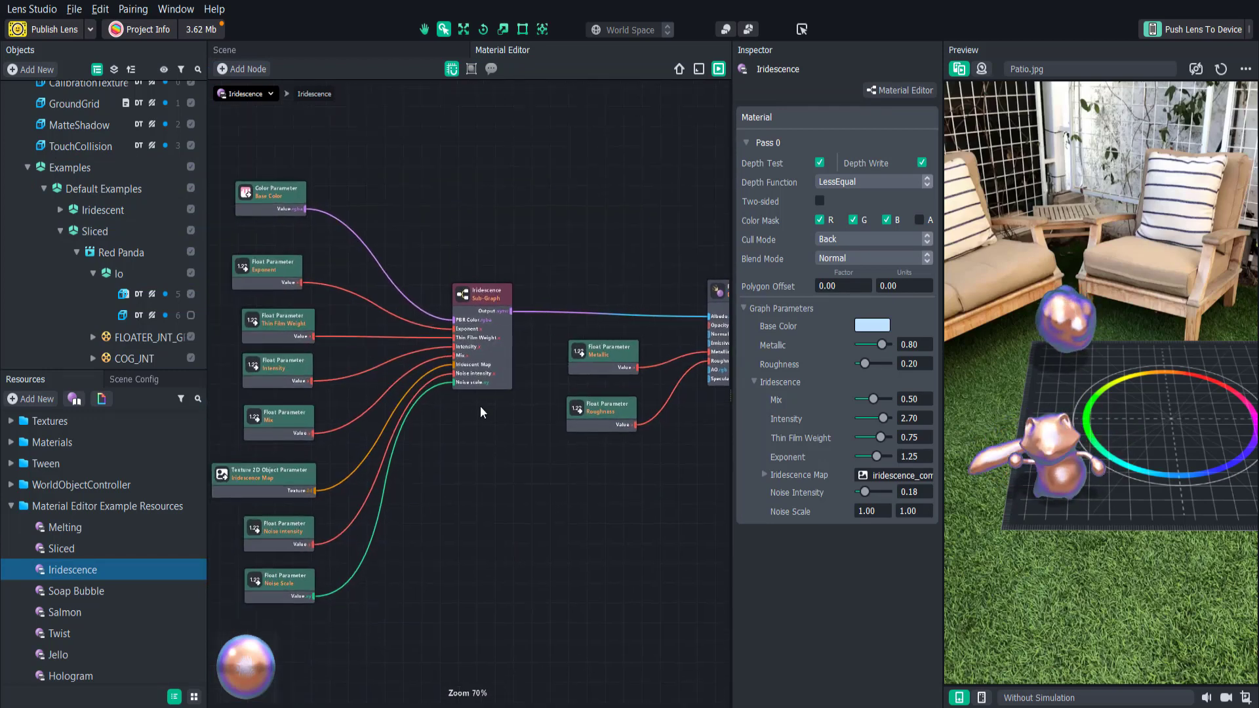
pyautogui.scroll(3, 481, 407)
pyautogui.click(493, 261)
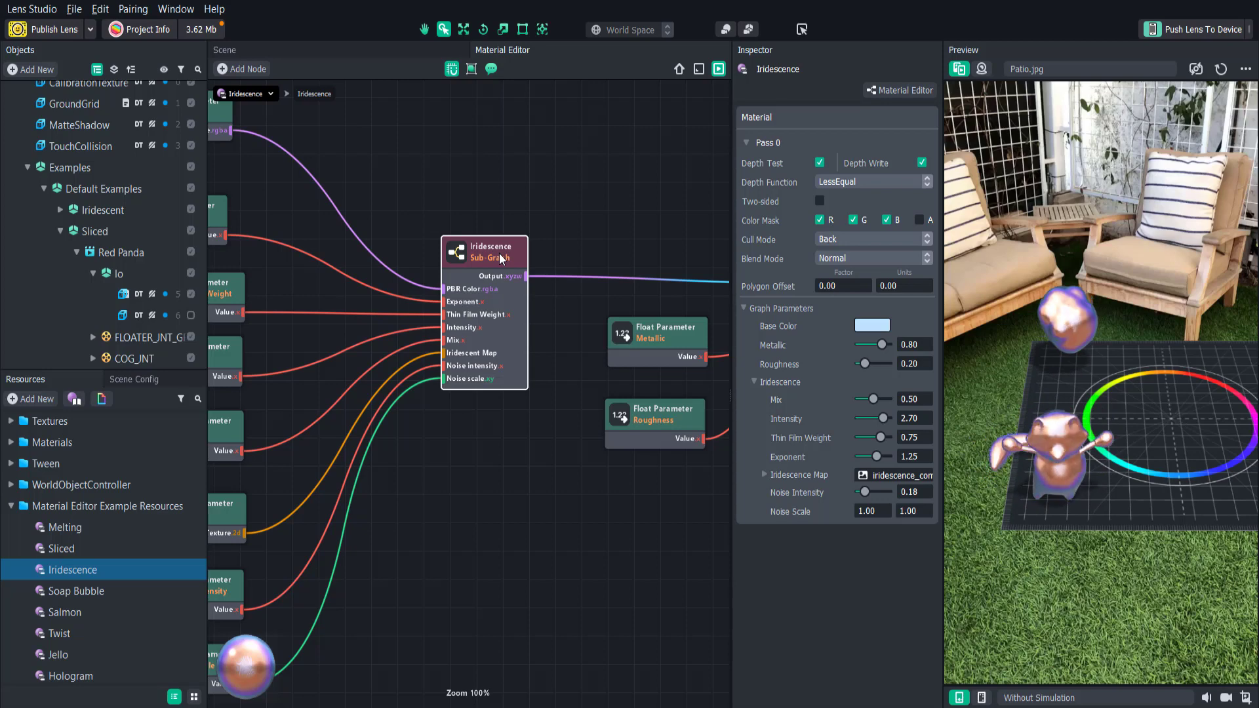
pyautogui.doubleClick(501, 258)
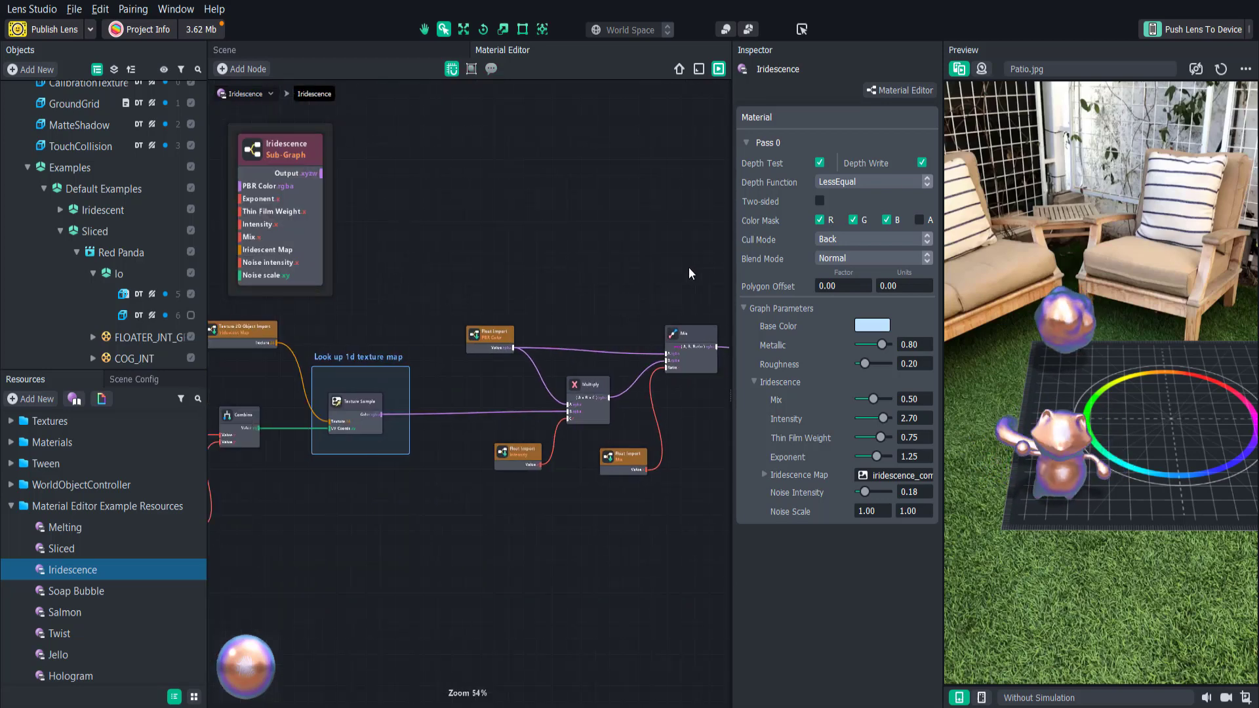
pyautogui.click(247, 93)
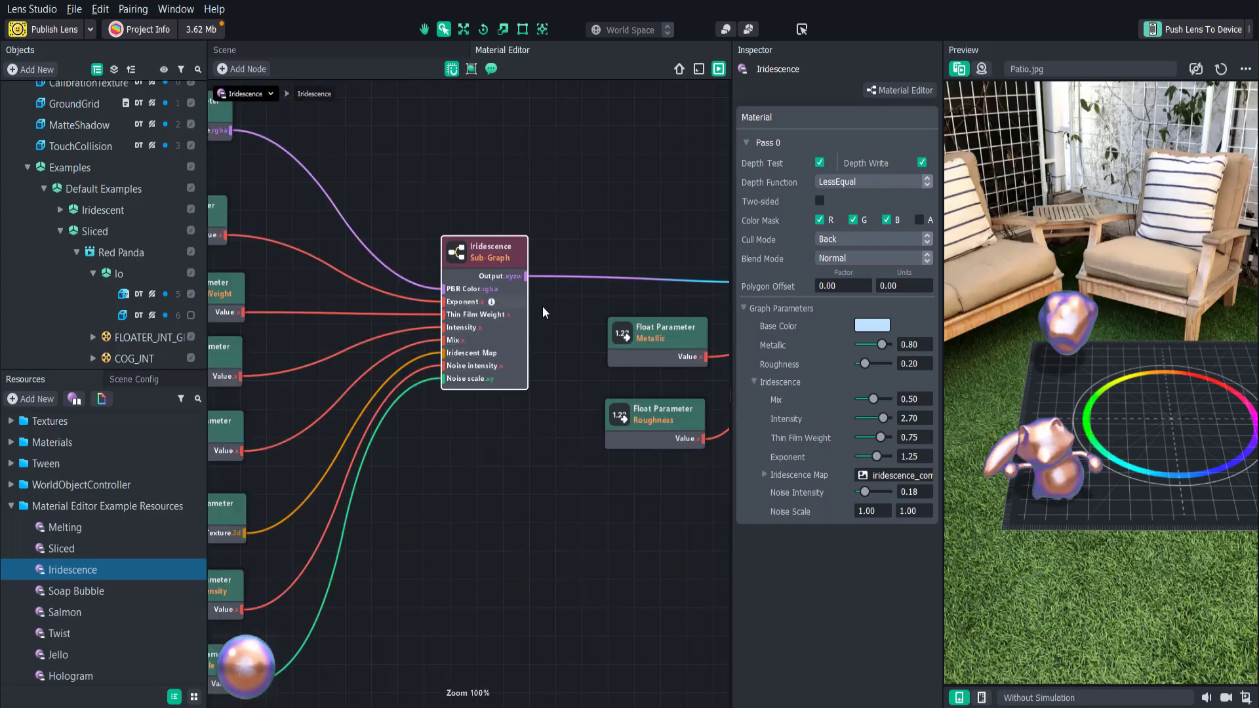
# - Add a Multiply node between the Iridescence sub-graph and the PBR node
pyautogui.click(642, 237)
pyautogui.scroll(-5, 466, 274)
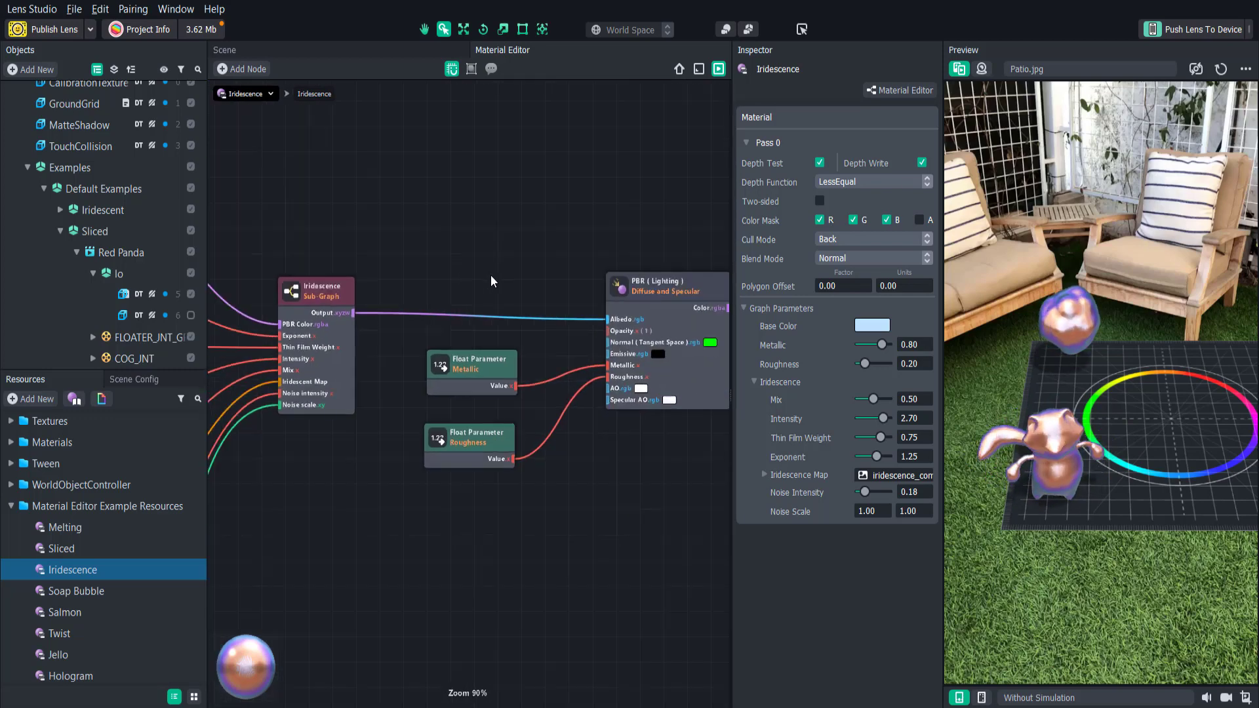
pyautogui.moveTo(542, 268)
pyautogui.mouseDown(button='middle')
pyautogui.moveTo(477, 285)
pyautogui.moveTo(535, 290)
pyautogui.mouseUp(button='middle')
pyautogui.moveTo(409, 270); pyautogui.dragTo(503, 281, button='middle')
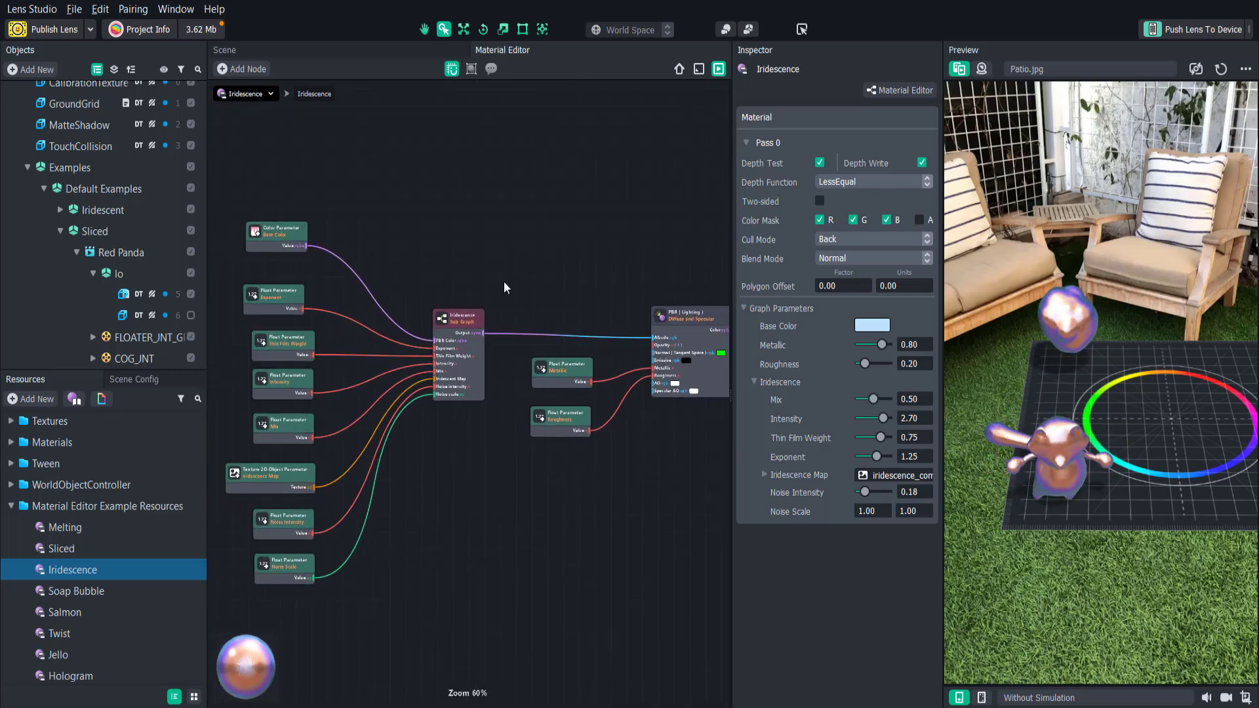
pyautogui.scroll(3, 540, 299)
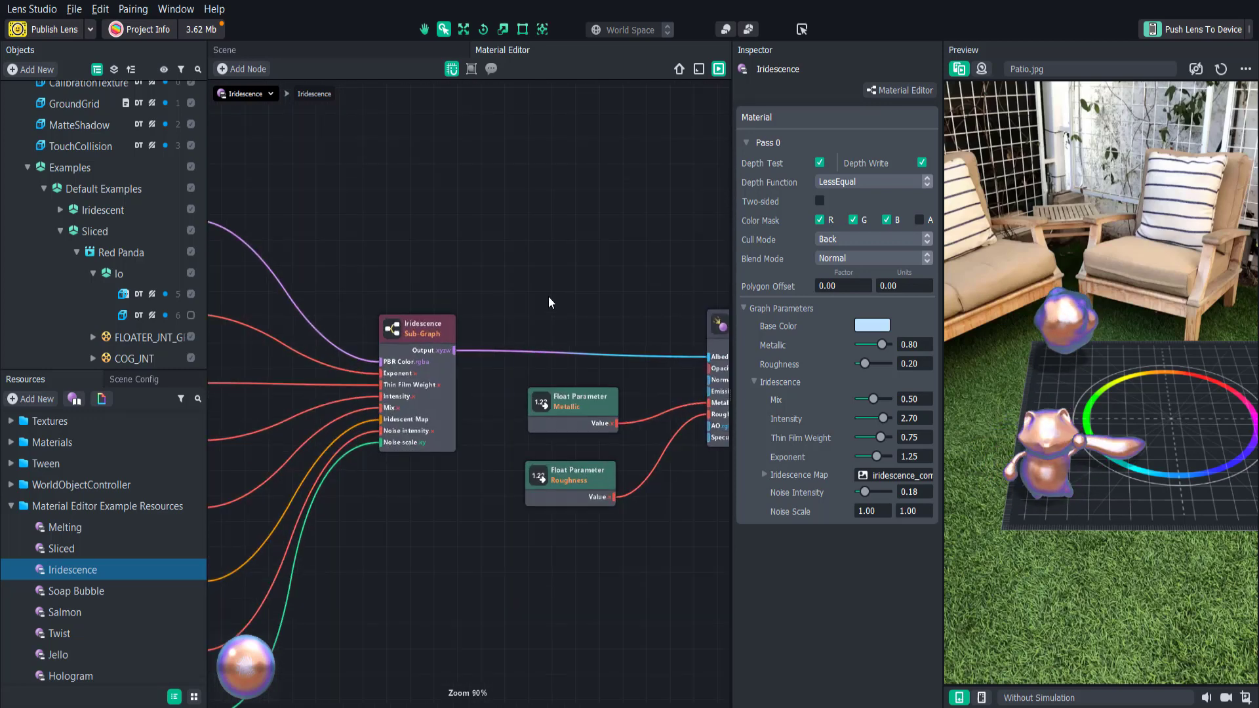
pyautogui.rightClick(549, 302)
pyautogui.write('mul')
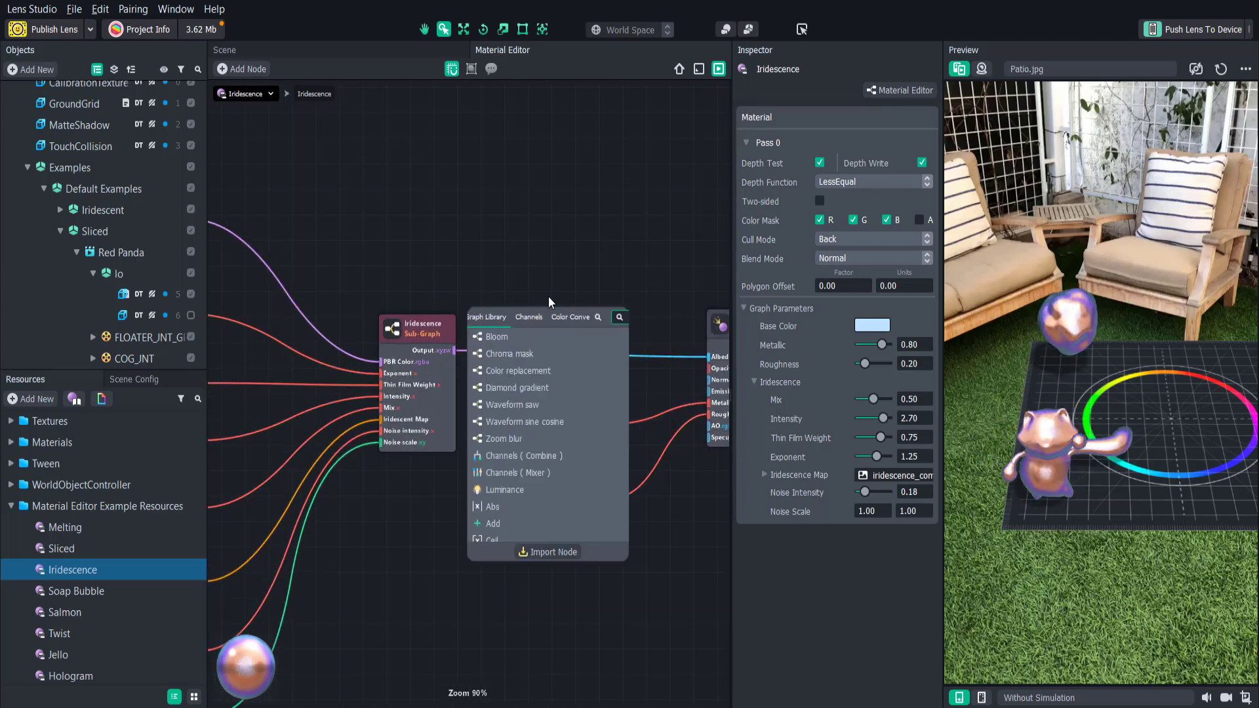
pyautogui.click(526, 343)
# - Add a Texture 2D Parameter titled Custom Map, multiply it with the Iridescence output and feed the result into PBR Albedo
pyautogui.press('Tab')
pyautogui.moveTo(597, 318); pyautogui.dragTo(406, 247)
pyautogui.write('2d')
pyautogui.click(577, 282)
pyautogui.moveTo(497, 252); pyautogui.dragTo(554, 308)
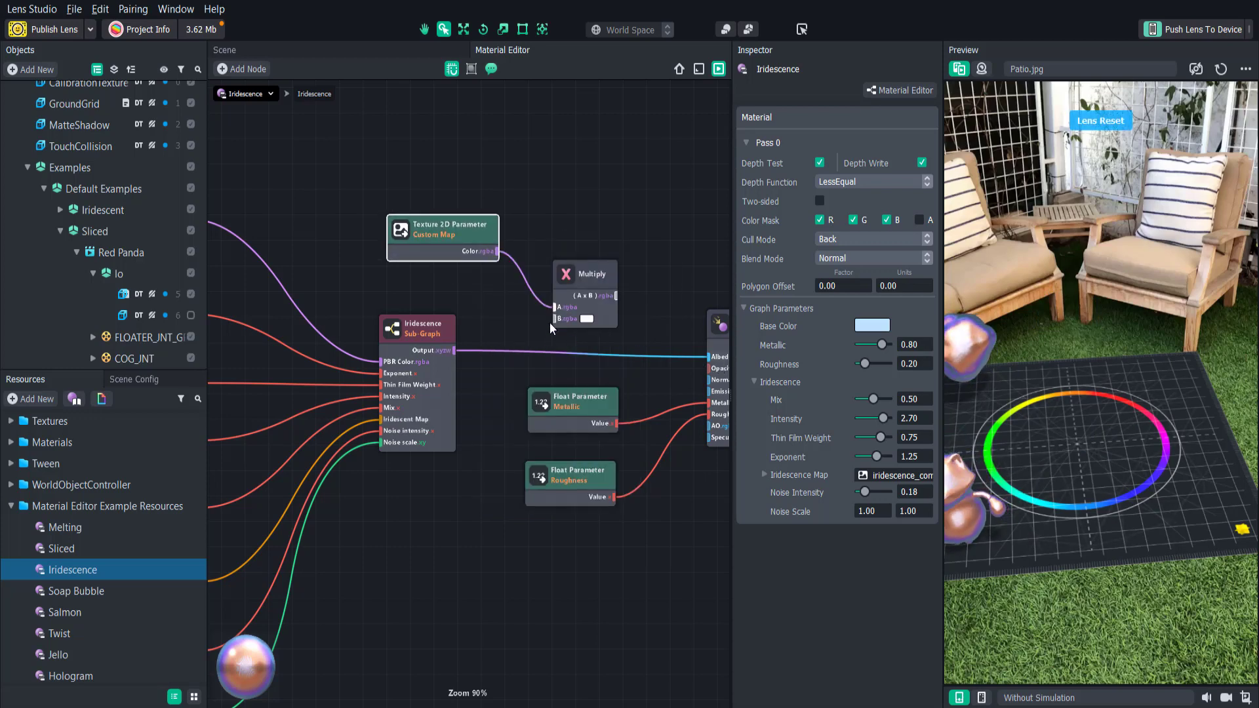
pyautogui.moveTo(708, 357)
pyautogui.mouseDown()
pyautogui.moveTo(603, 304)
pyautogui.moveTo(710, 356)
pyautogui.mouseUp()
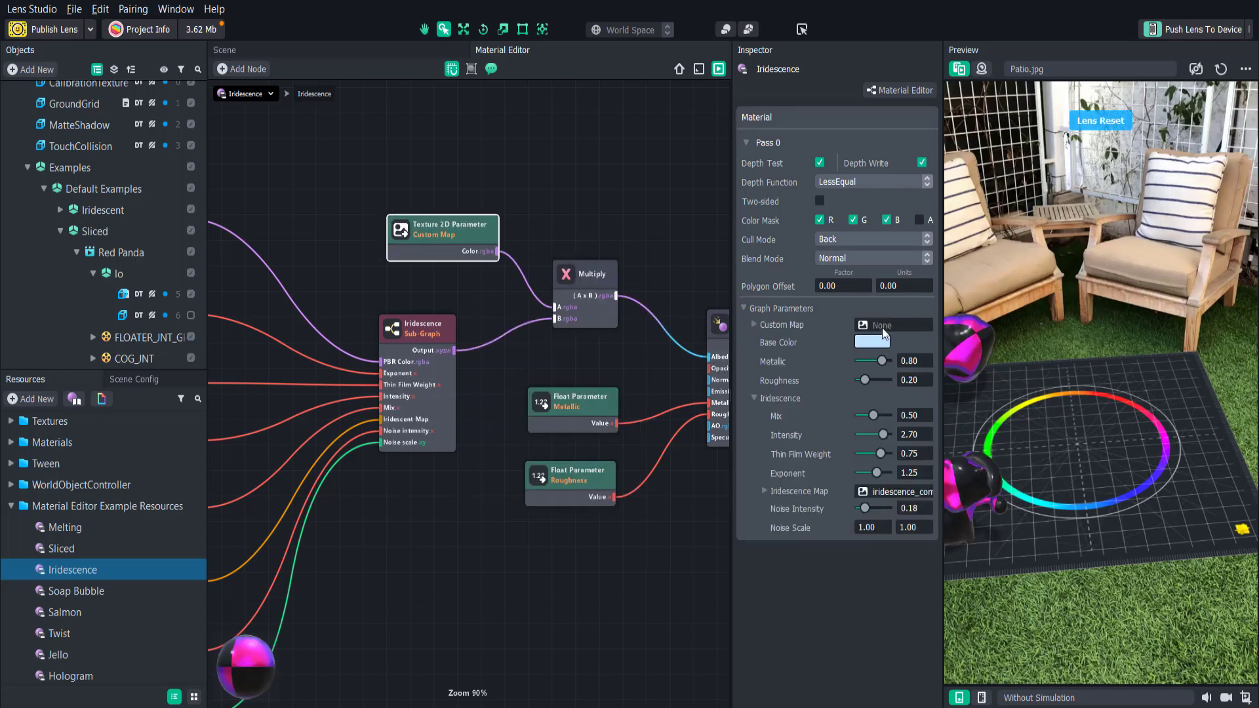
# - Assign the red panda base texture to the Custom Map parameter
pyautogui.click(892, 326)
pyautogui.doubleClick(627, 222)
pyautogui.doubleClick(609, 379)
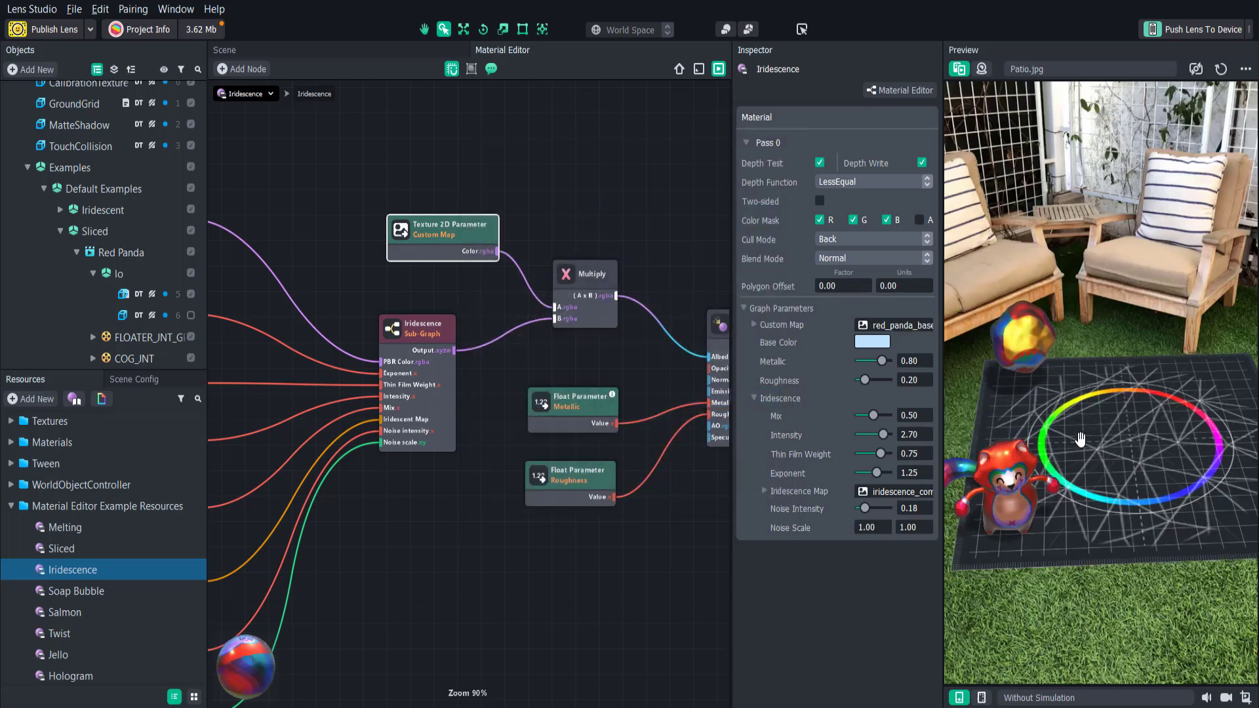
# - Replace the Multiply node with an Add node that combines Custom Map and the Iridescence output into PBR Albedo
pyautogui.press('Tab')
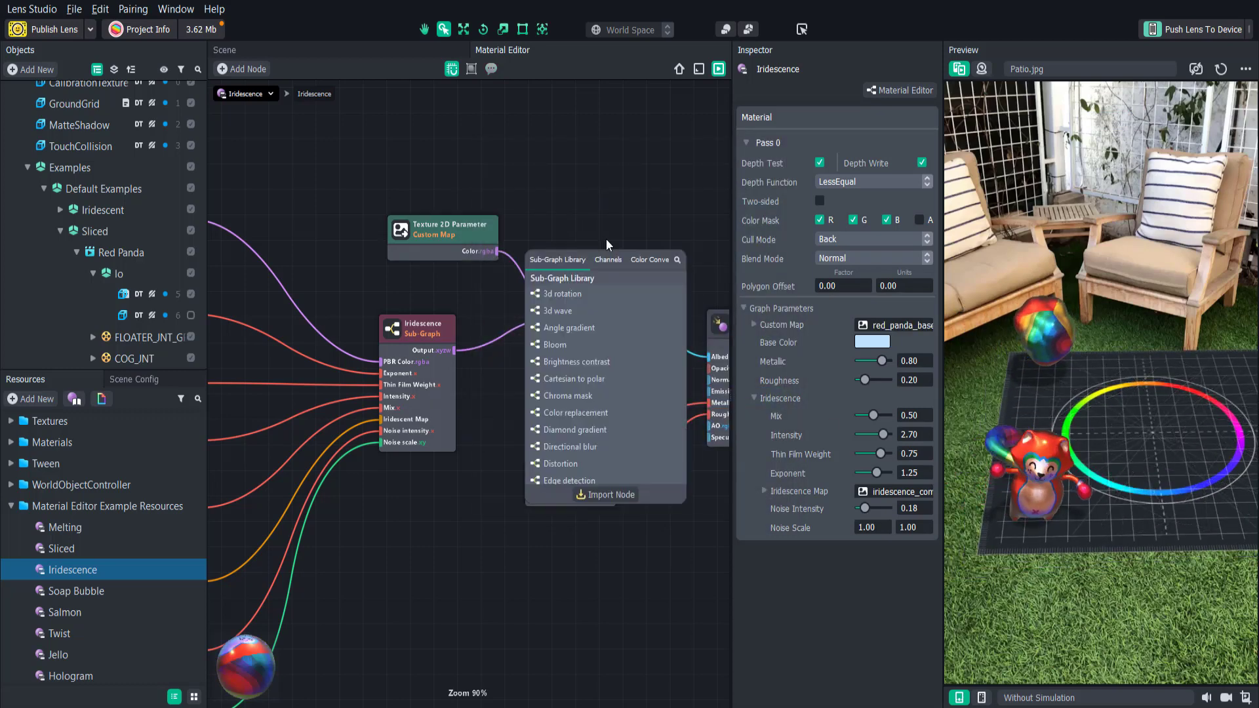
pyautogui.write('add')
pyautogui.click(586, 278)
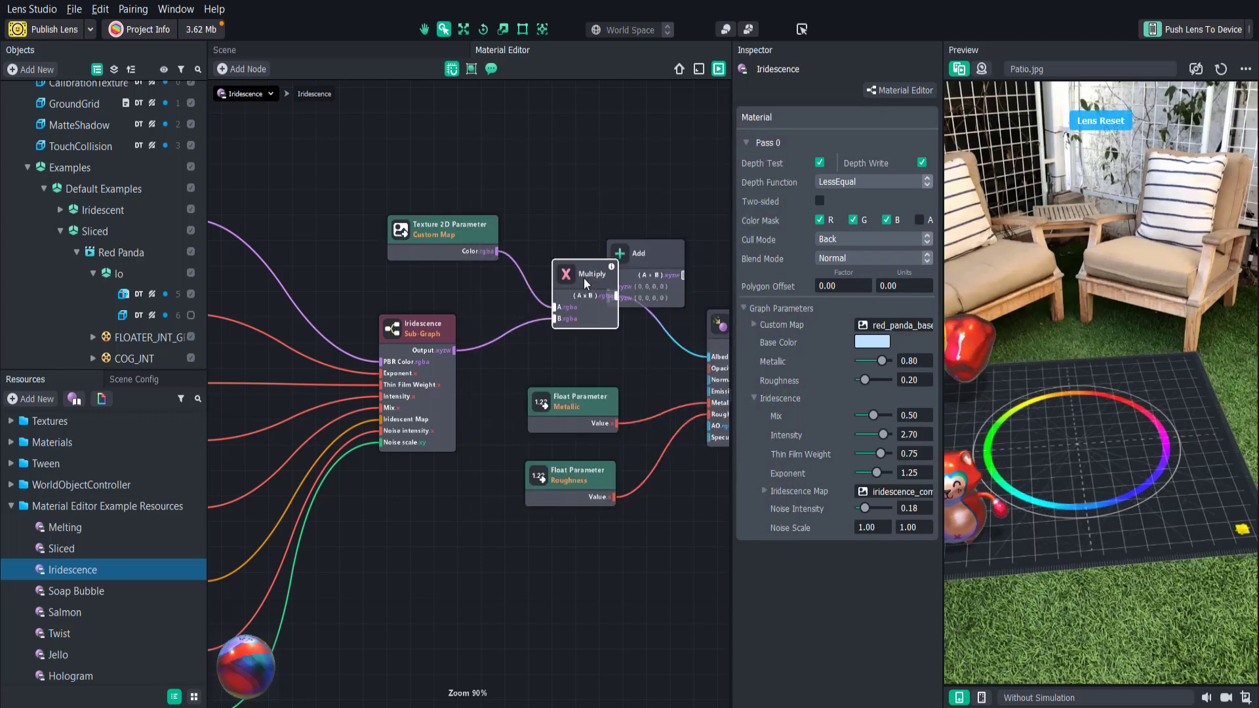
pyautogui.press('Delete')
pyautogui.moveTo(497, 251); pyautogui.dragTo(609, 286)
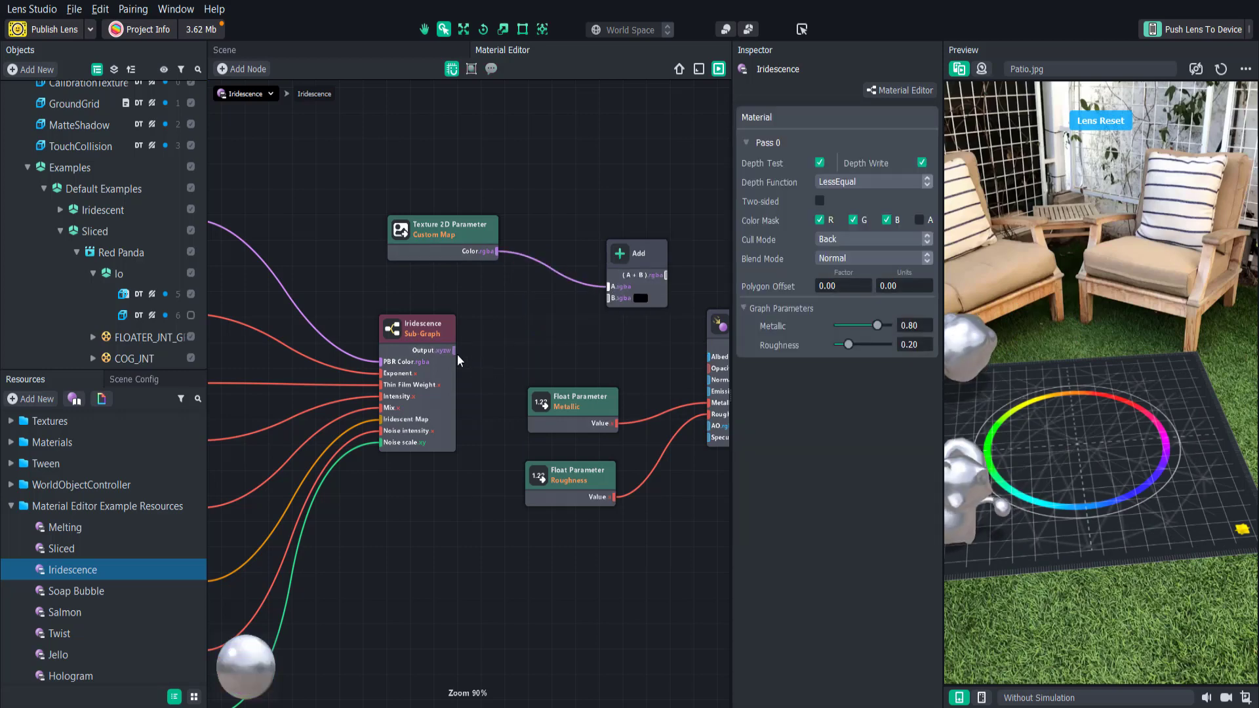
pyautogui.moveTo(455, 350); pyautogui.dragTo(706, 362)
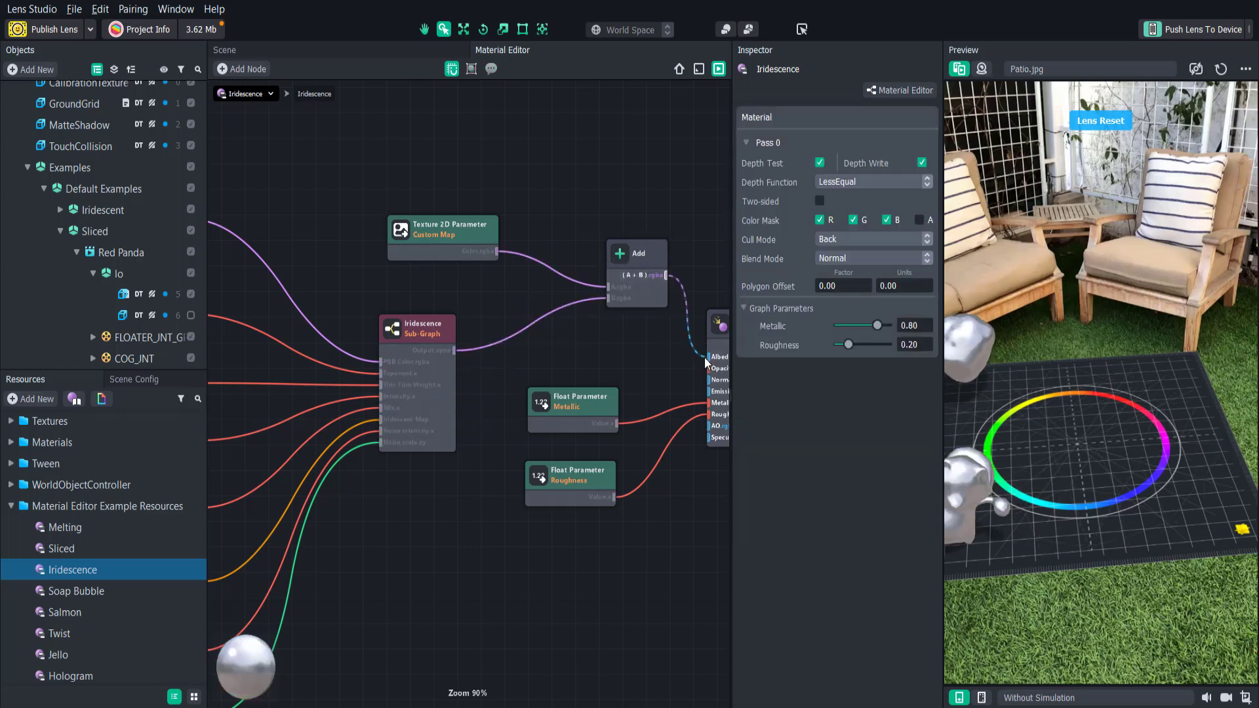
pyautogui.moveTo(1060, 459); pyautogui.dragTo(1194, 488)
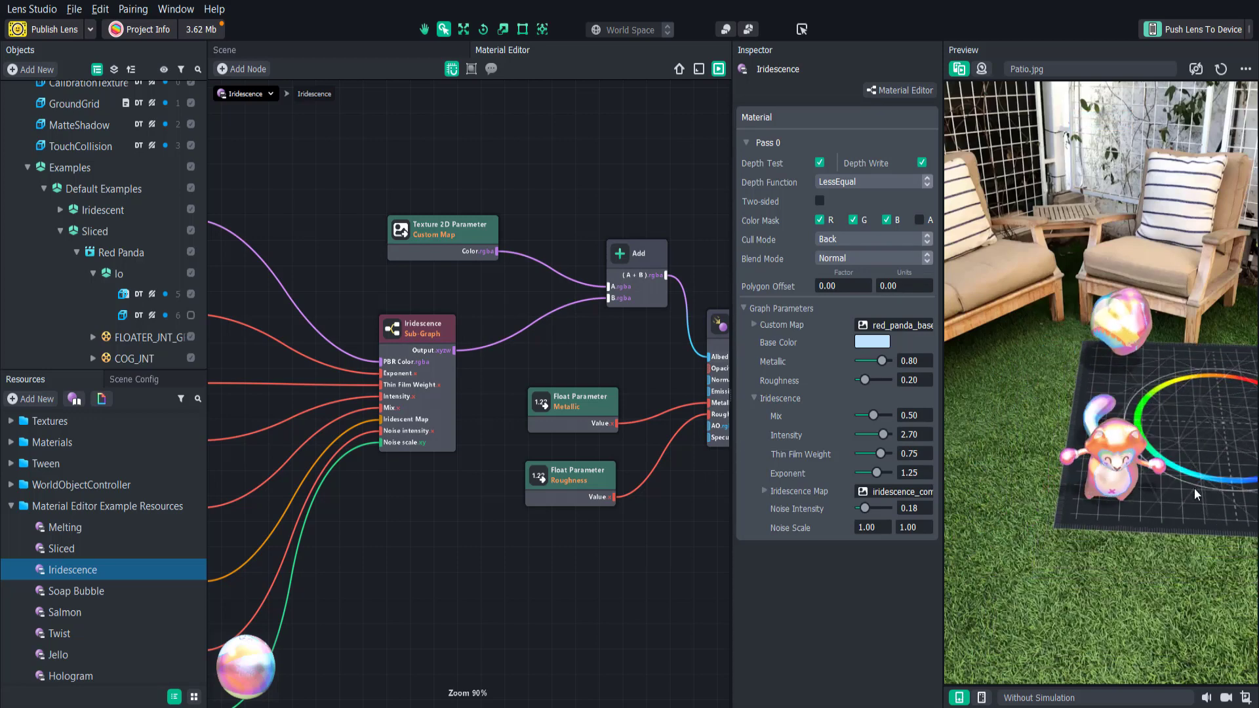